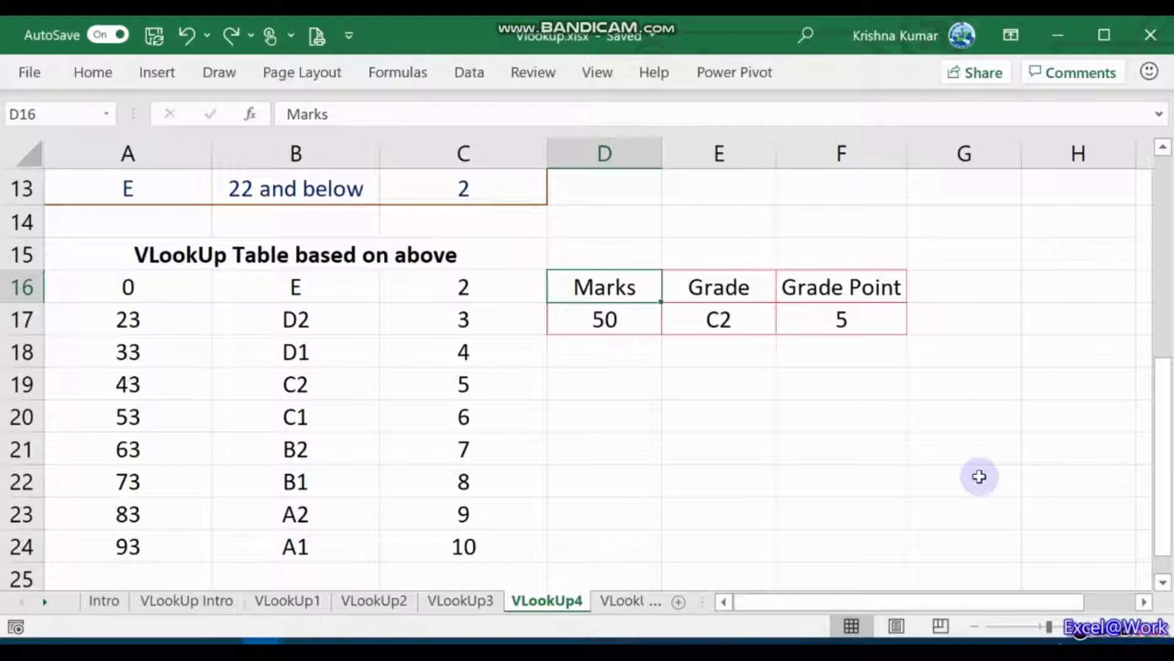
Review the start of the grade lookup table on VLookUp4 and look briefly at the records on the VLookUp3 sheet
key(Left)
key(Left)
key(Left)
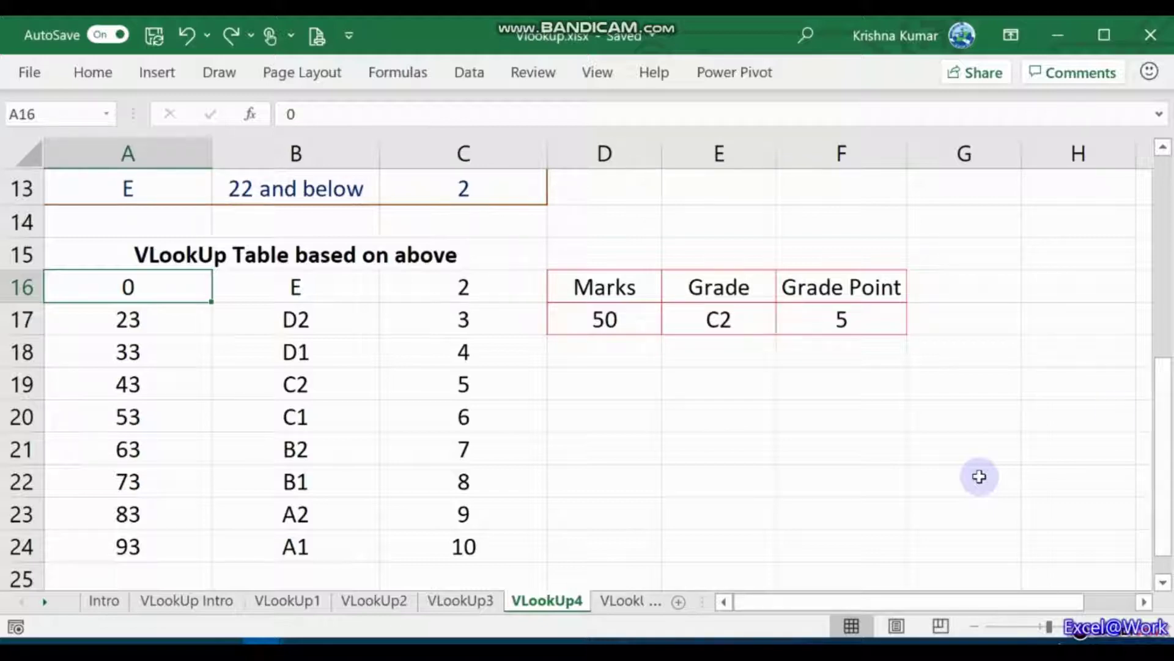
click(479, 606)
scroll(412, 474, up, 1)
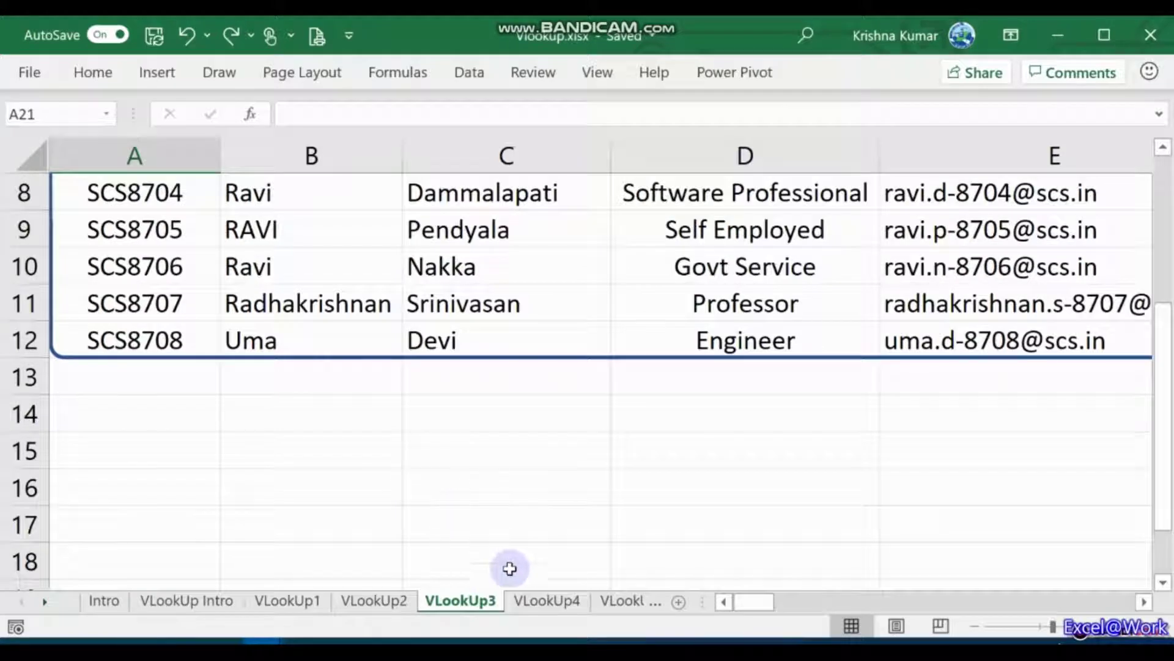
click(546, 602)
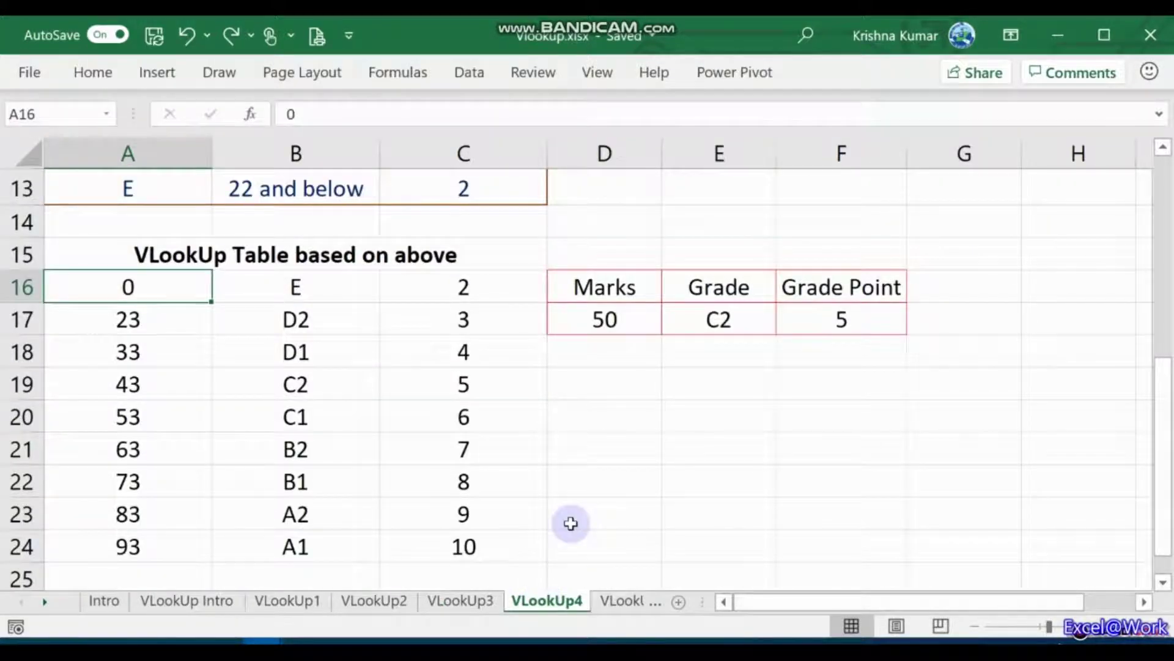
Look over the area below the grade lookup table on the VLookUp4 sheet, around row 26
click(571, 416)
key(Down)
key(Down)
key(Down)
key(Down)
key(Down)
key(Down)
key(Left)
key(Left)
key(Left)
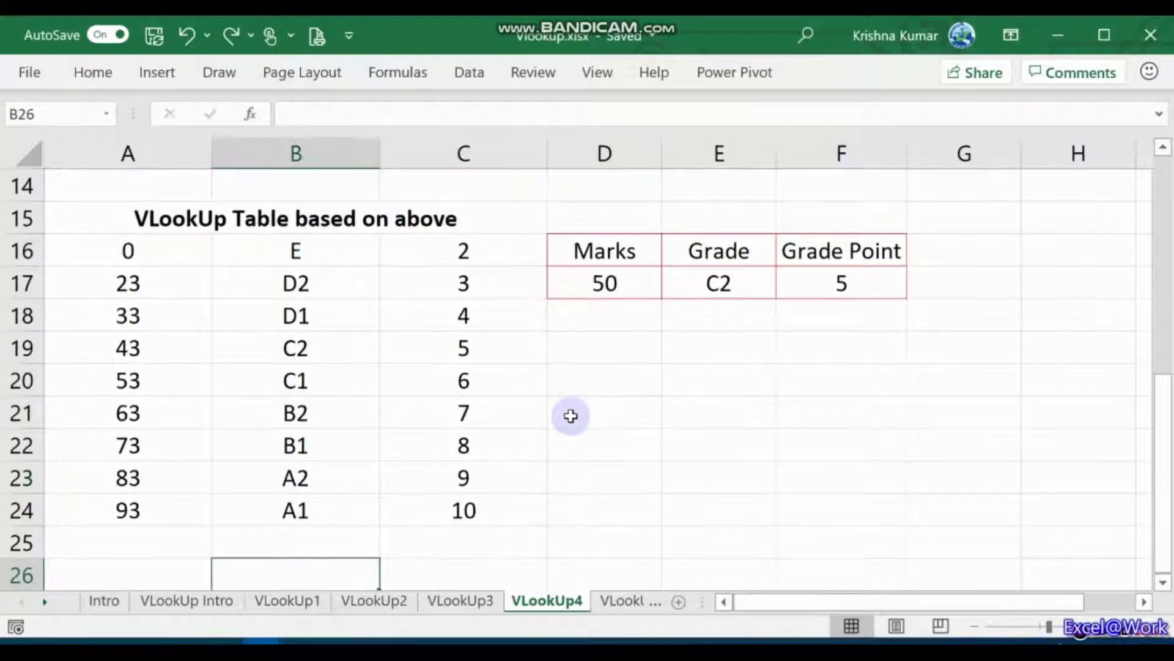
key(Down)
key(Up)
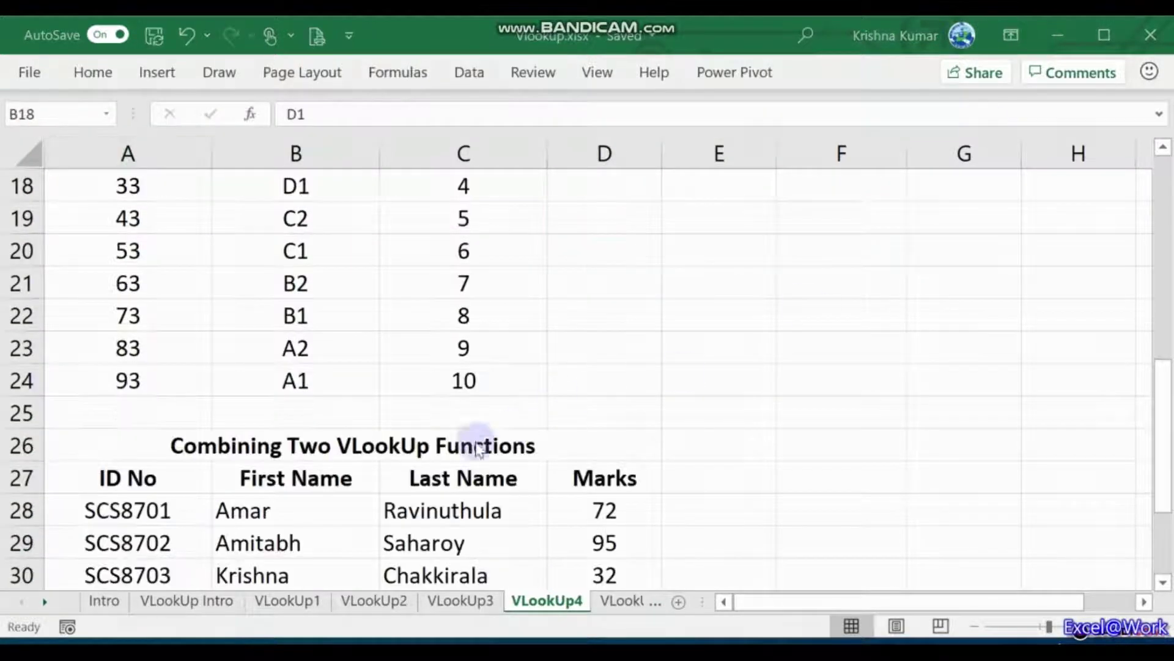
Examine the headings and rows of the student table under Combining Two VLookUp Functions, from ID No to Marks
click(389, 442)
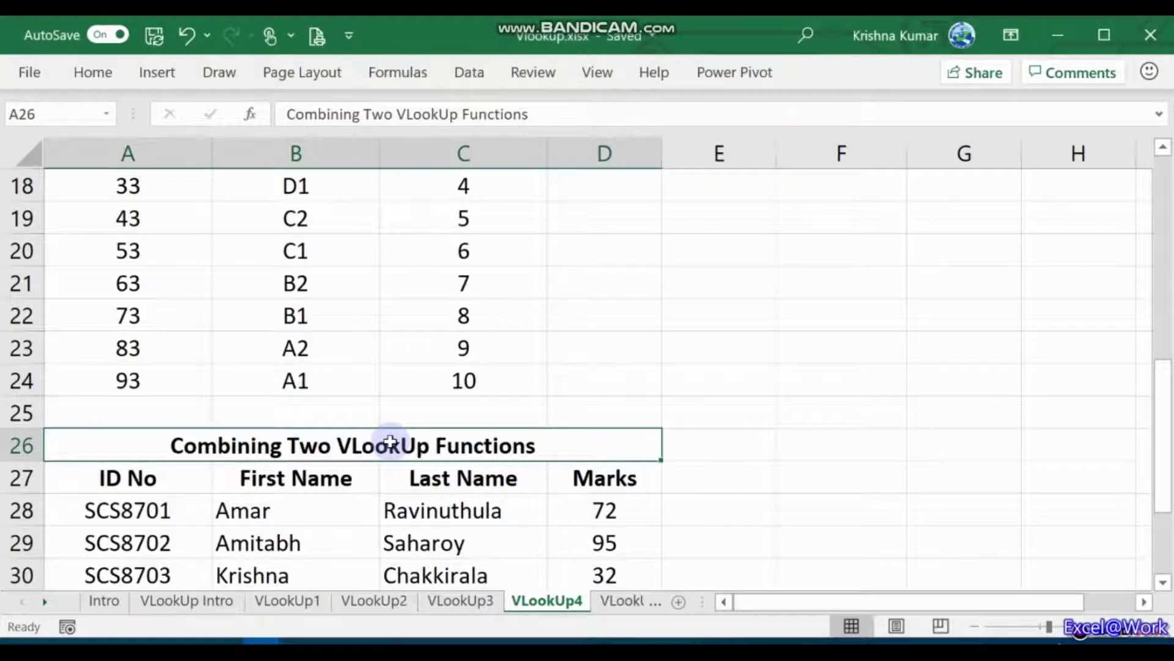
key(Down)
key(Right)
key(Right)
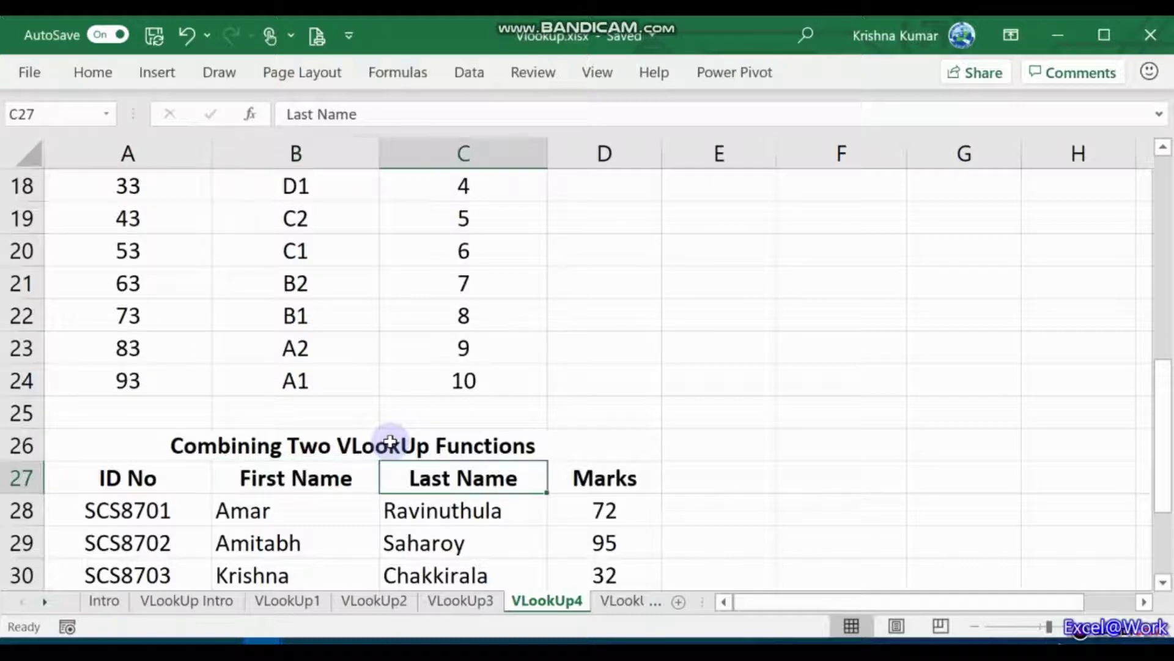
key(Left)
key(Left)
key(Down)
key(Down)
key(Down)
key(Down)
key(Down)
key(Down)
key(Down)
key(Down)
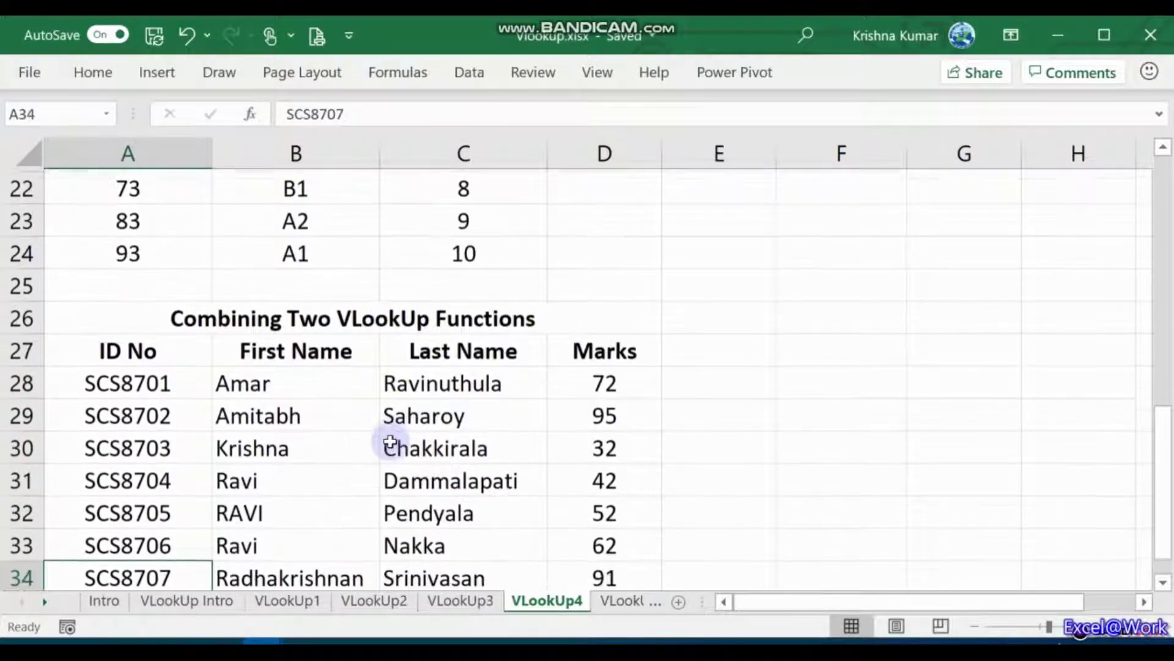
key(Right)
key(Right)
key(Right)
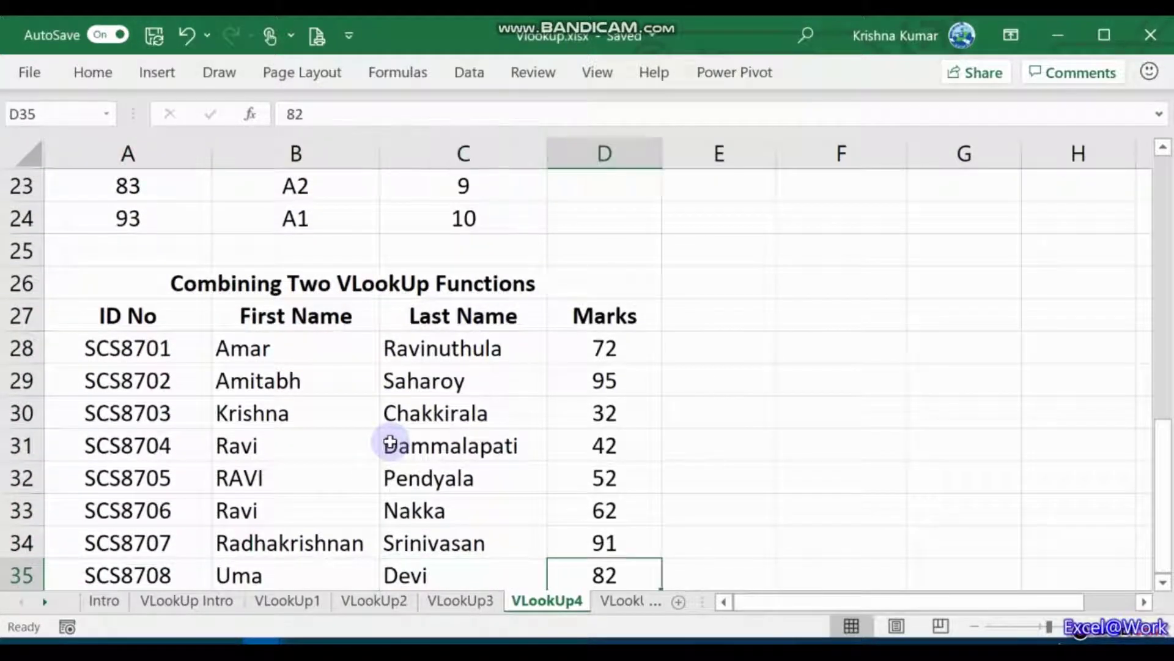
Look through the values in the Marks column of the student table
key(Up)
key(Up)
key(Up)
key(Up)
key(Up)
key(Up)
key(Up)
key(Down)
key(Down)
key(Down)
key(Down)
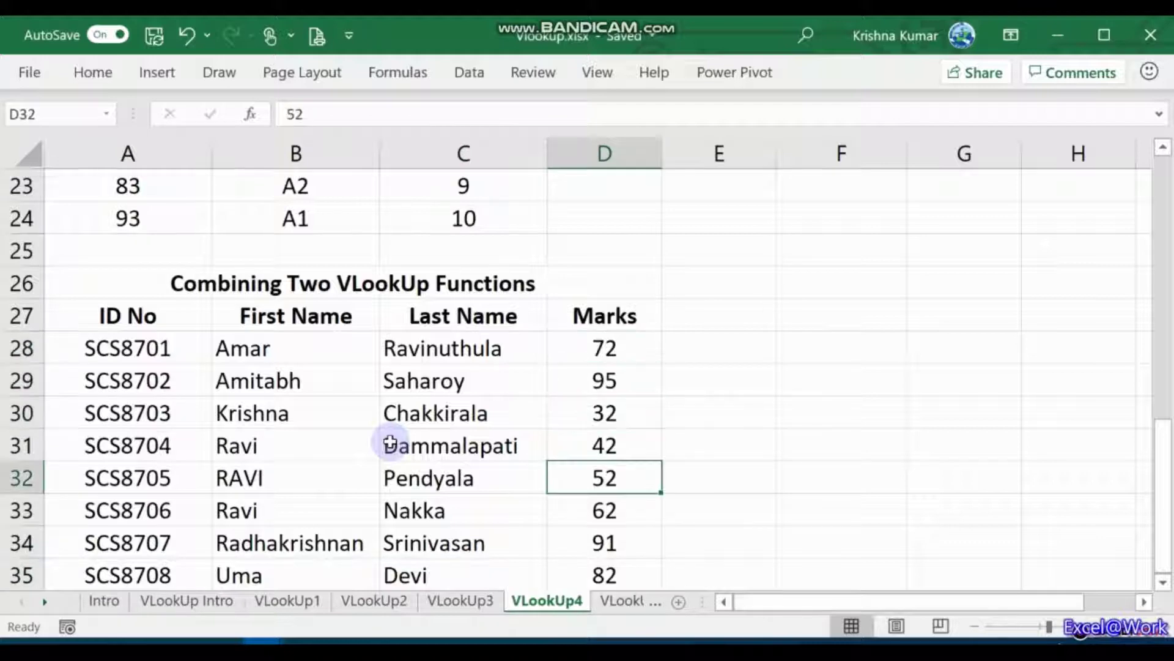
key(Up)
key(Up)
key(Up)
key(Up)
Review the student table's four column headings and the first student's record in row 28
key(Left)
key(Left)
key(Left)
key(Up)
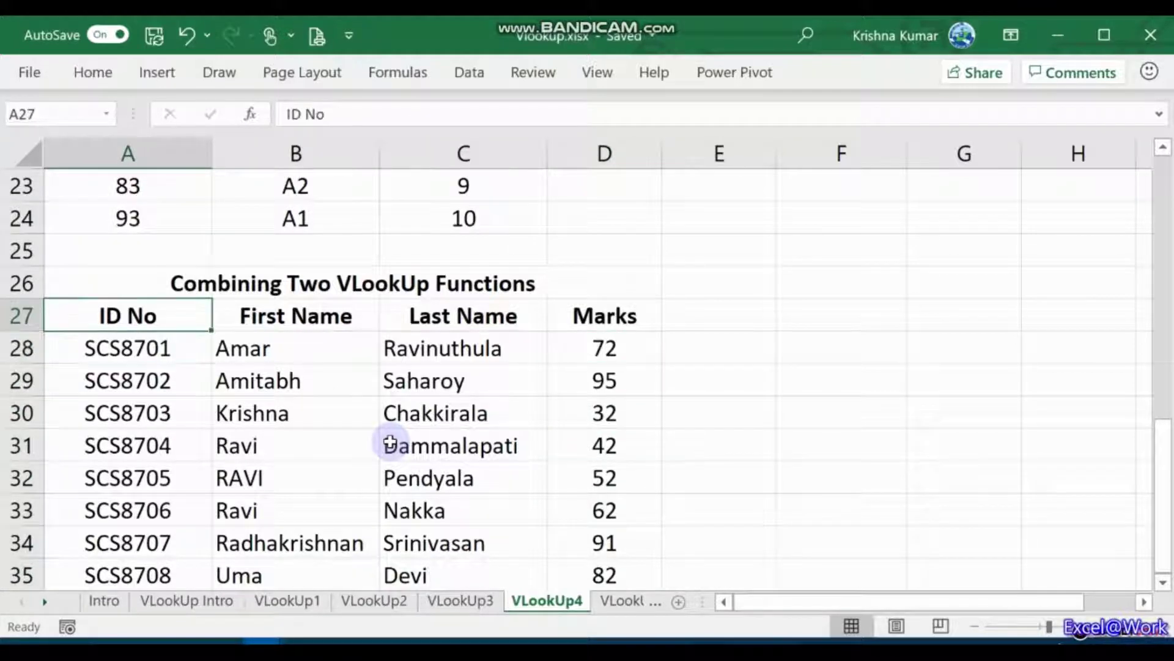
key(Tab)
key(Tab)
key(Tab)
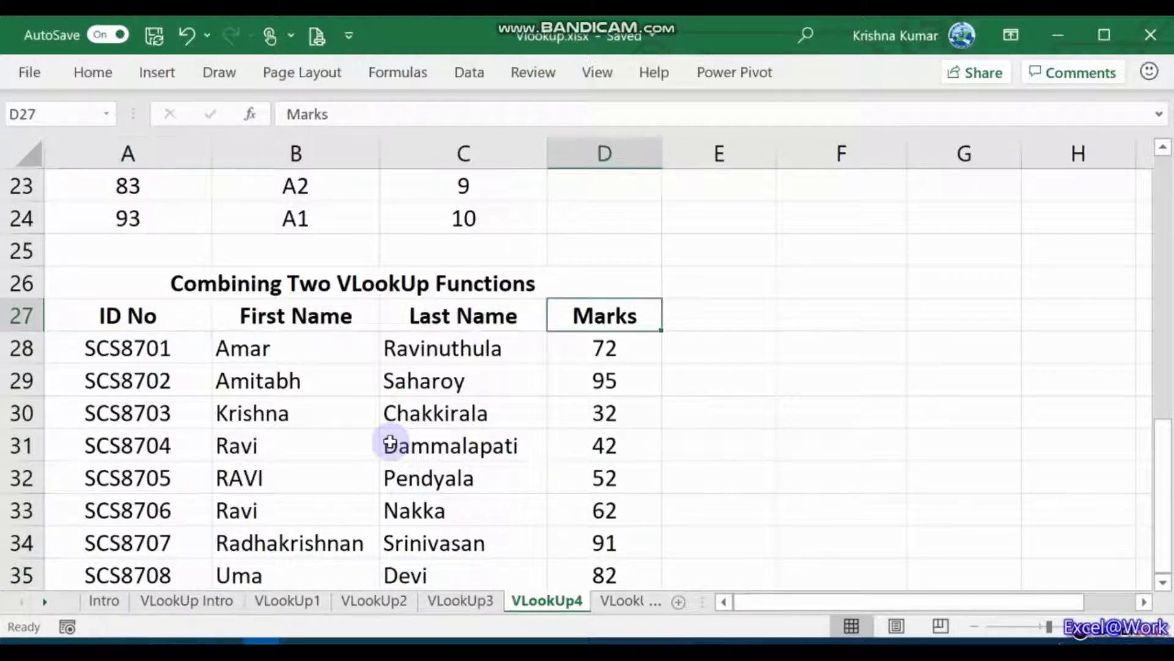
key(Return)
key(Right)
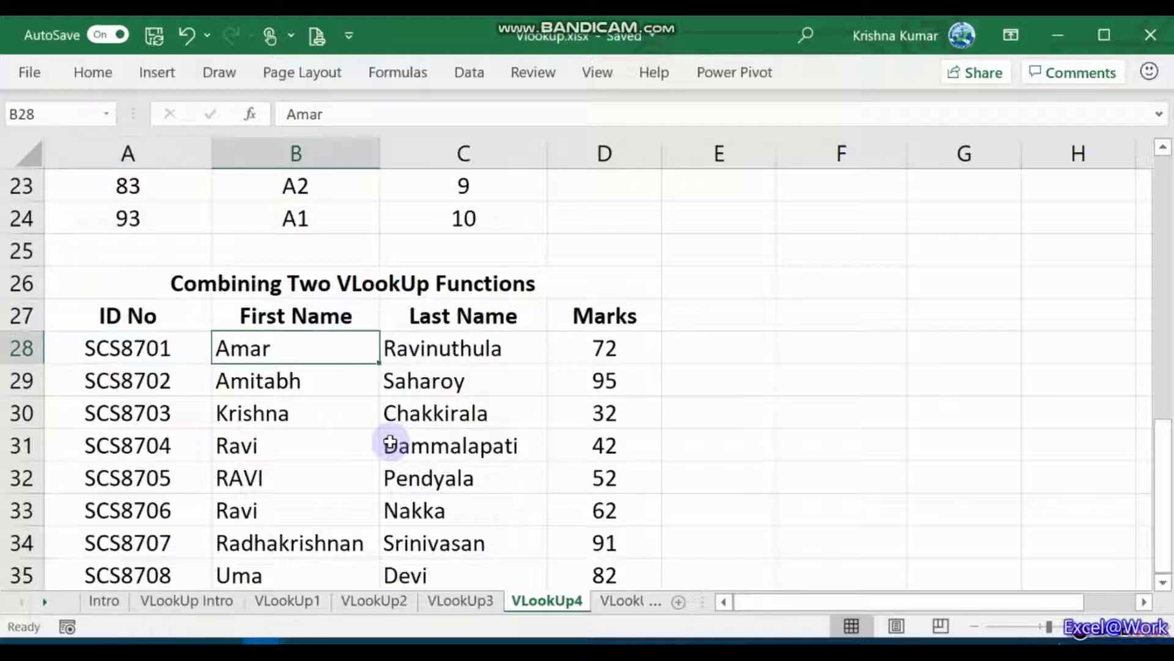
key(Right)
key(Right)
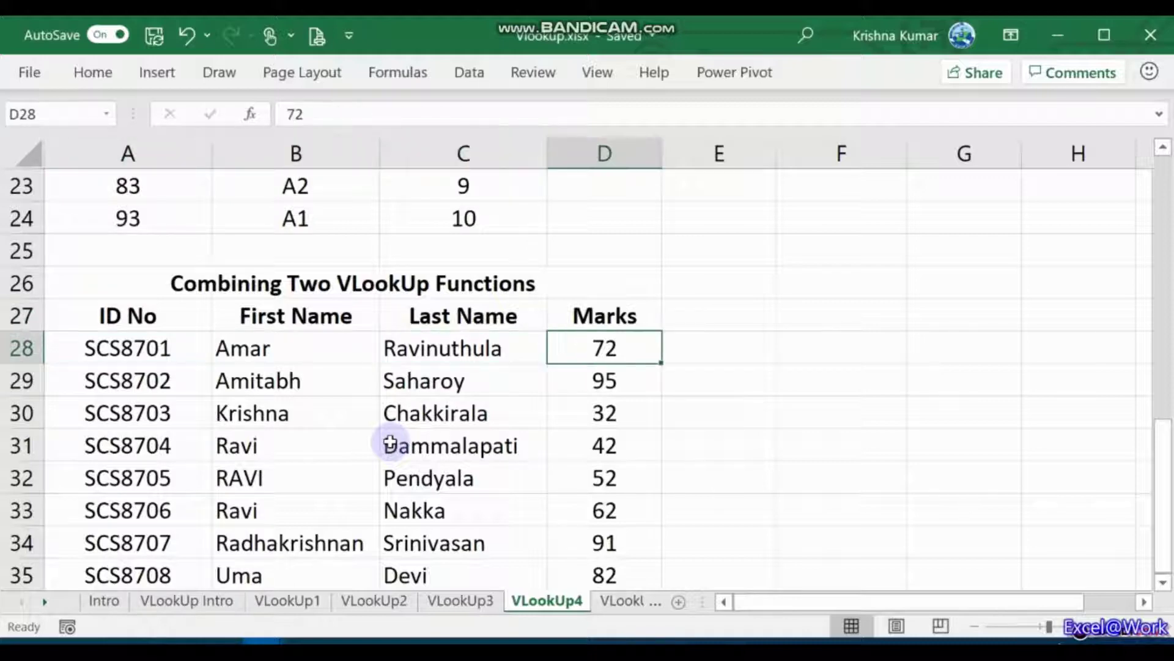
key(Right)
key(Home)
Go down the ID No column to the question in A37 about the name, grade and grade point
scroll(261, 432, down, 2)
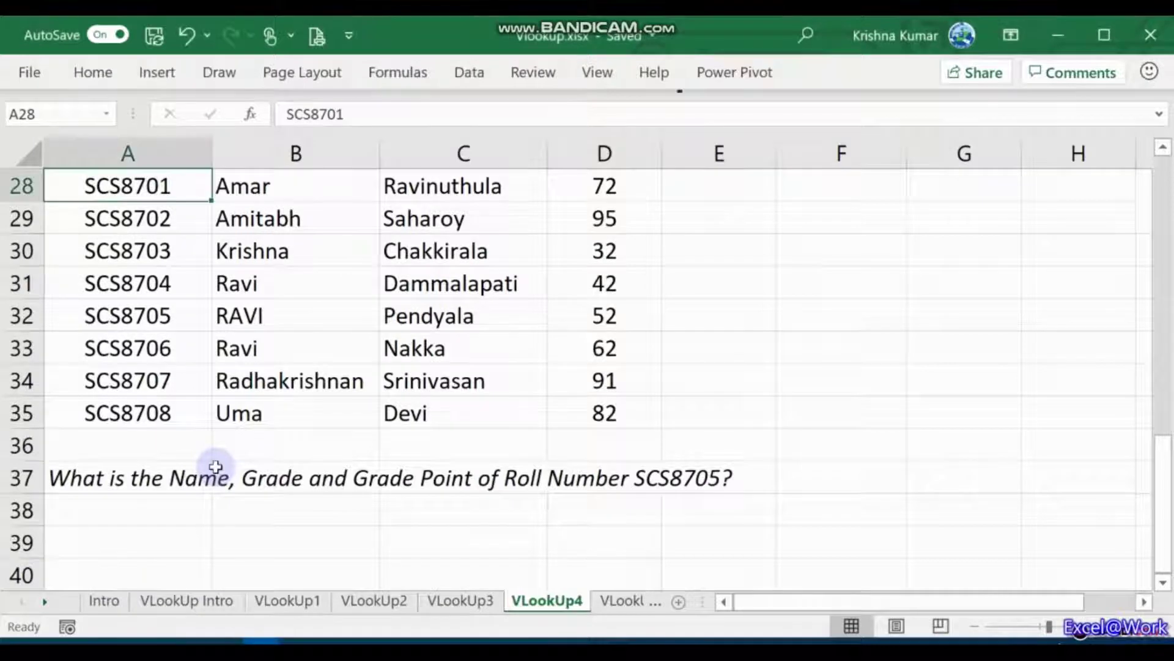
key(Up)
key(Up)
key(Down)
key(Down)
key(Down)
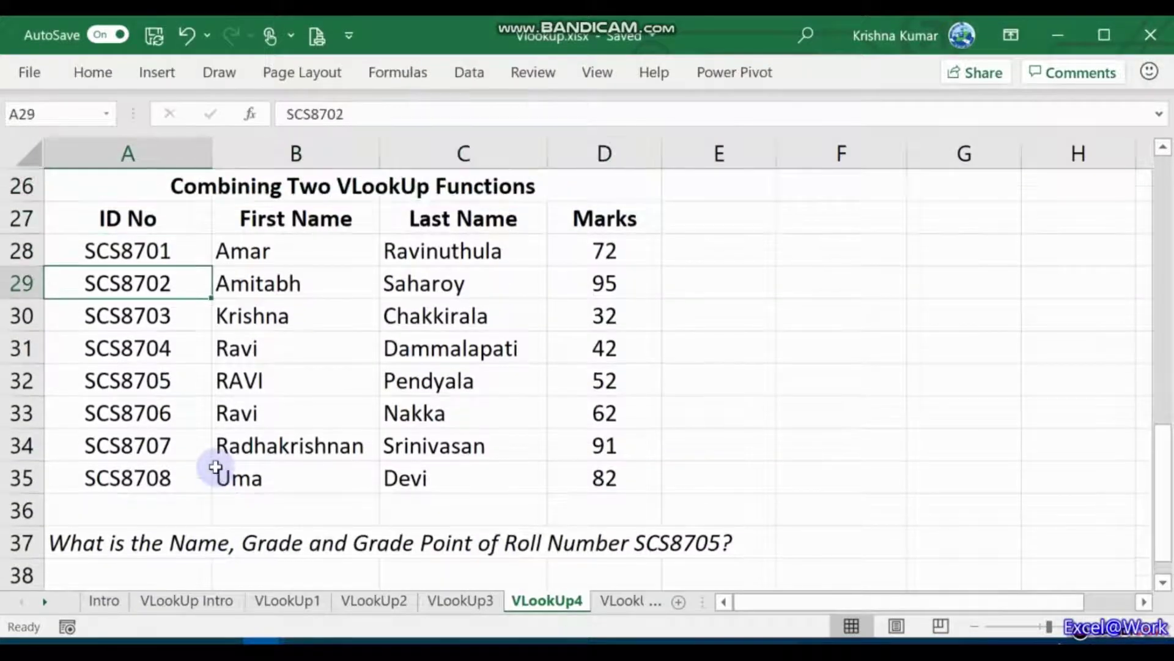
key(Down)
key(Down)
key(Down)
key(Down)
key(Down)
key(Down)
key(Down)
key(Down)
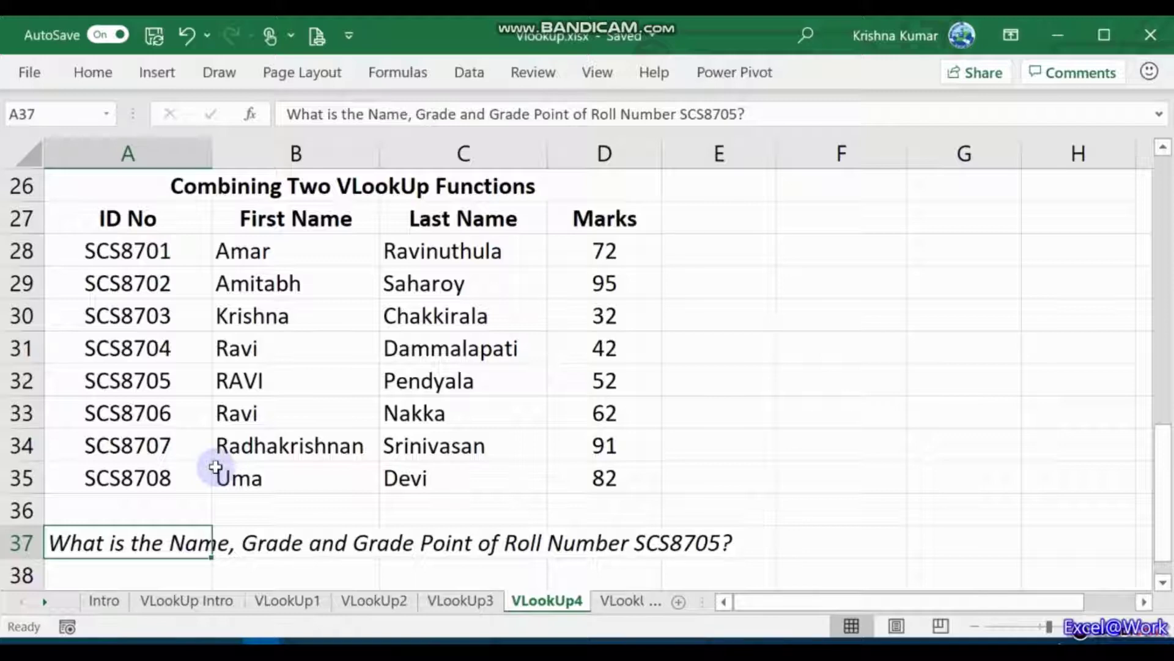
Enter the headings ID No, Name, Grade and Grade Point in cells A39 to D39
key(Down)
key(Down)
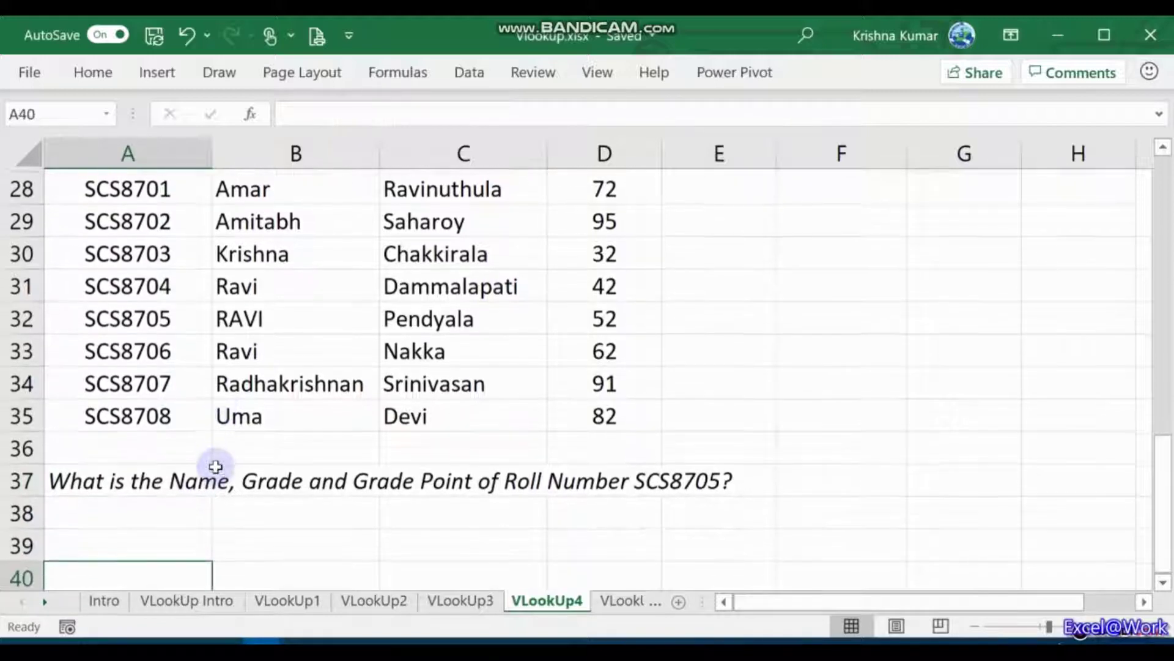
key(Up)
text(I)
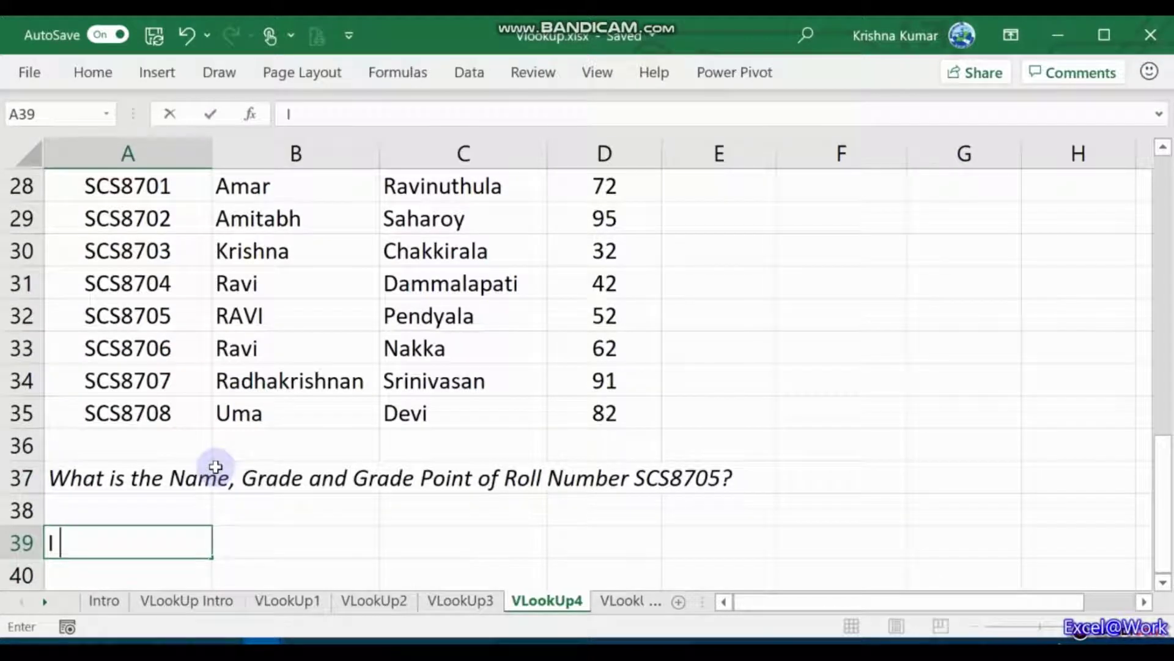
text(D NO)
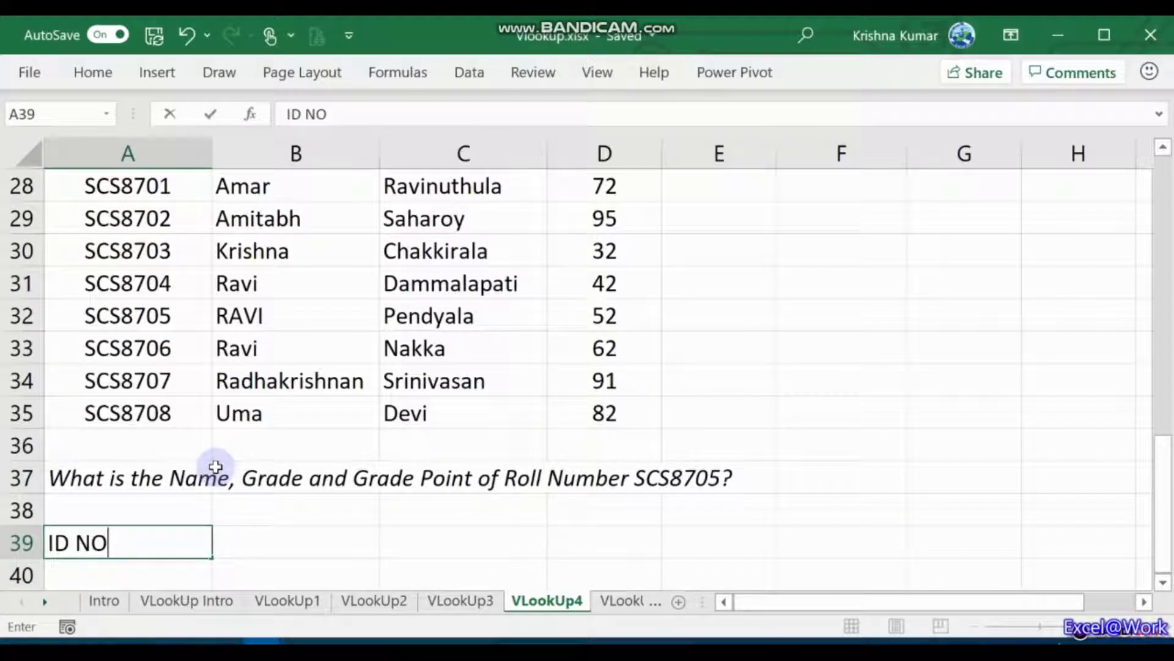
key(BackSpace)
text(o)
key(Tab)
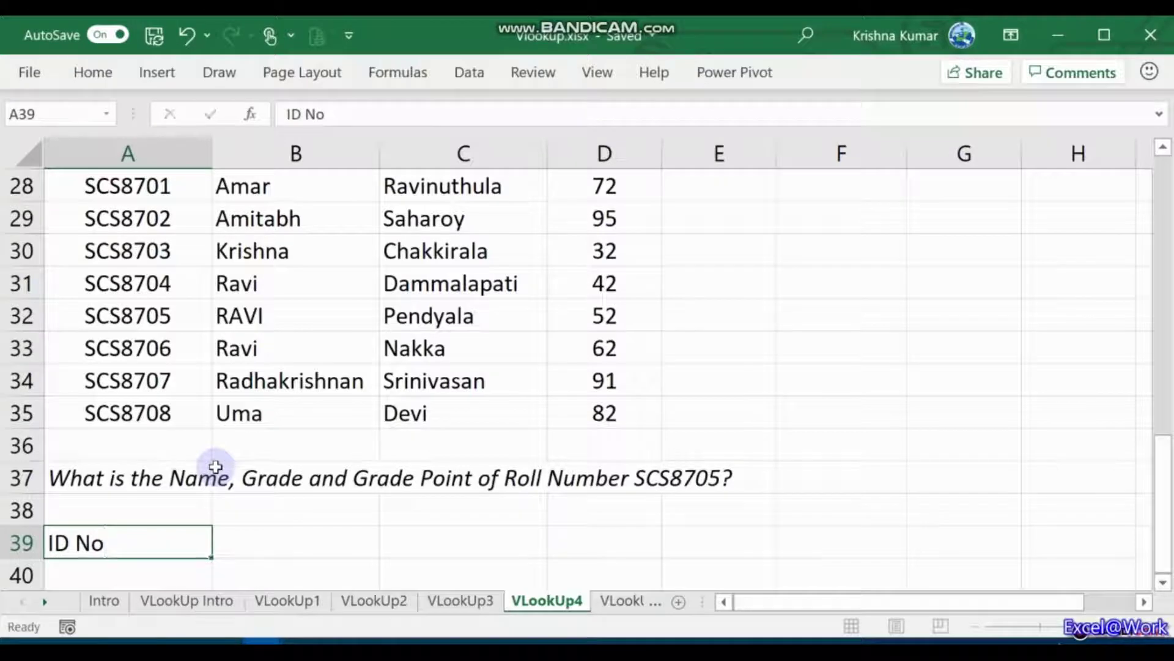
text(Name)
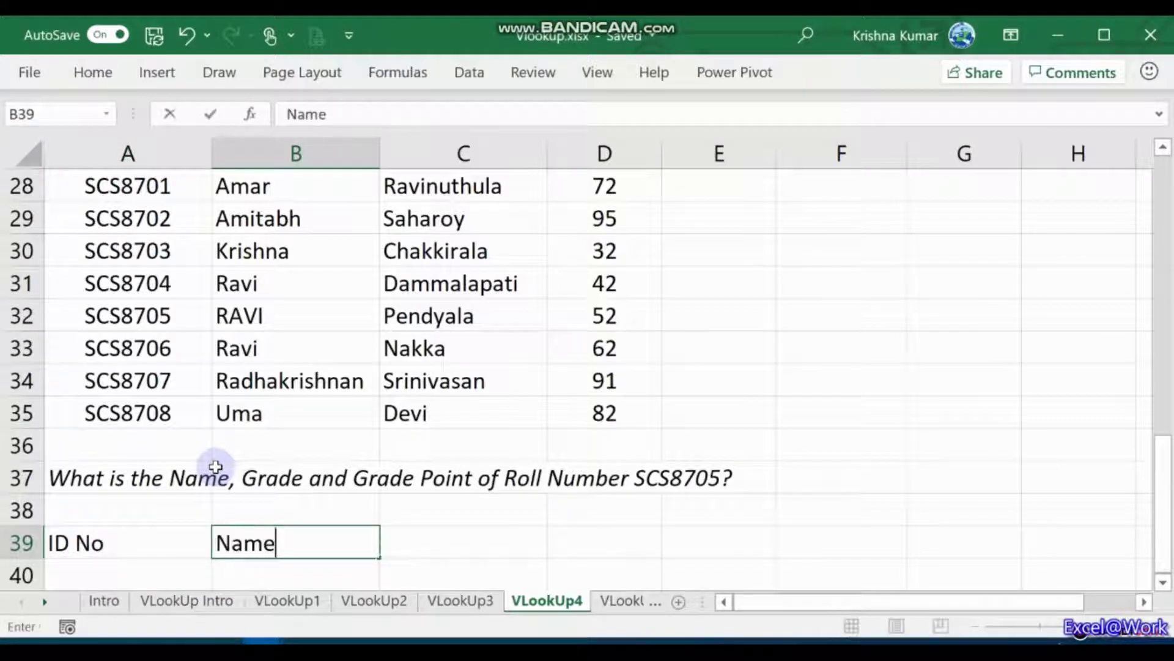
key(Tab)
text(Grade)
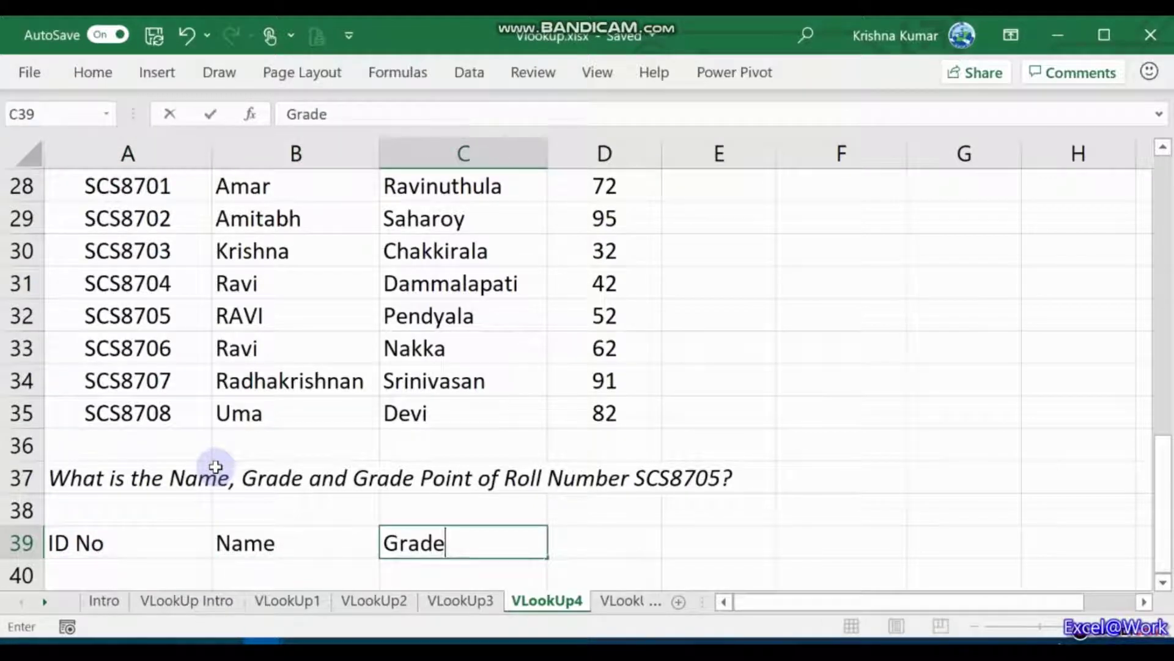
key(Tab)
text(Grade )
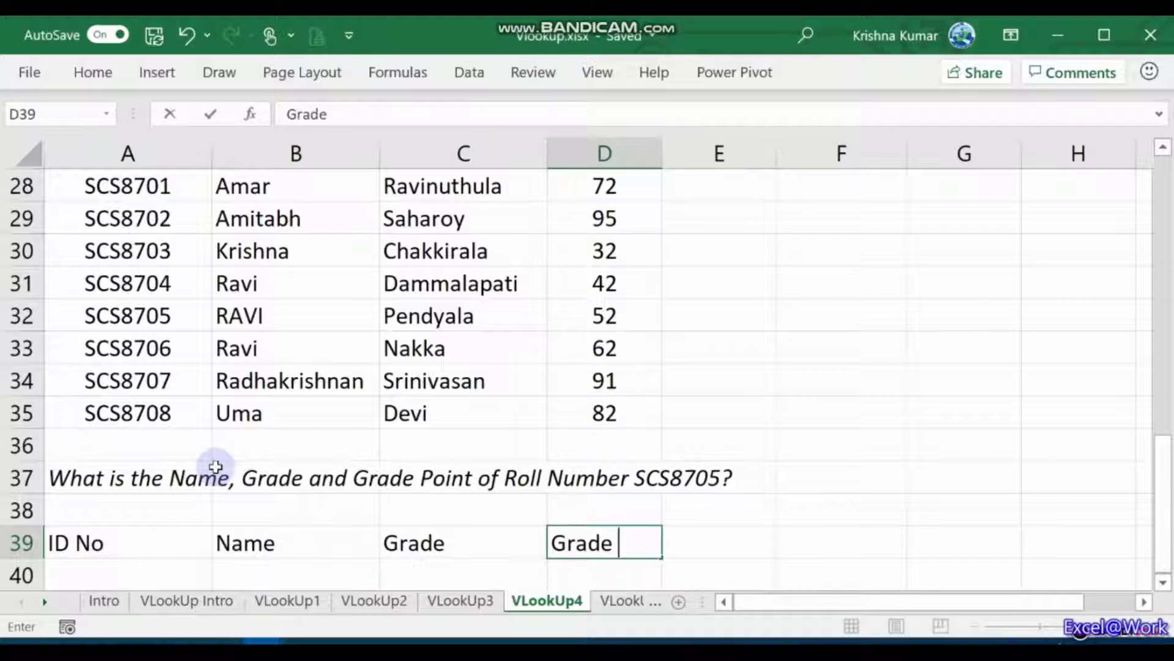
text(Point)
key(Return)
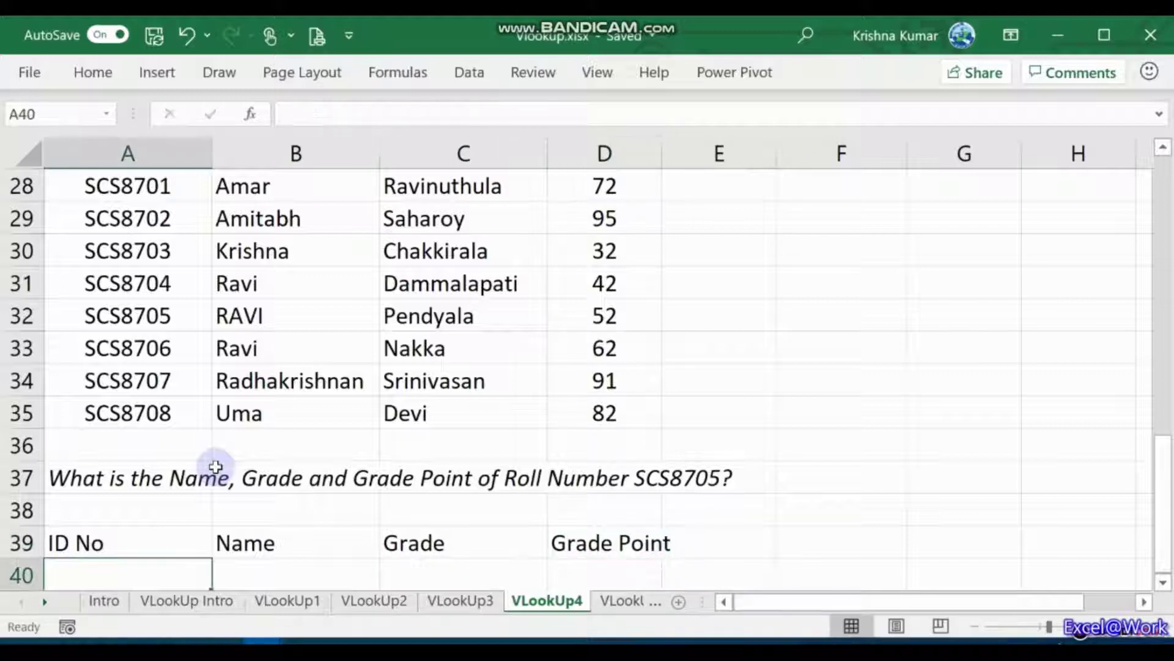
Enter the roll number from the question in A40, under the ID No heading
key(Down)
key(Up)
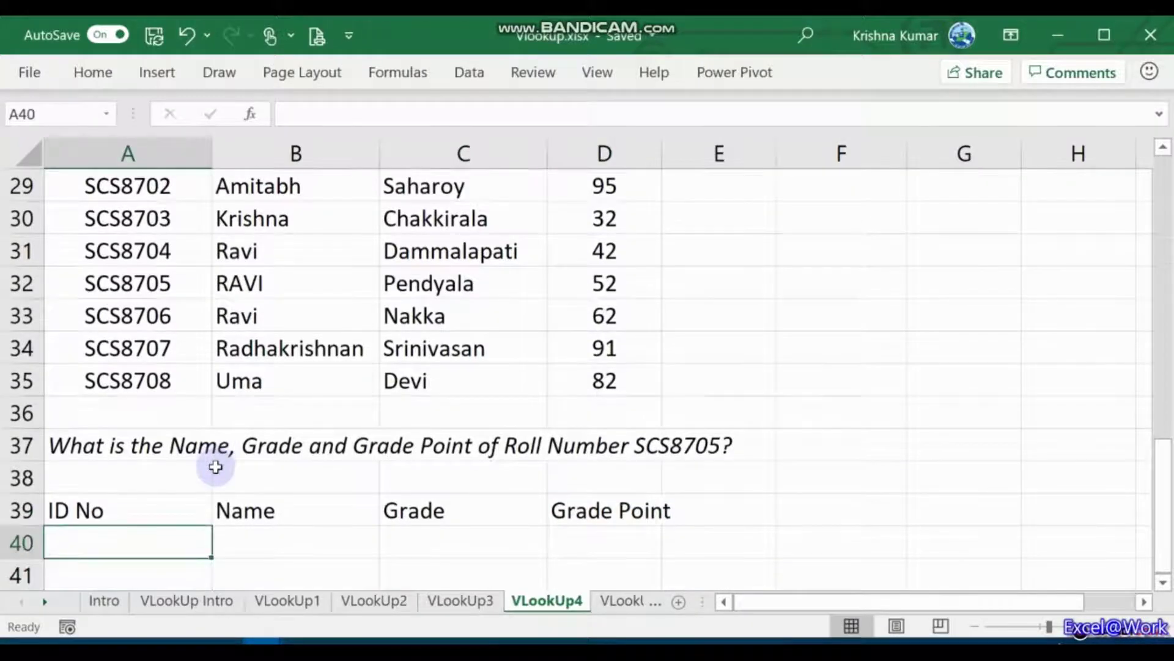
text(SCS870)
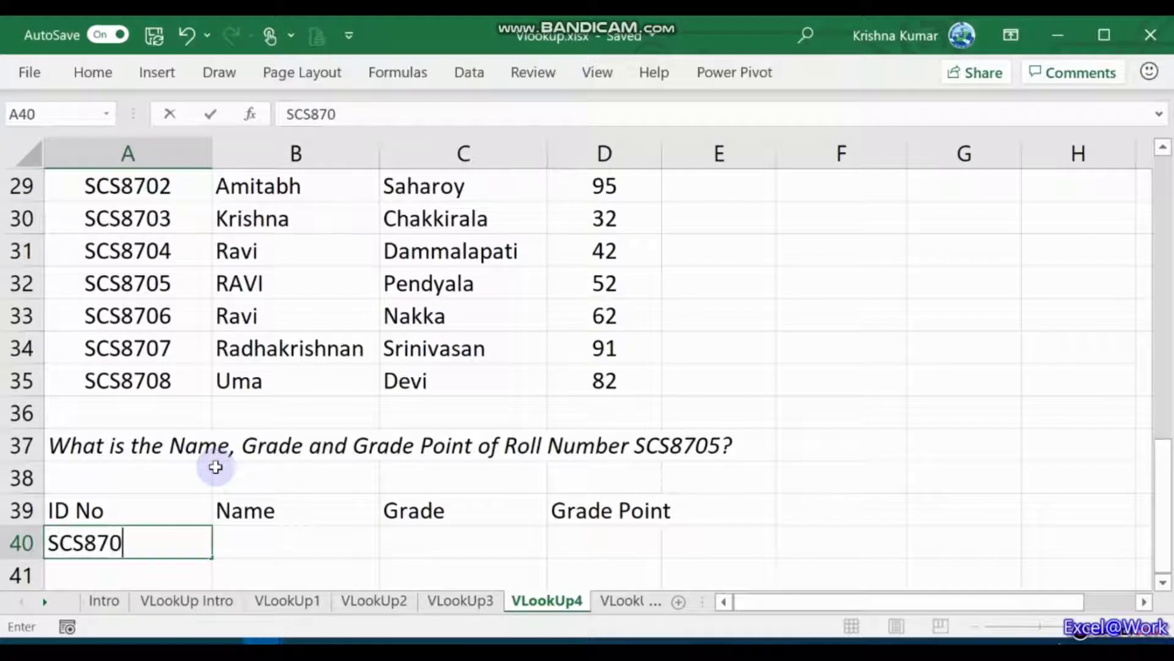
text(5)
key(Tab)
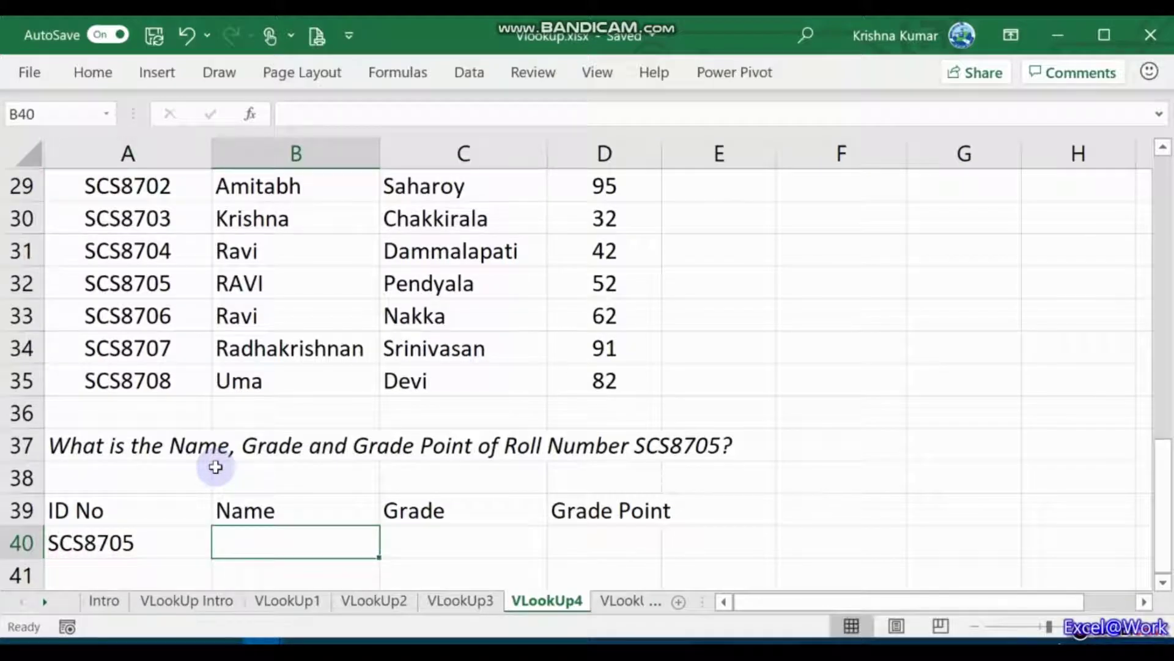
Select the student data A28:D35 to check the range's defined name
click(613, 384)
key(ctrl+shift+Left)
key(shift+Up)
key(shift+Up)
key(shift+Up)
key(shift+Up)
key(shift+Up)
key(shift+Up)
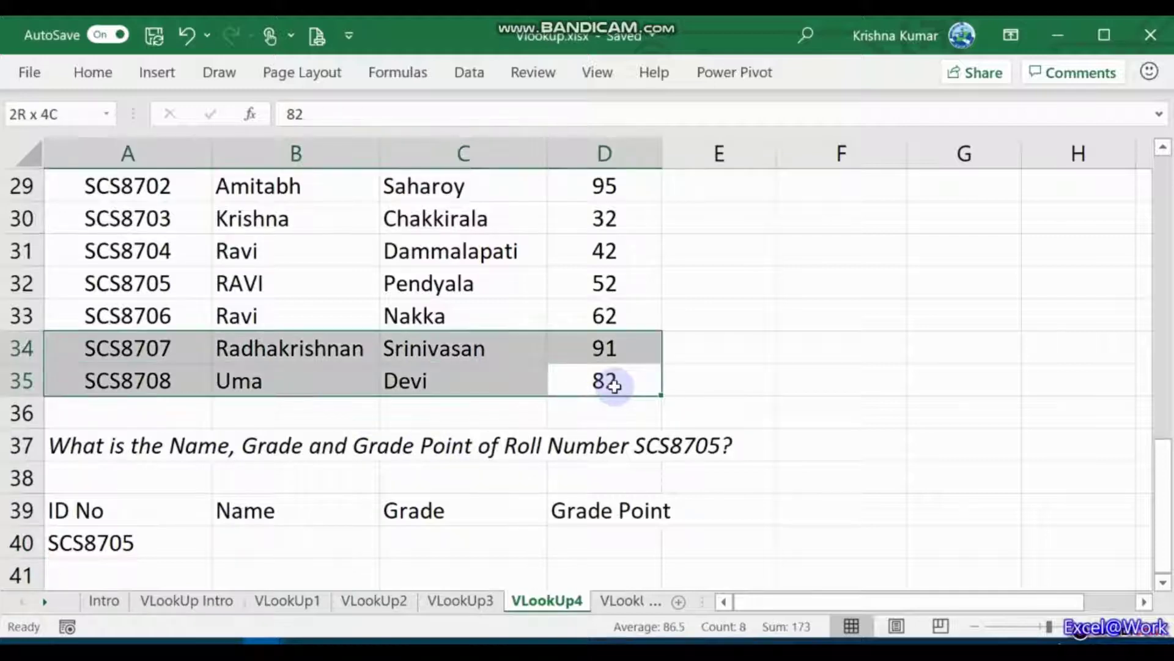
key(shift+Up)
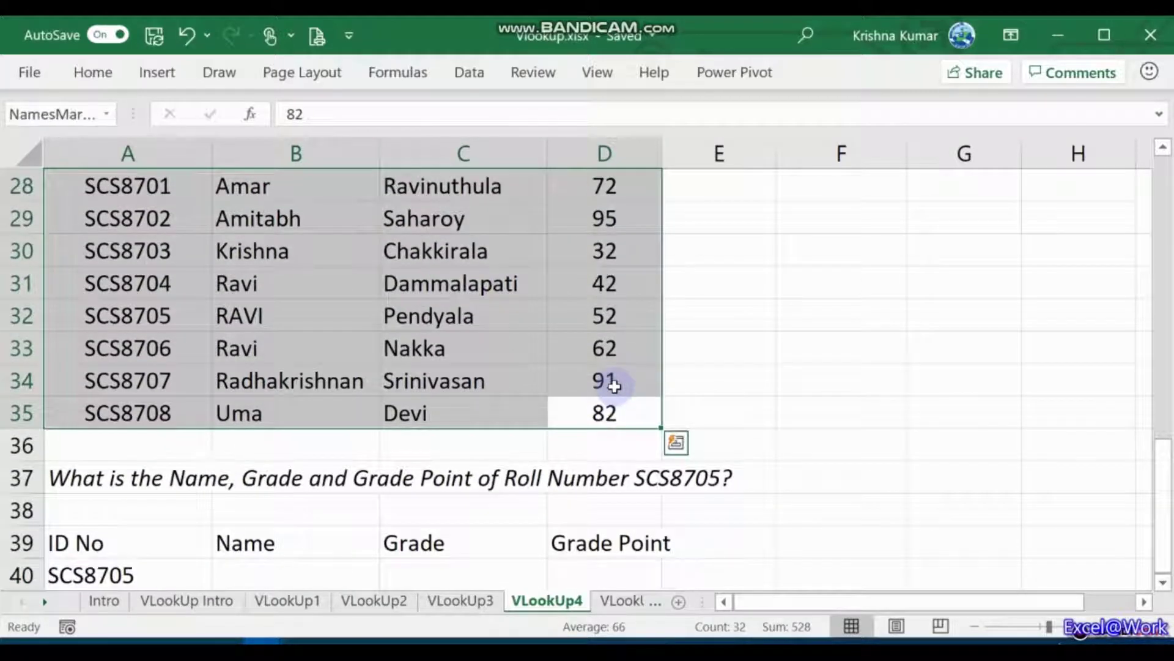
Enter =VLOOKUP(A40,NamesMarks,2,1) in B40 to look up the student's name from the roll number
click(288, 283)
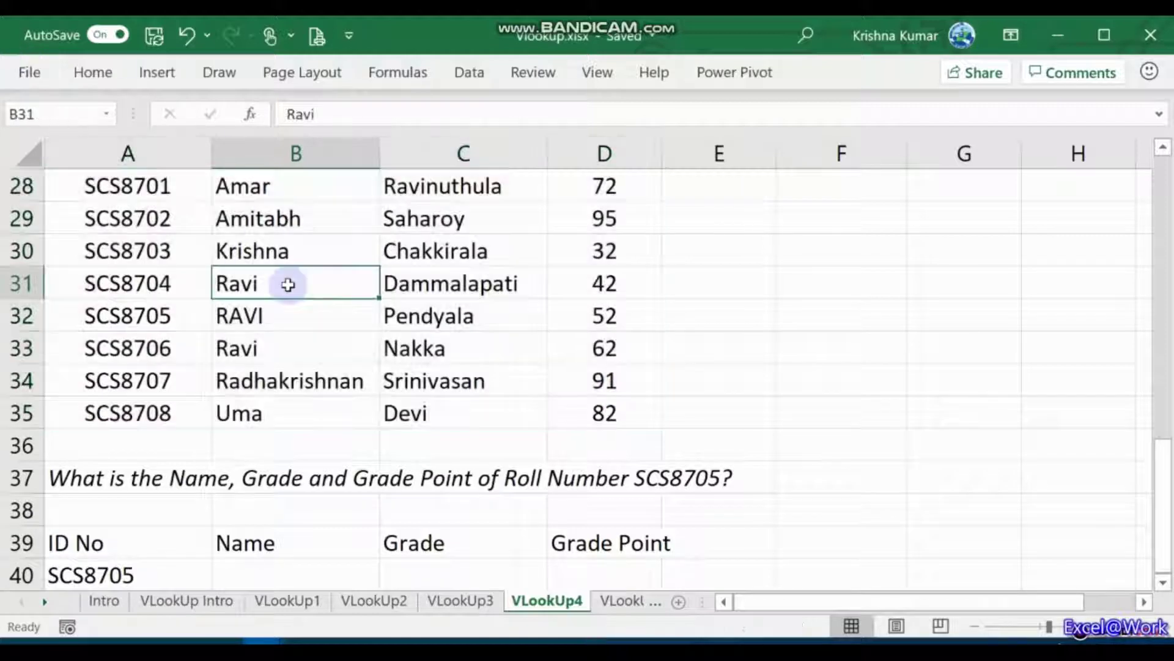
key(Down)
key(Down)
key(Down)
key(Down)
key(Down)
key(Down)
key(Down)
key(Down)
key(Down)
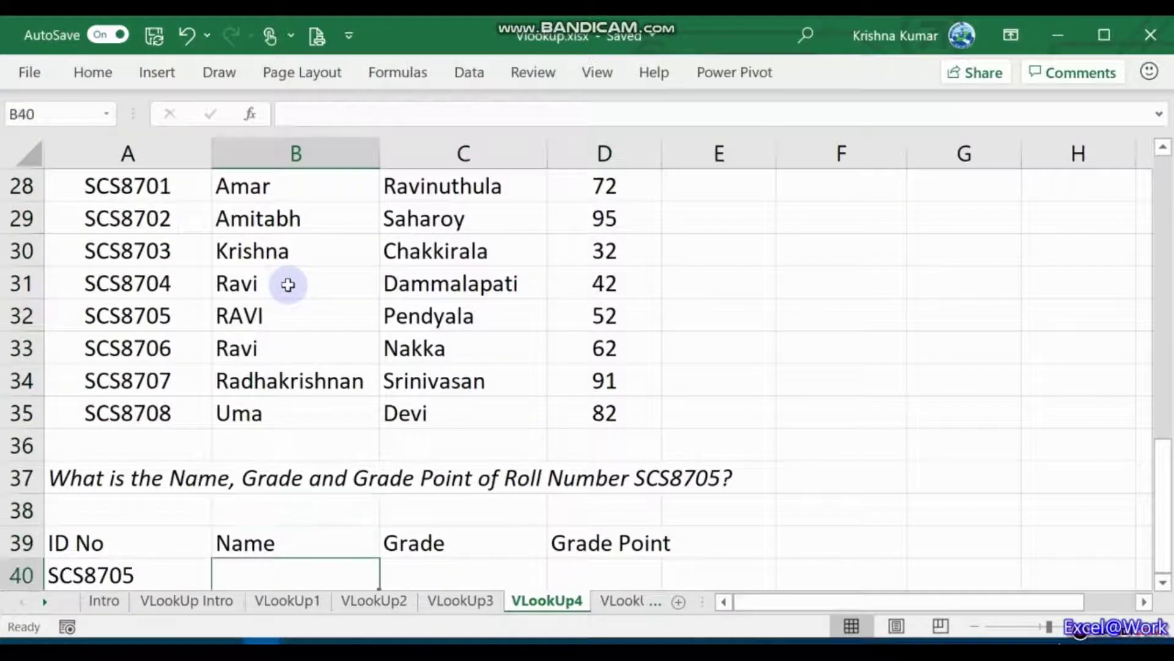
text(=VLOOKUP()
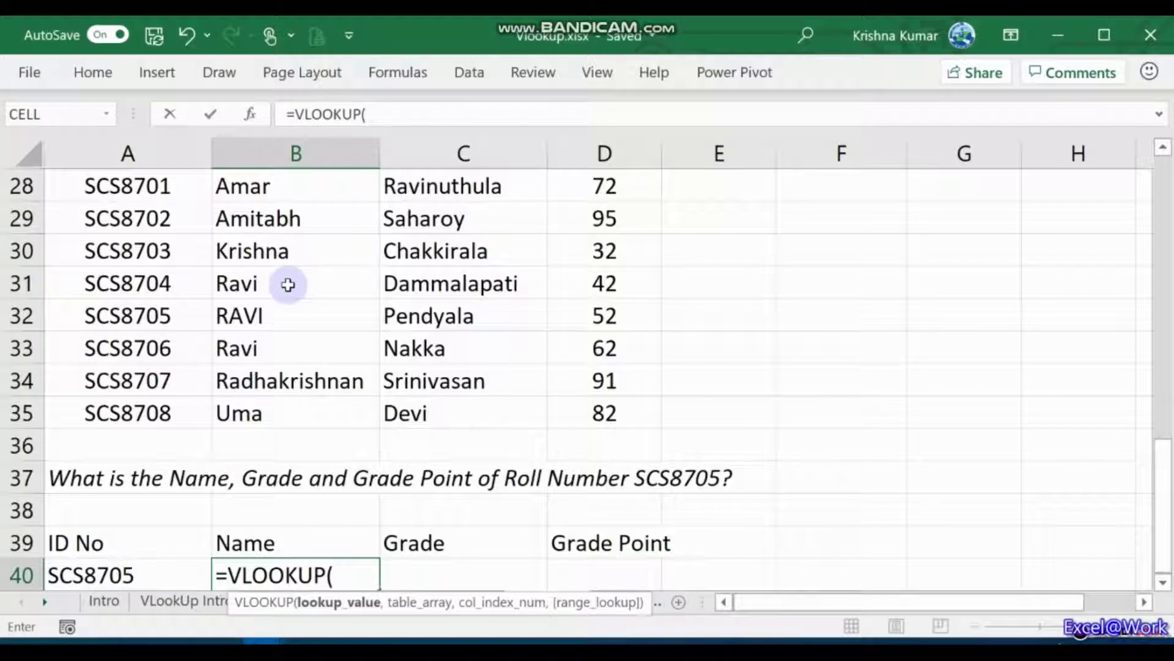
key(Left)
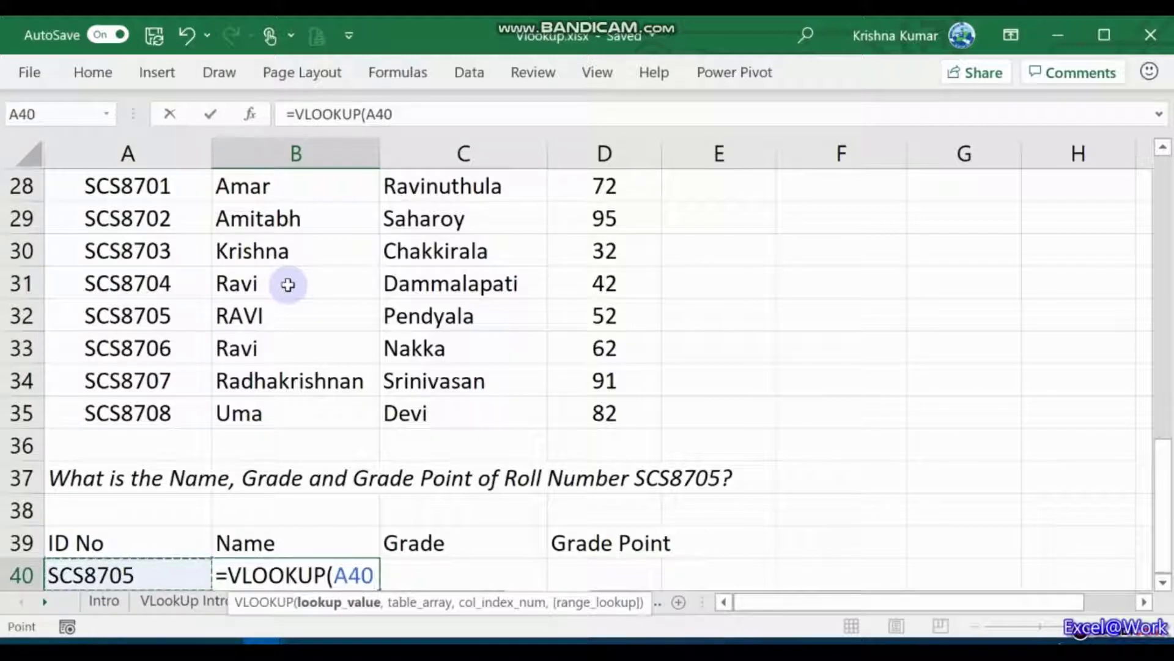
text(,NAM)
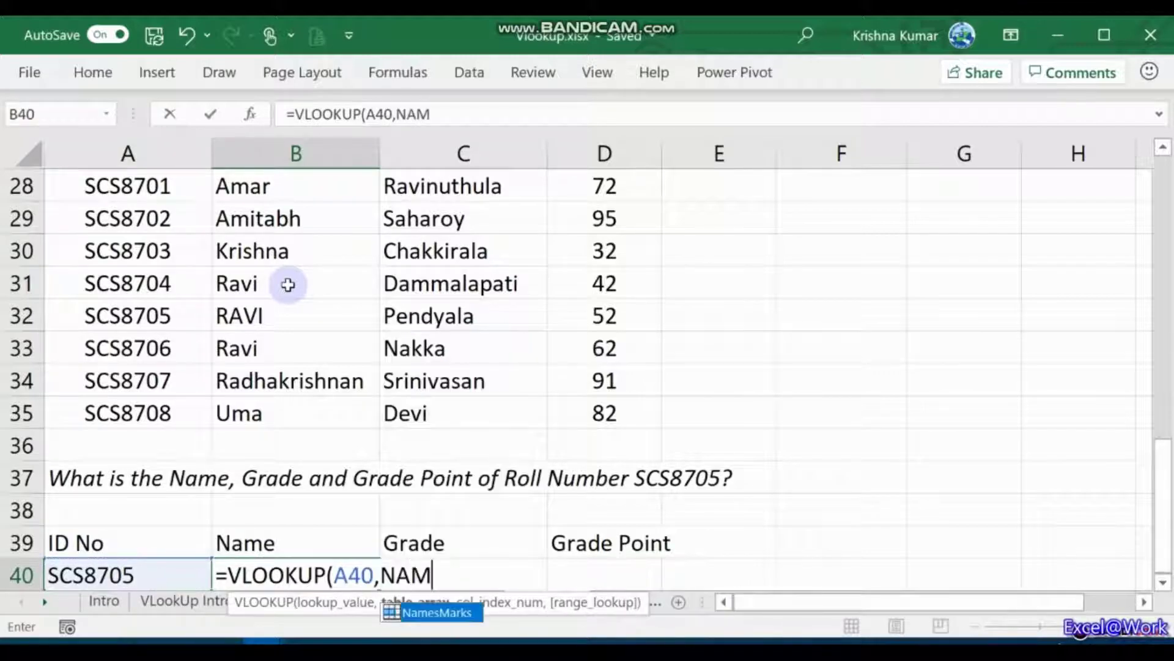
key(Tab)
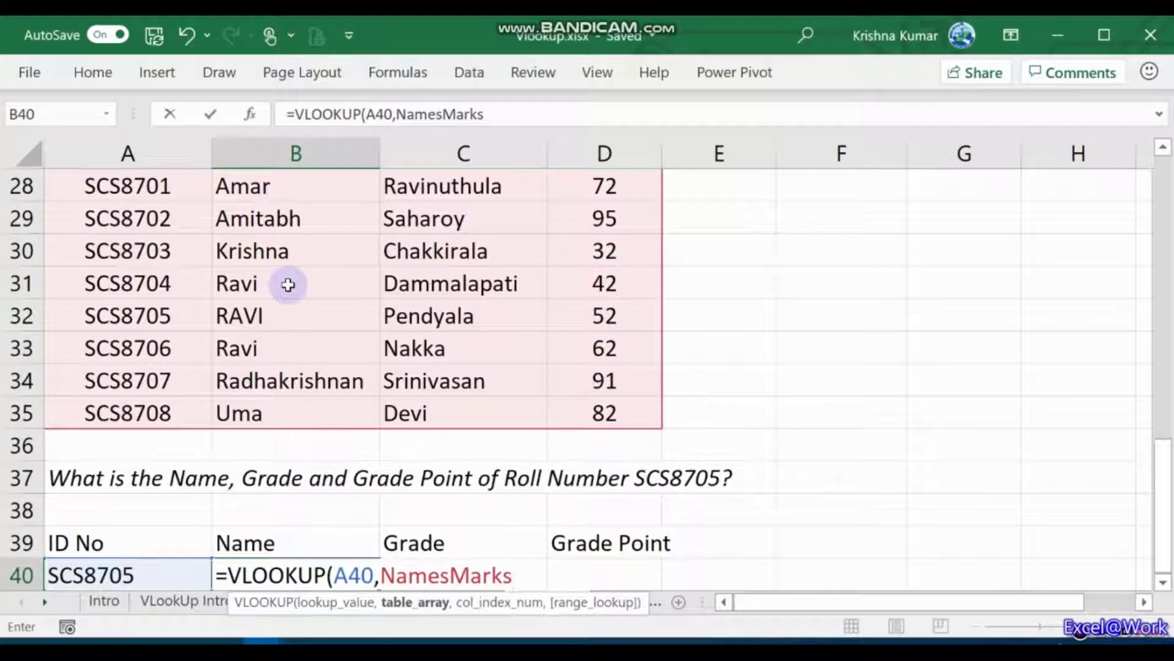
text(,)
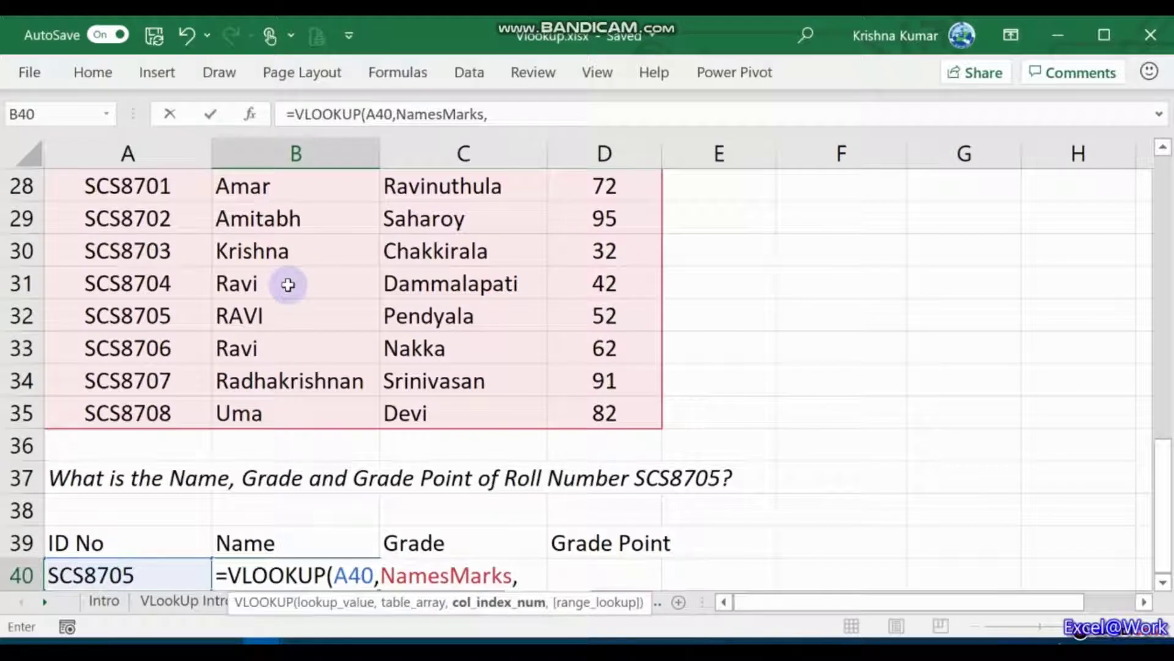
text(2,)
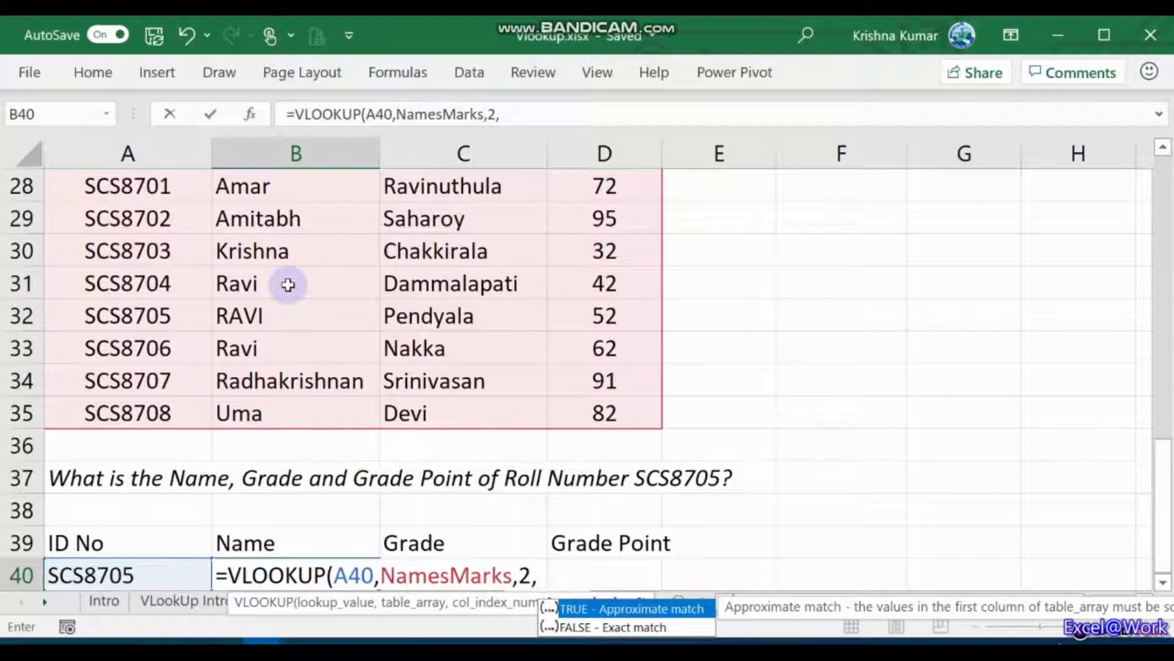
text(1))
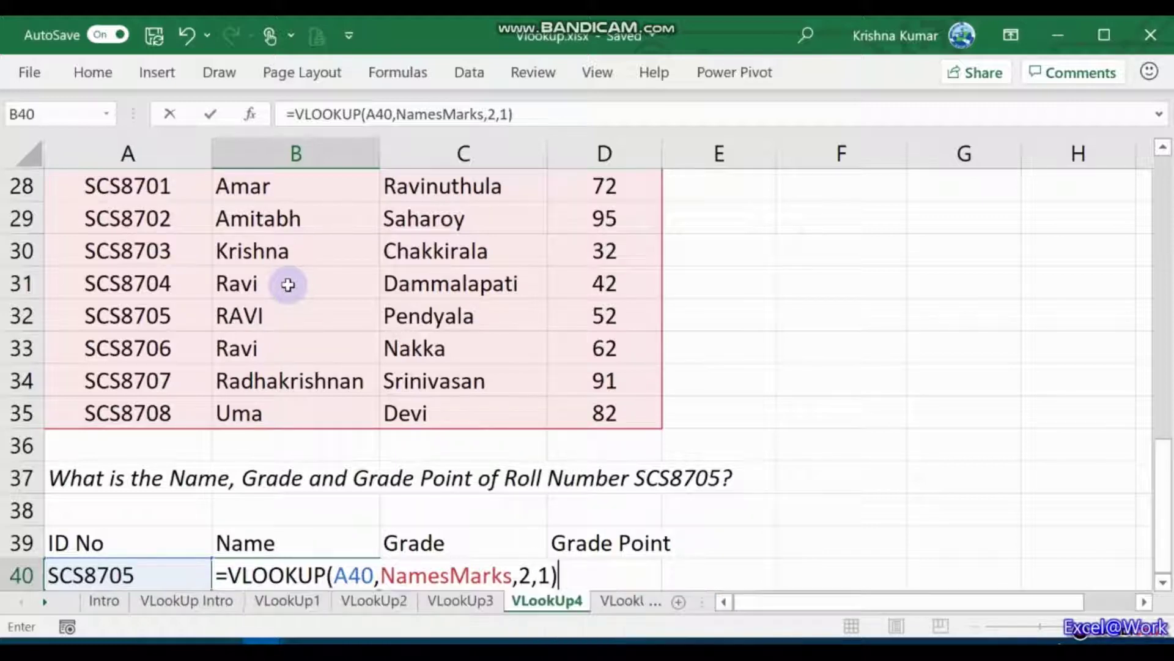
key(Return)
key(Up)
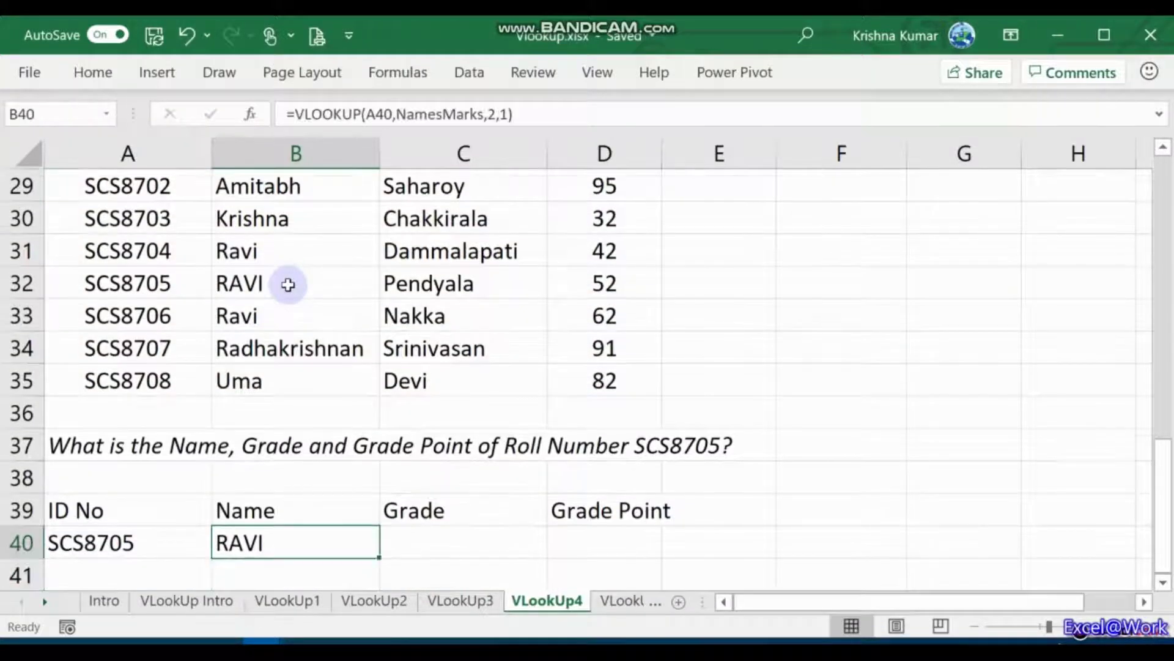
Enter =VLOOKUP(A40,NamesMarks,4,1) in C40 to look up the student's marks
key(Right)
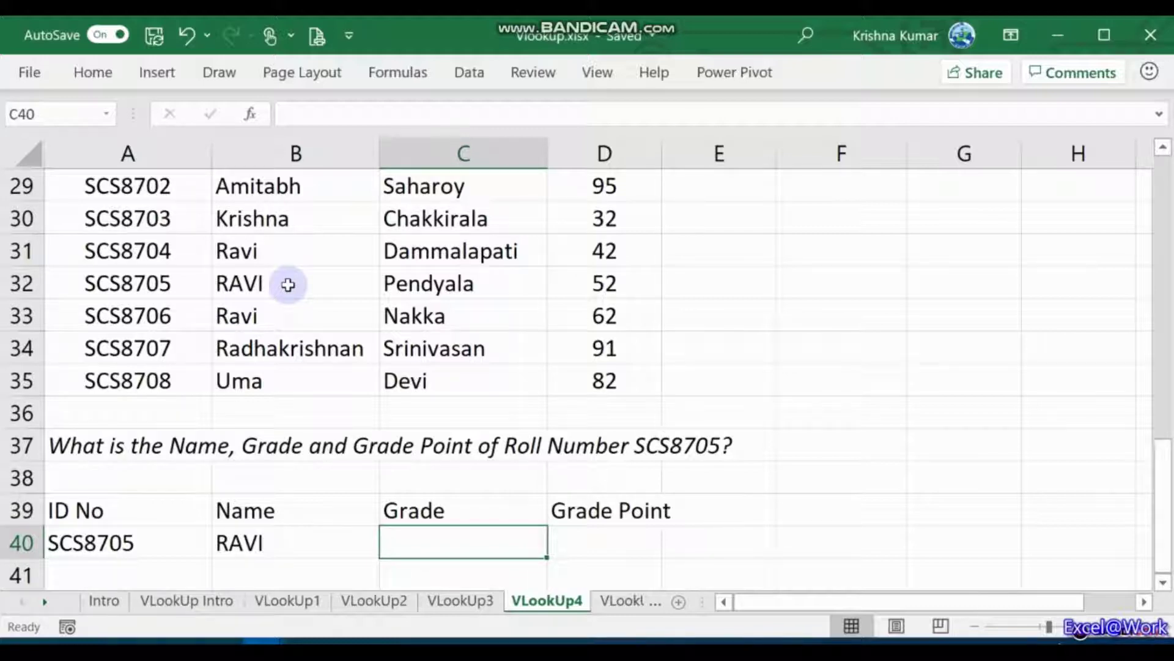
text(=V)
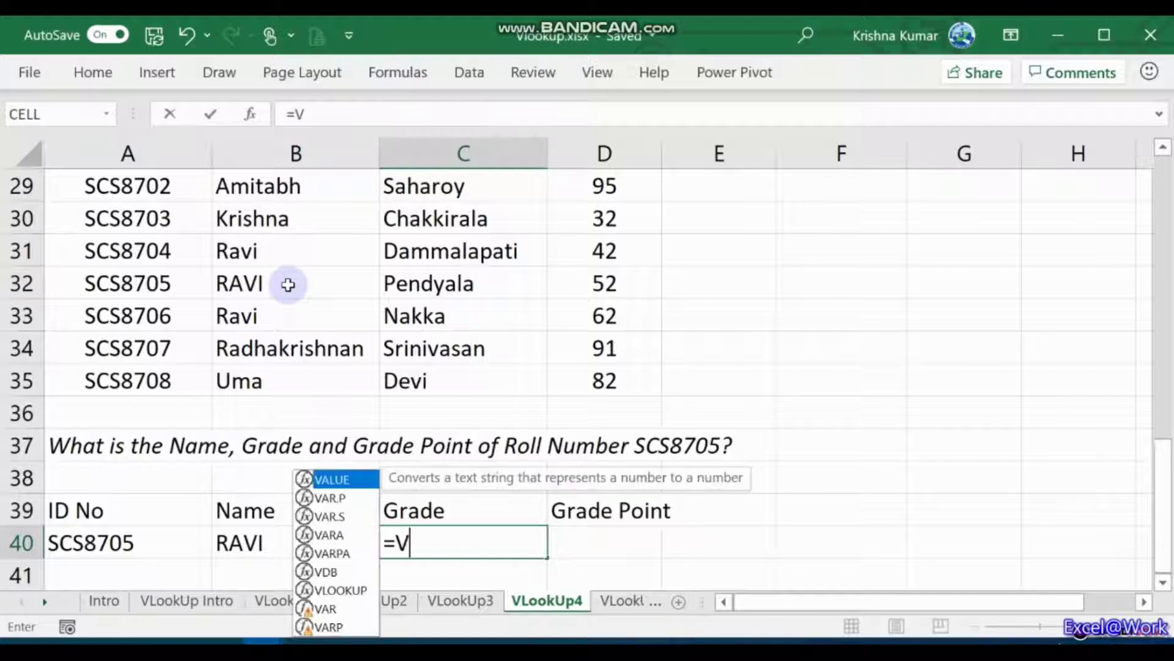
text(LOOKUP()
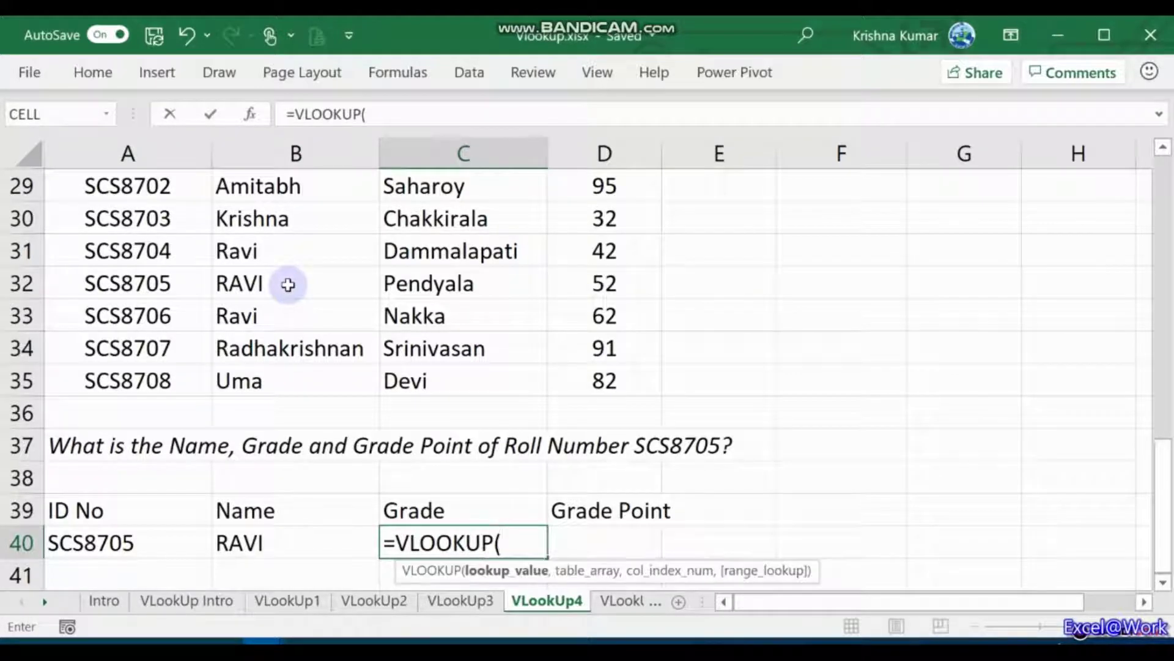
key(Left)
key(Left)
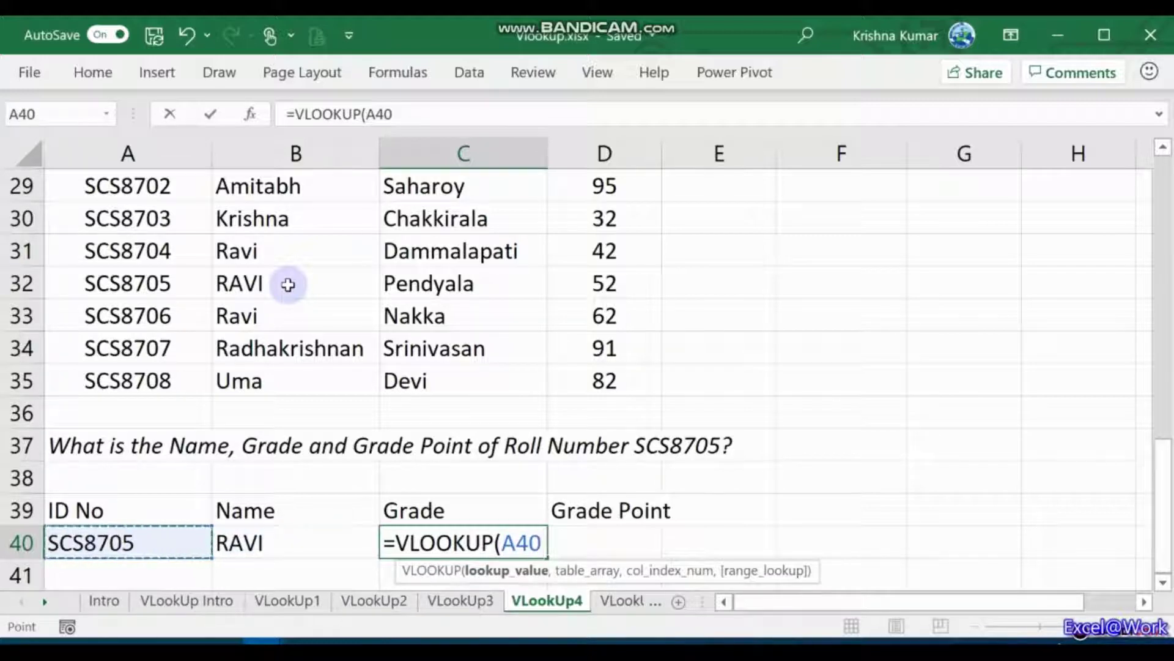
text(,)
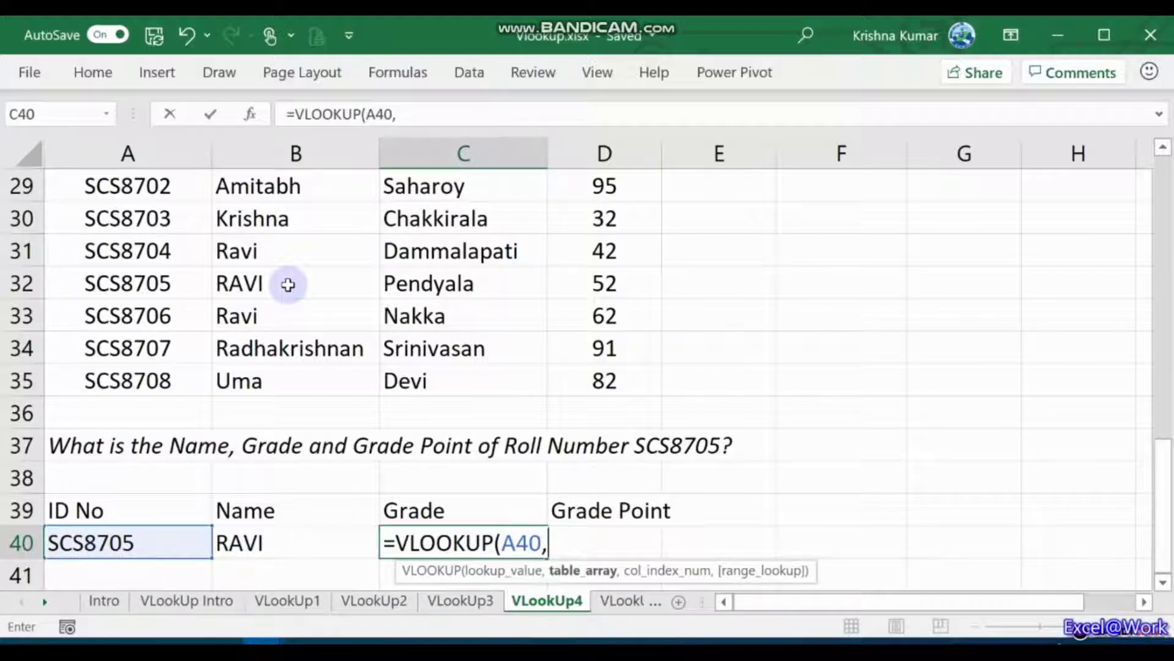
text(NamesMarks)
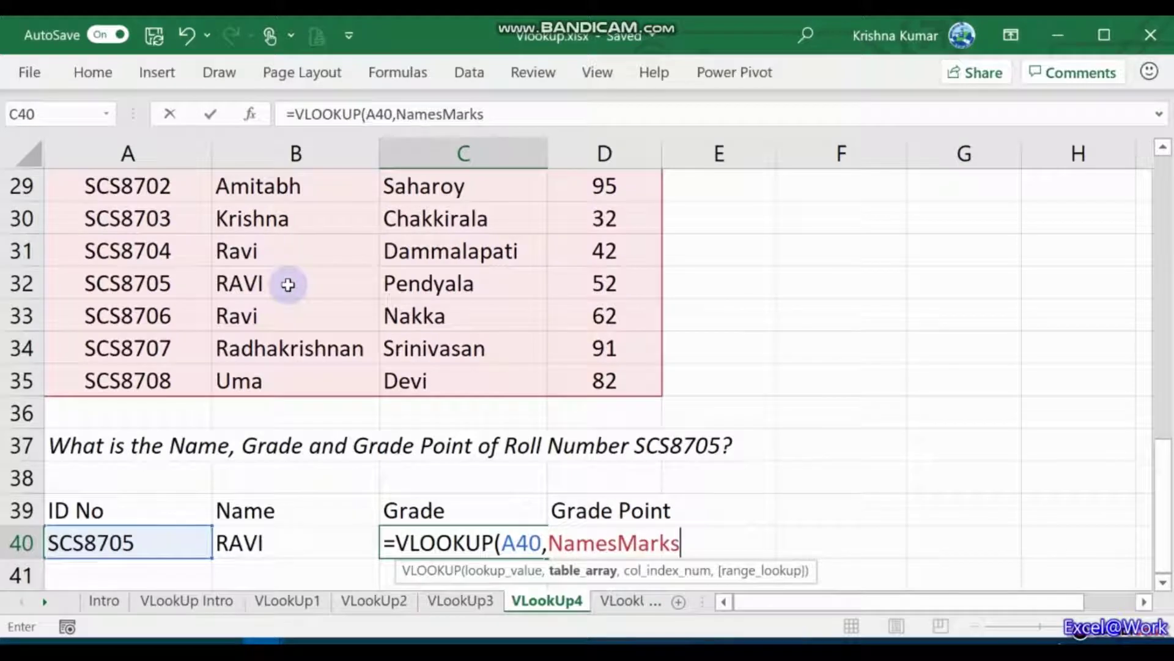
text(,4,)
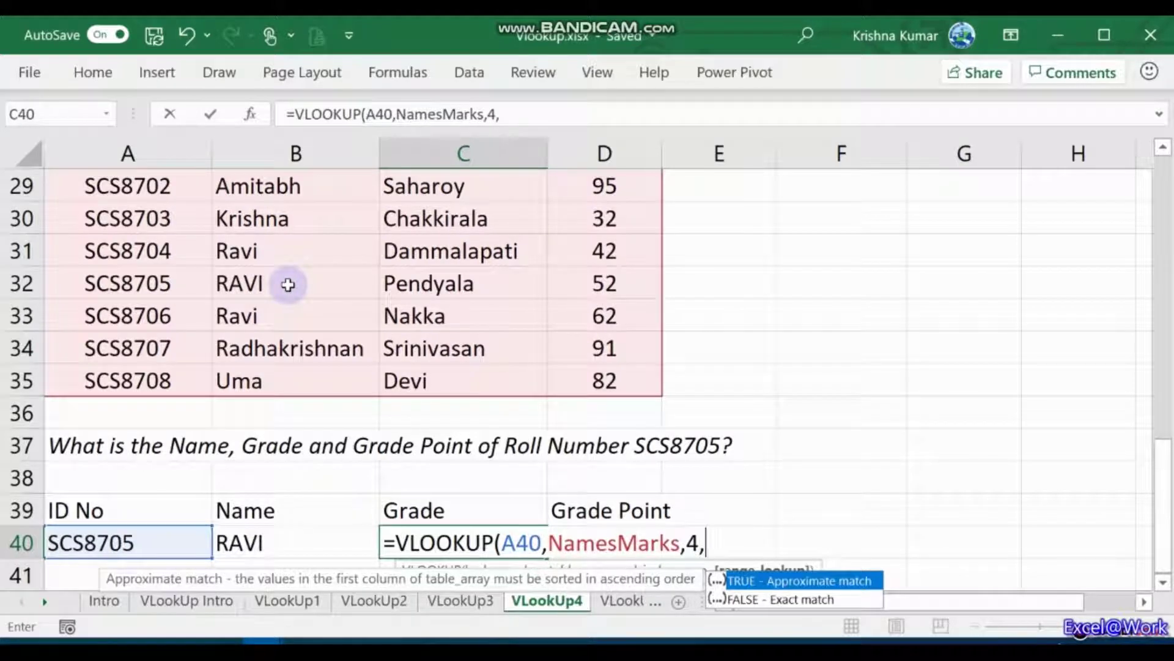
text(1))
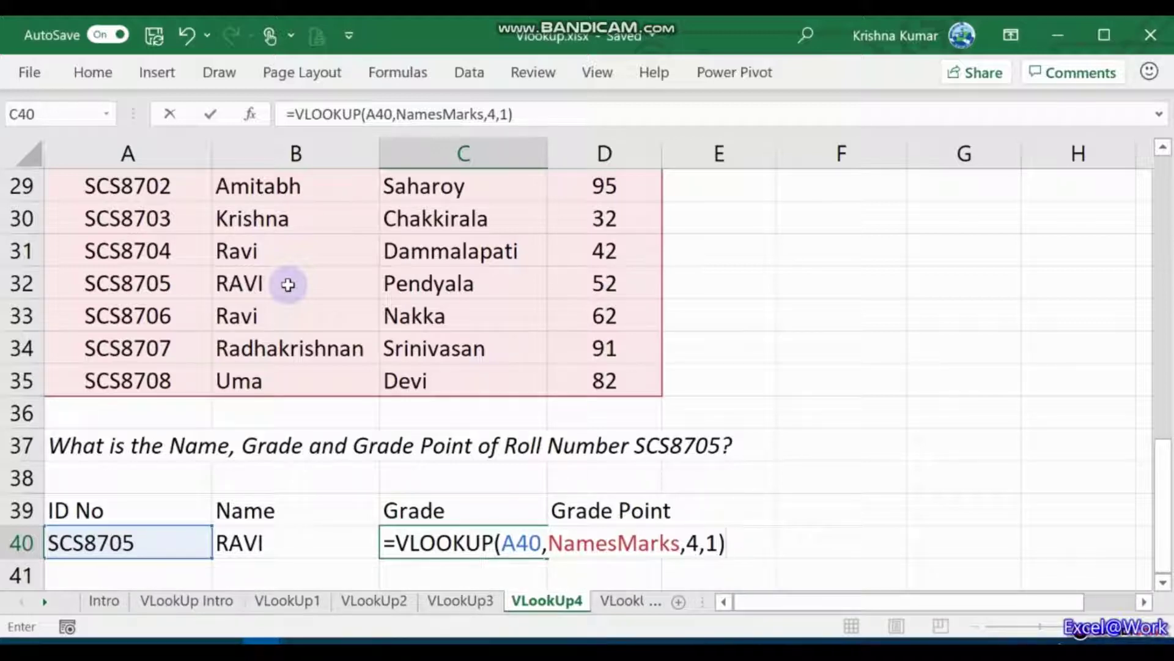
key(ctrl+Return)
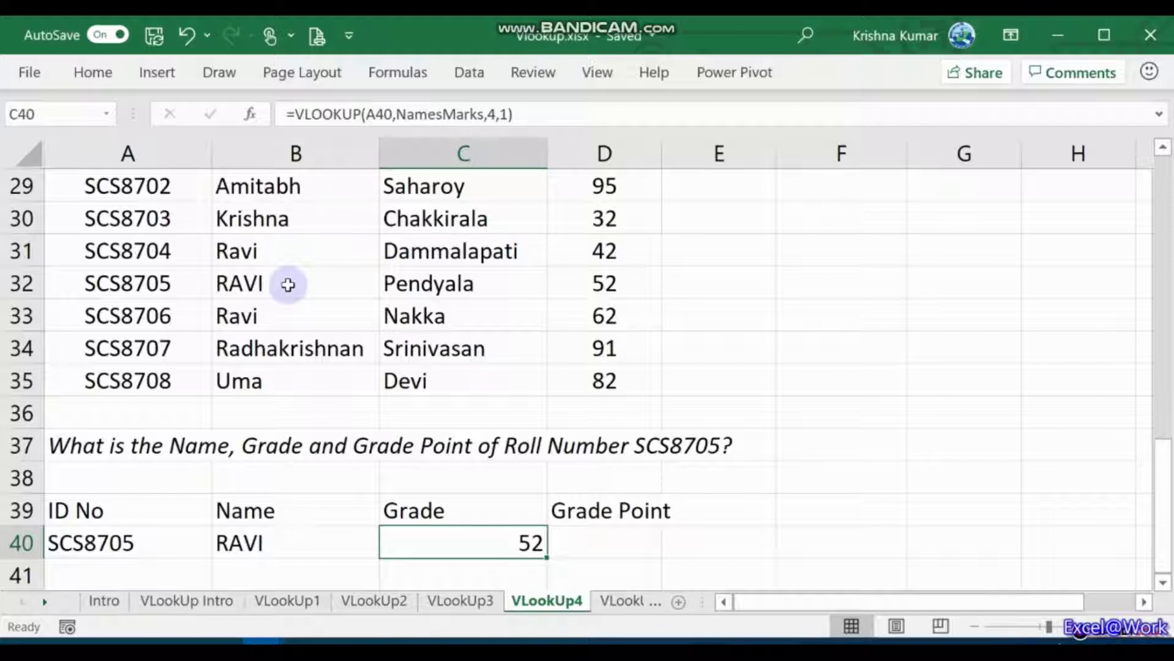
Examine the marks, grades and grade points in the VLookUp table in A16:C24
key(Up)
key(Up)
key(Up)
key(Up)
key(Up)
key(Up)
key(Up)
key(Up)
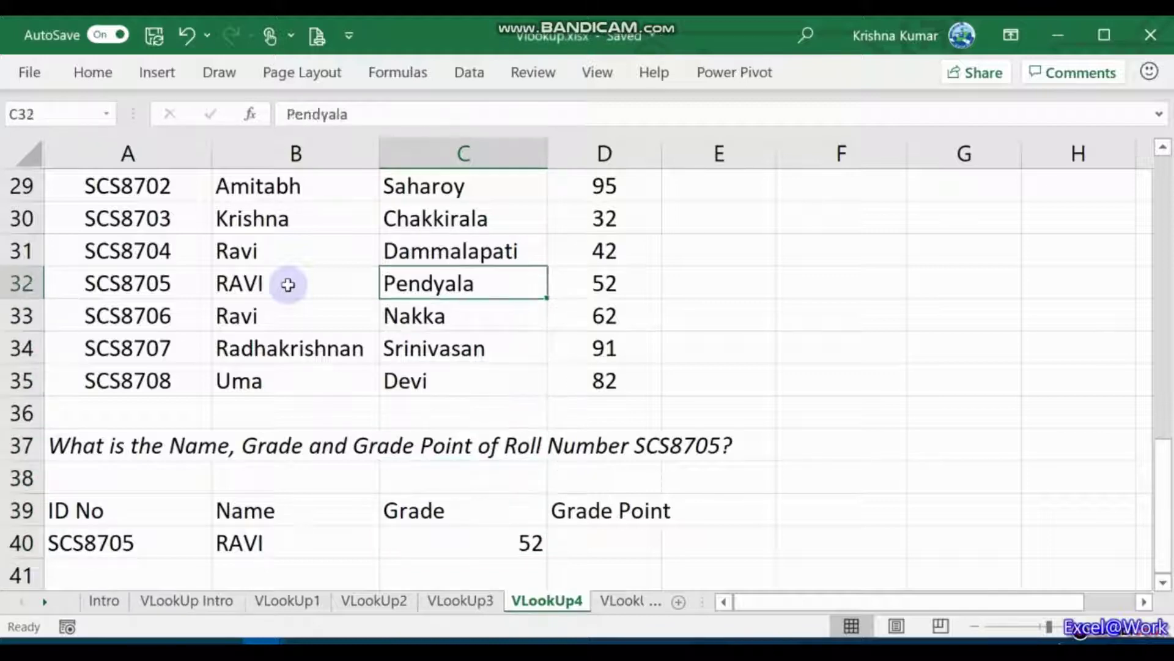
key(Up)
key(Up)
key(Up)
key(Up)
key(Up)
key(Up)
key(Up)
key(Up)
key(Up)
key(Up)
key(Up)
key(Up)
key(Up)
key(Up)
key(Up)
key(Up)
key(Up)
key(Down)
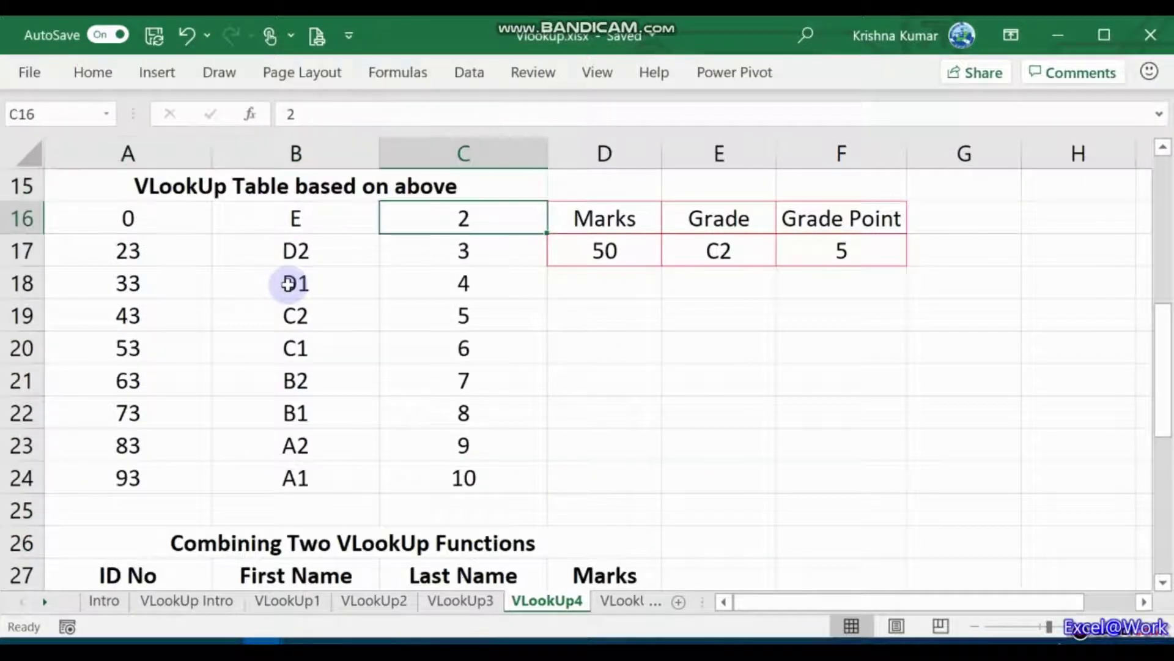
key(Up)
key(Down)
key(Down)
key(Down)
key(Down)
key(Down)
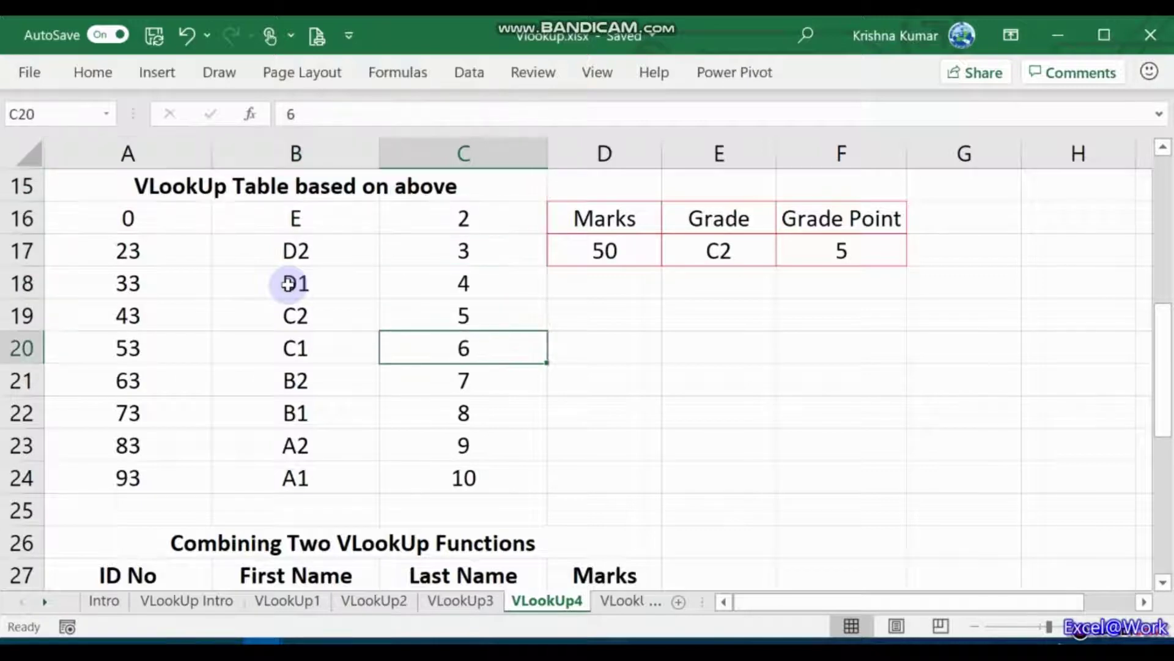
key(Left)
key(Left)
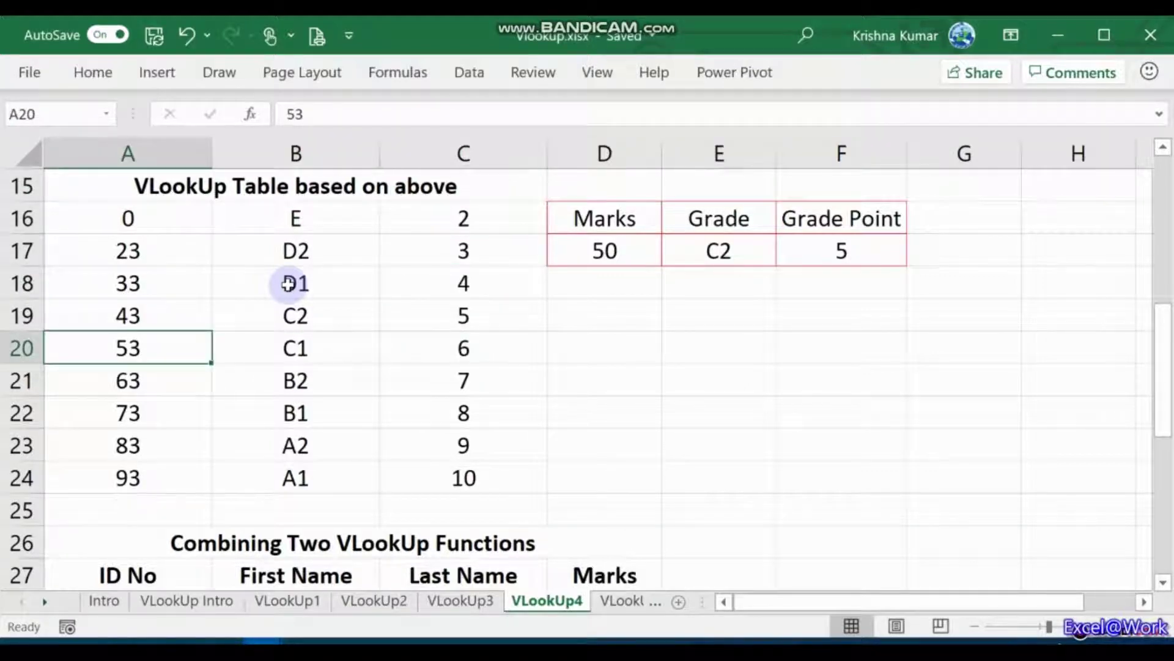
key(Right)
key(Right)
key(Left)
key(Left)
Edit the formula in C40, inserting an outer VLOOKUP function and opening parenthesis before the existing VLOOKUP
key(Down)
key(Down)
key(Down)
key(Down)
key(Down)
key(Down)
key(Down)
key(Down)
key(Down)
key(Down)
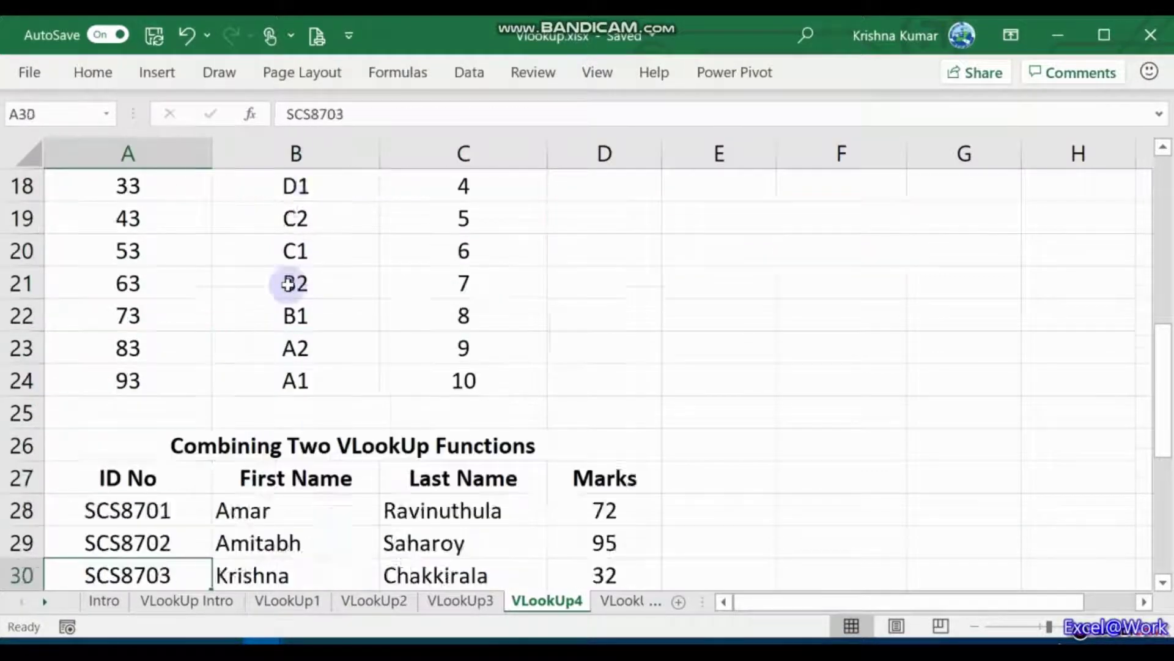
key(Down)
key(Down)
key(Down)
key(Down)
key(Down)
key(Down)
key(Down)
key(Down)
key(Down)
key(Down)
key(Down)
key(Down)
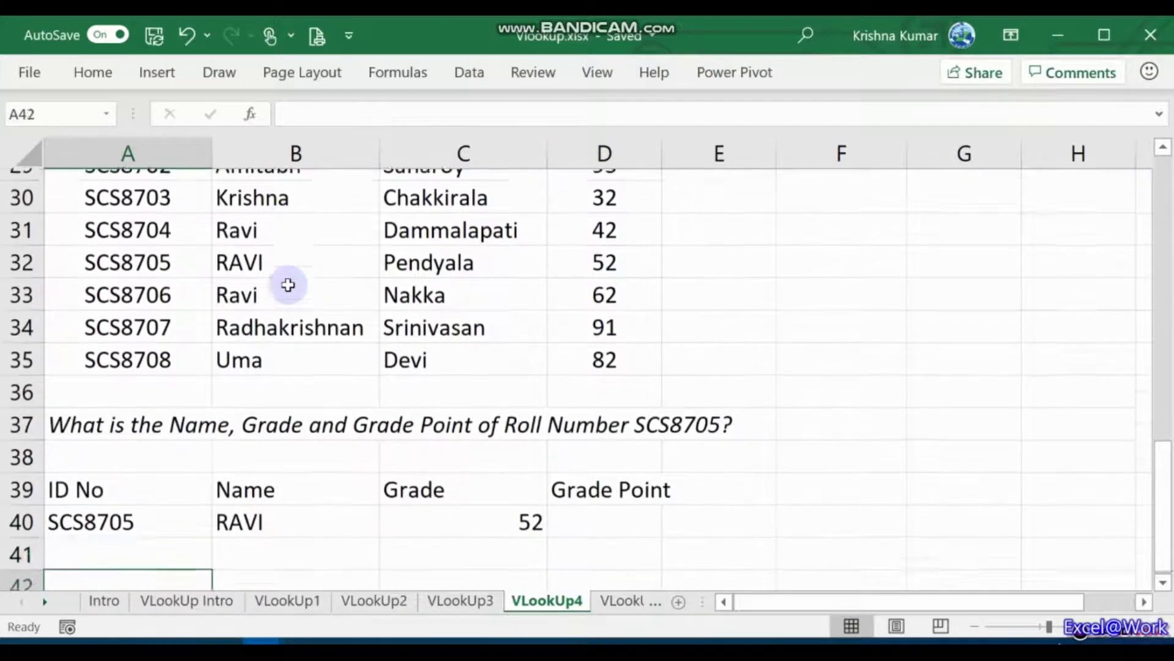
key(Up)
key(Up)
key(Right)
key(Right)
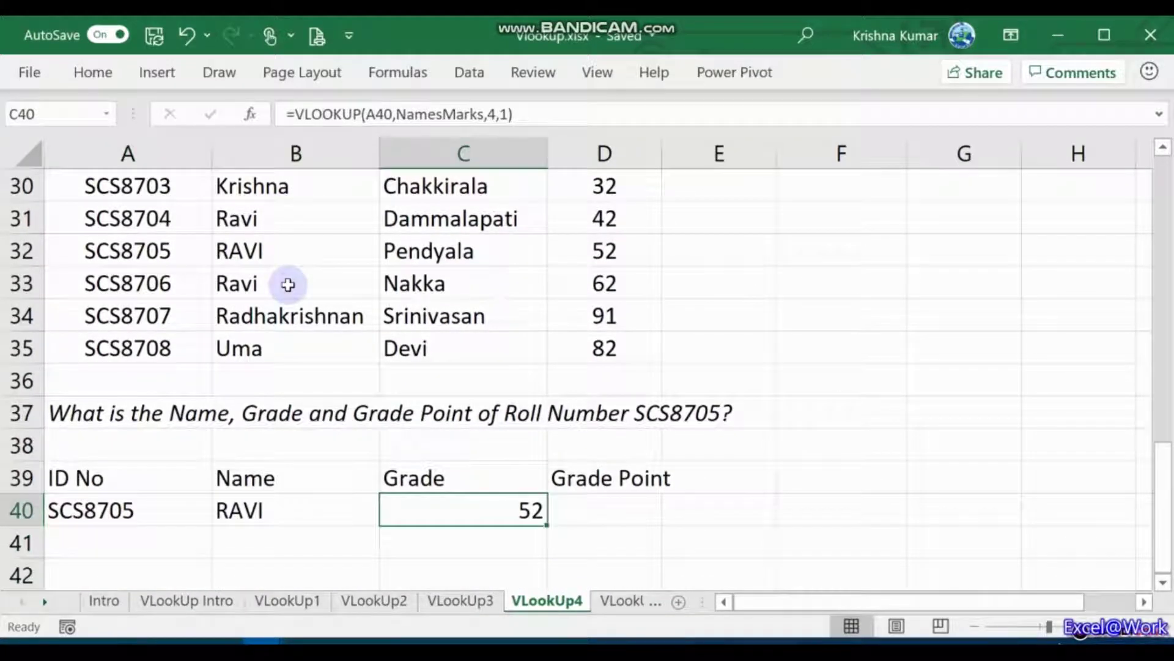
key(F2)
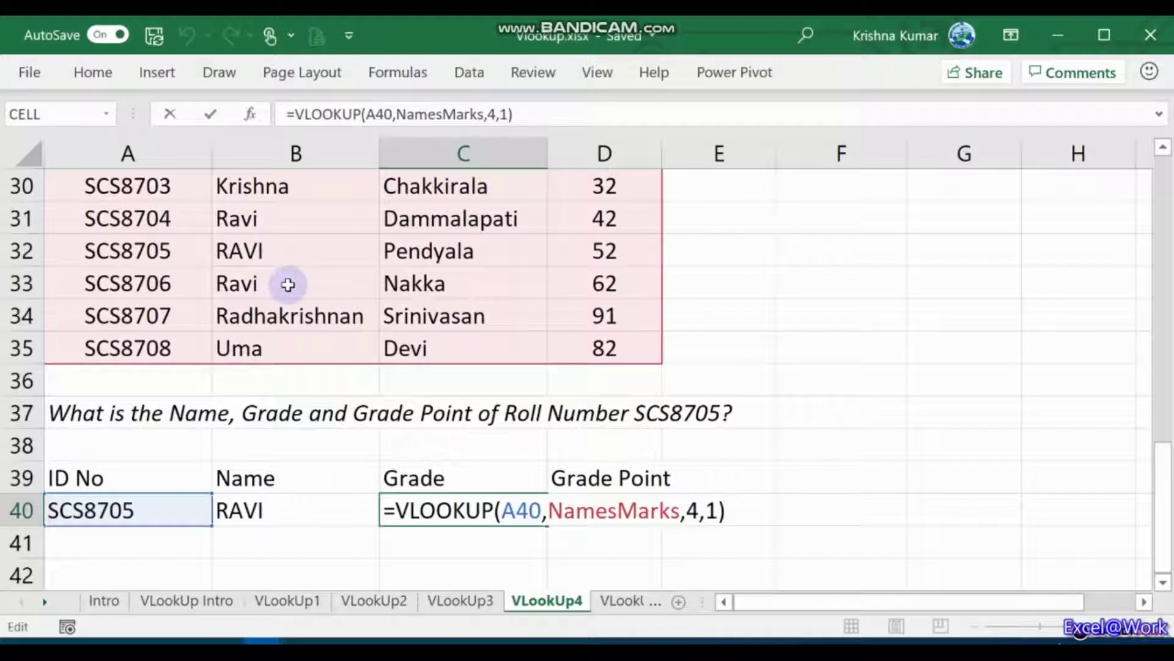
key(Left)
key(Left)
key(Left)
key(Left)
key(Left)
key(Left)
key(Left)
key(Left)
key(Left)
key(Left)
key(Left)
key(Left)
key(Left)
key(Left)
key(Left)
key(Left)
key(Left)
key(Left)
key(Left)
key(Left)
key(Right)
text(VLOOKP)
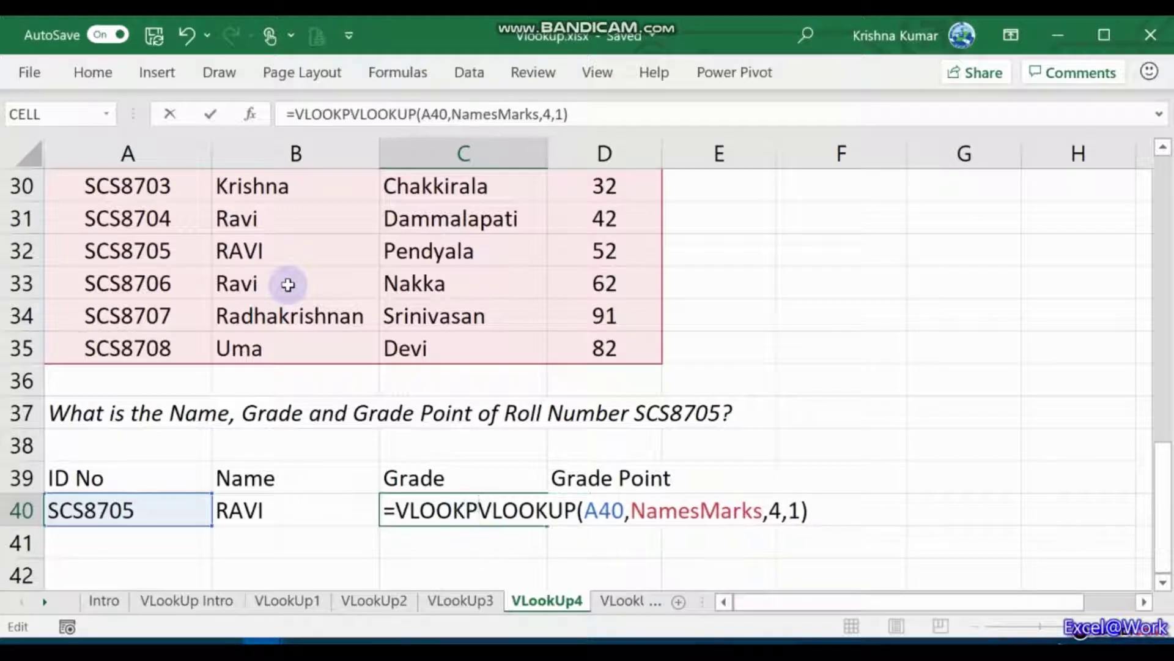
text(U[()
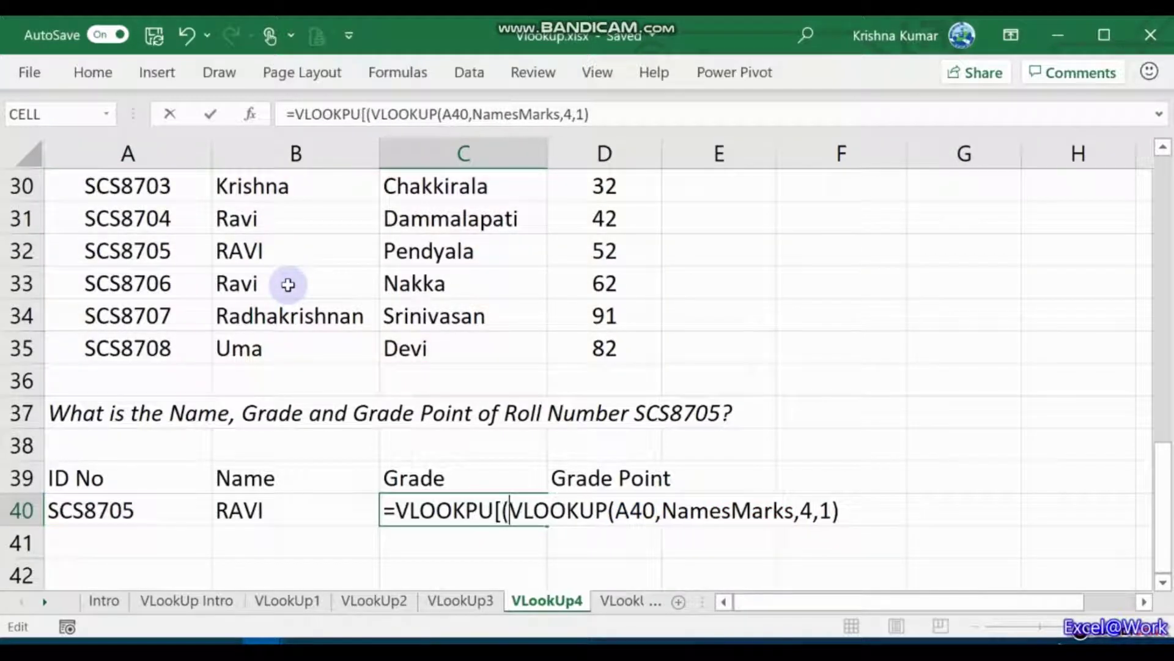
key(BackSpace)
key(BackSpace)
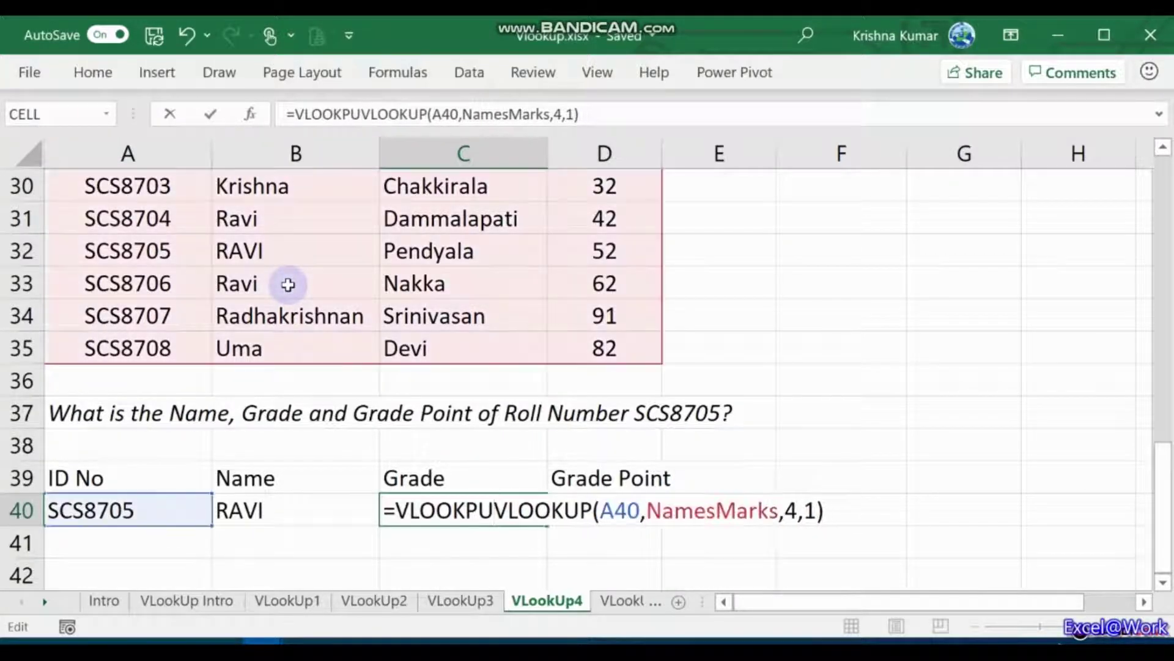
text(()
Complete the outer VLOOKUP in C40 by adding the arguments KVGrade,2,1 and a closing parenthesis after the inner VLOOKUP, and commit the formula
key(Right)
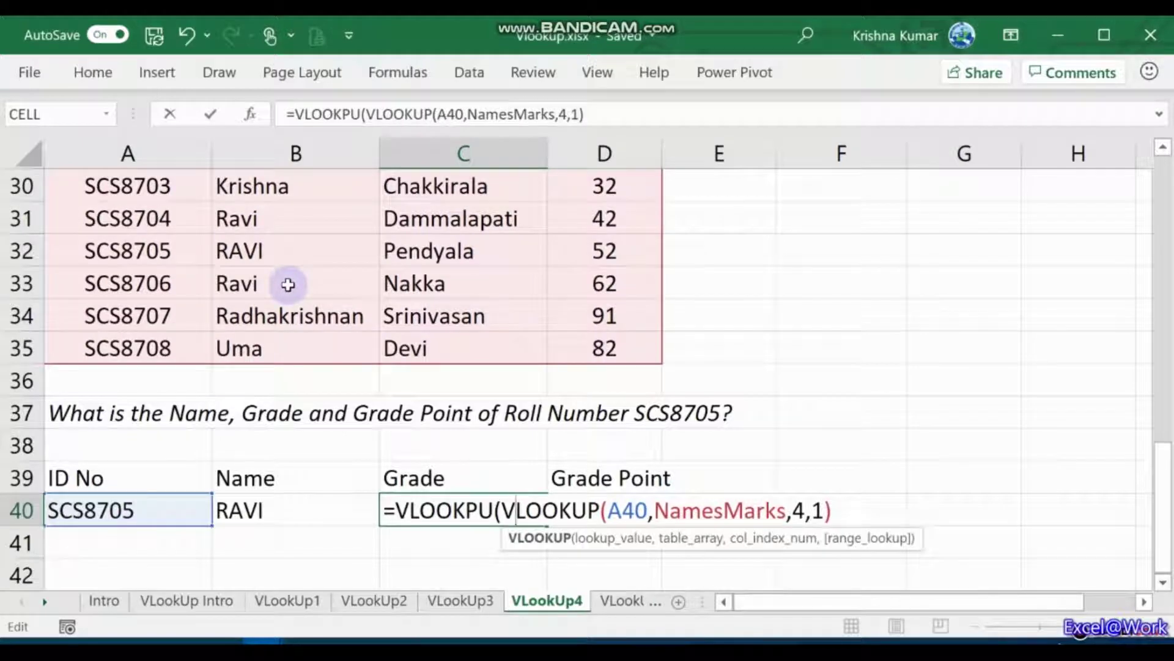
key(Right)
key(Right)
key(Right)
key(Right)
key(Right)
key(Right)
key(Right)
key(Right)
key(Right)
key(Right)
key(Right)
key(Right)
key(Right)
key(Right)
key(Right)
key(Right)
key(Right)
key(Right)
key(Right)
key(Right)
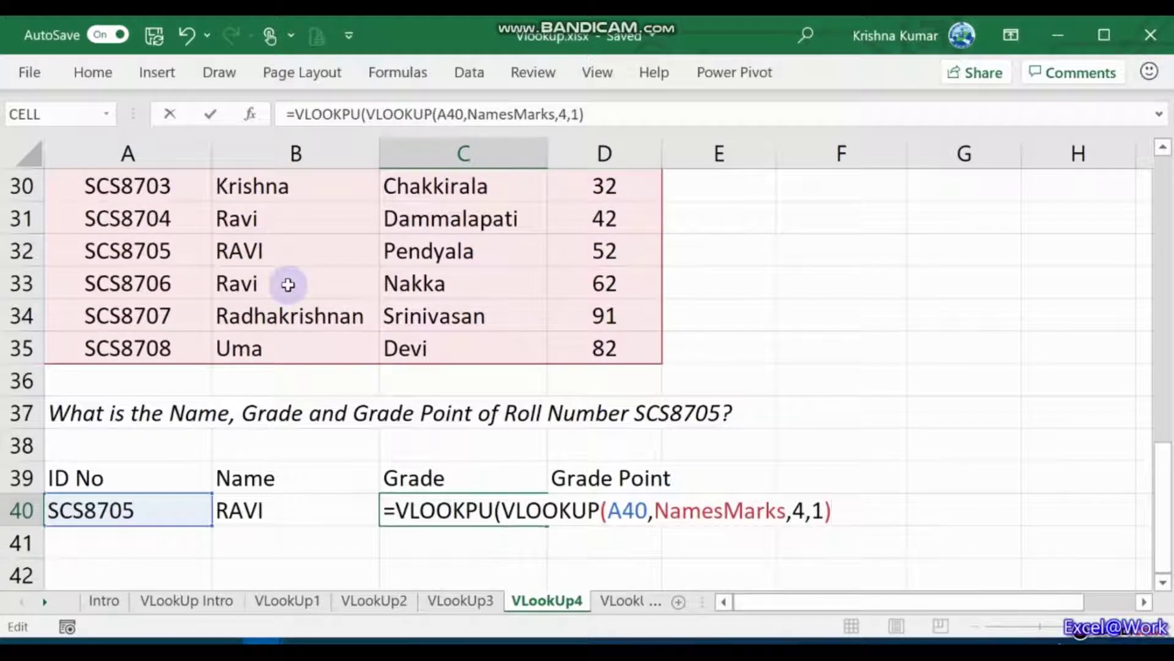
text(,)
key(Home)
key(End)
text(K)
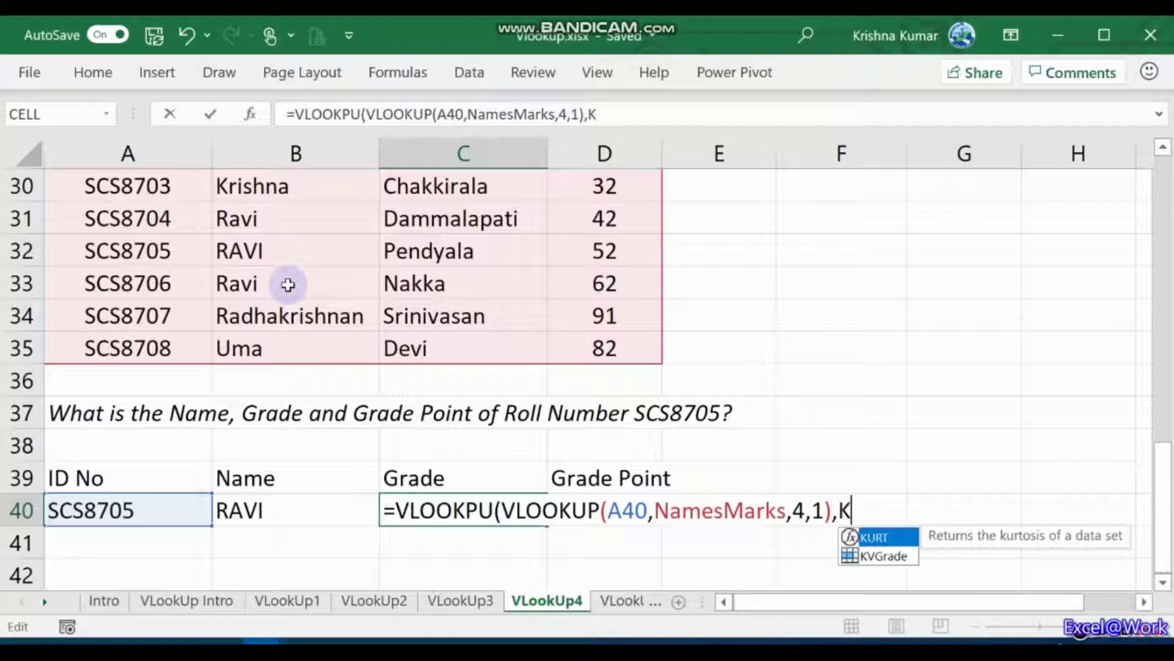
text(VGrade)
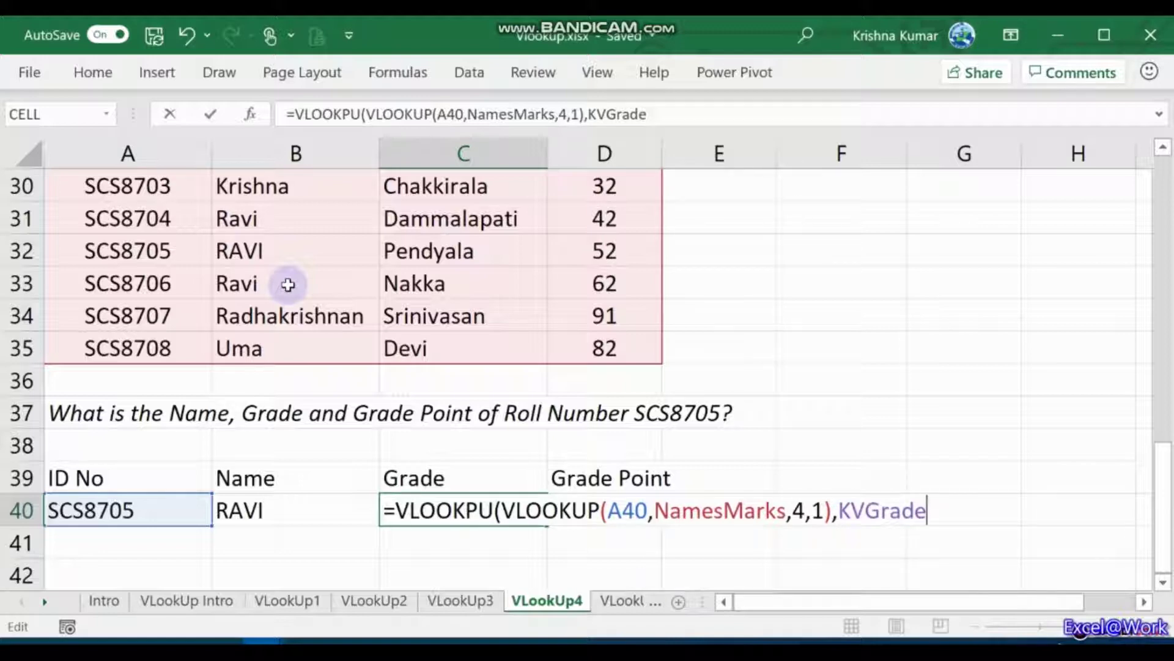
text(,2,1))
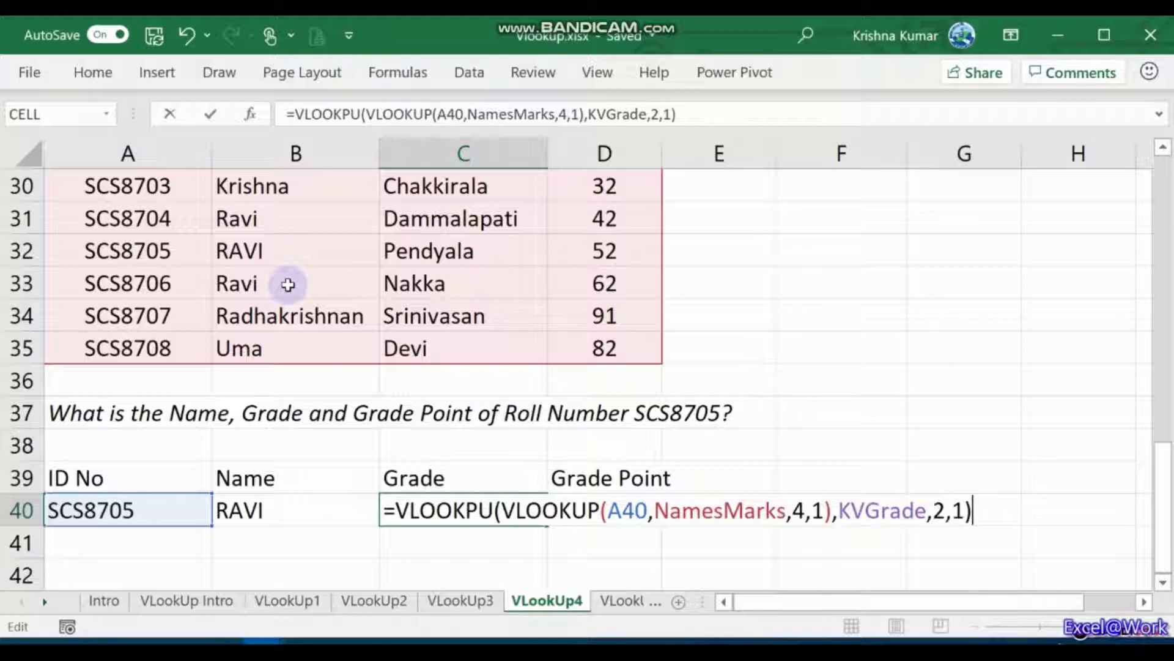
key(Return)
Correct the misspelled outer function name in C40 so the formula reads =VLOOKUP(VLOOKUP(A40,NamesMarks,4,1),KVGrade,2,1)
key(Up)
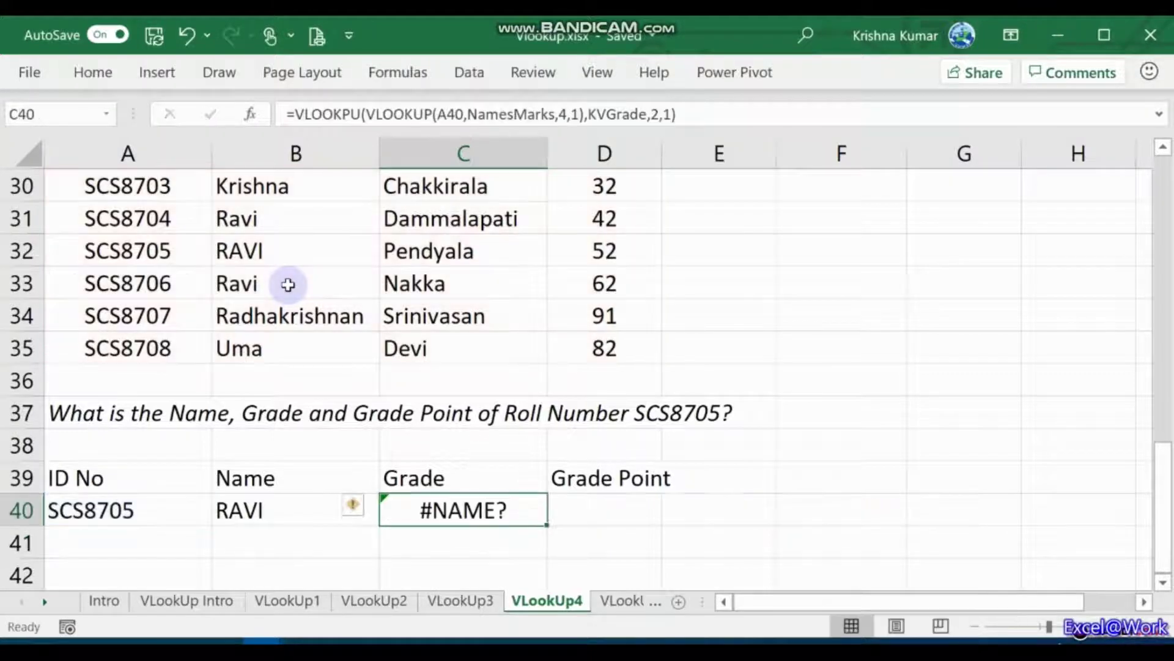
key(F2)
key(Home)
key(Right)
key(Right)
key(Right)
key(Right)
key(Right)
key(Right)
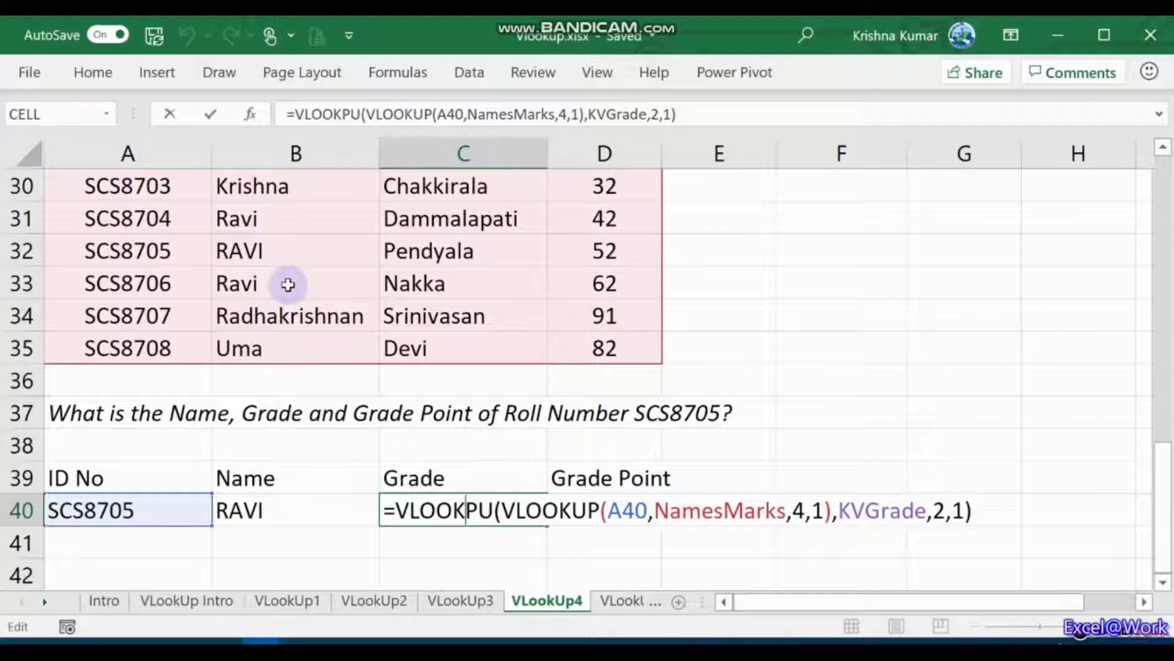
text(U)
key(Right)
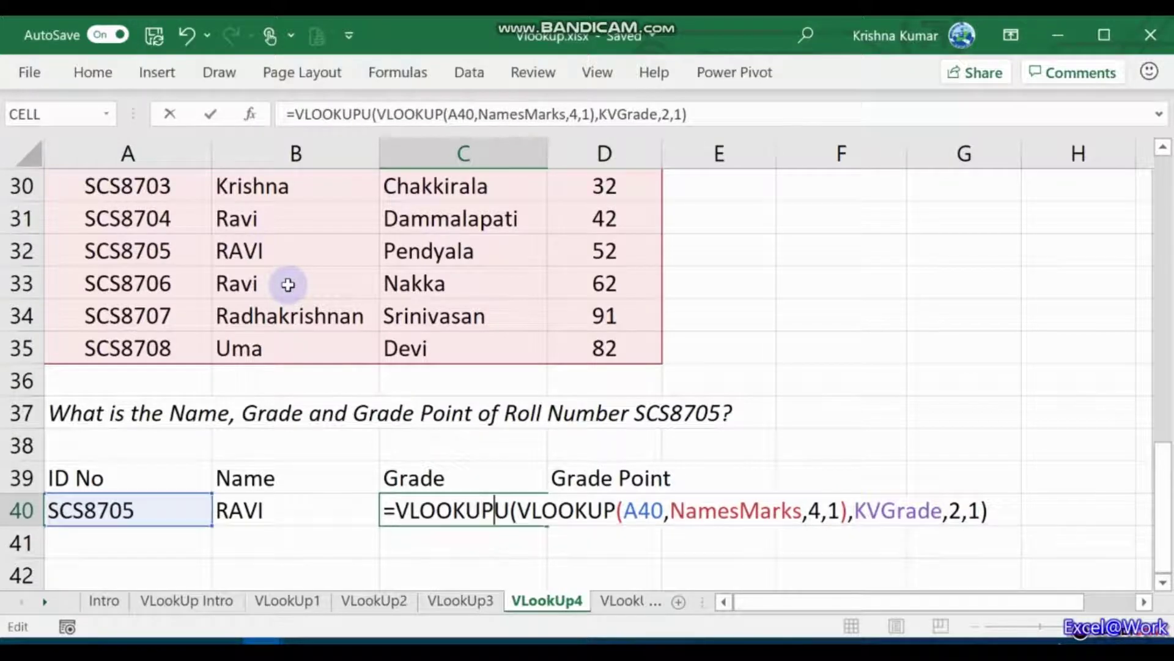
key(Delete)
key(Return)
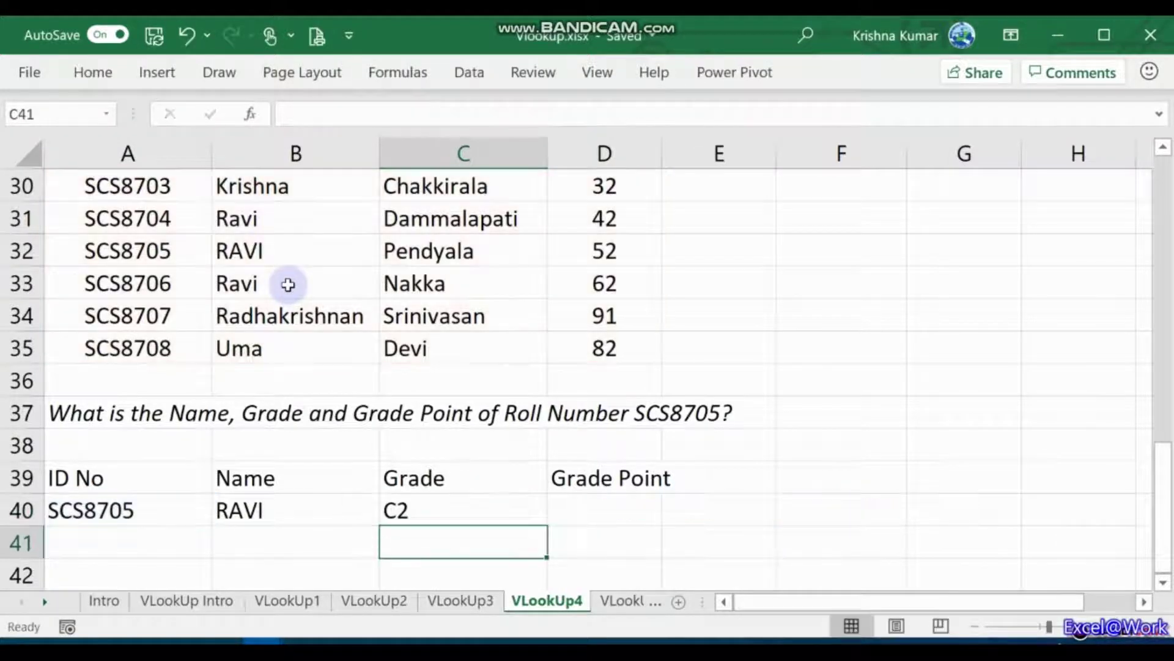
Reopen the nested formula in C40 and trace it back to the outer VLOOKUP's lookup value argument
key(Up)
key(F2)
key(Left)
key(Left)
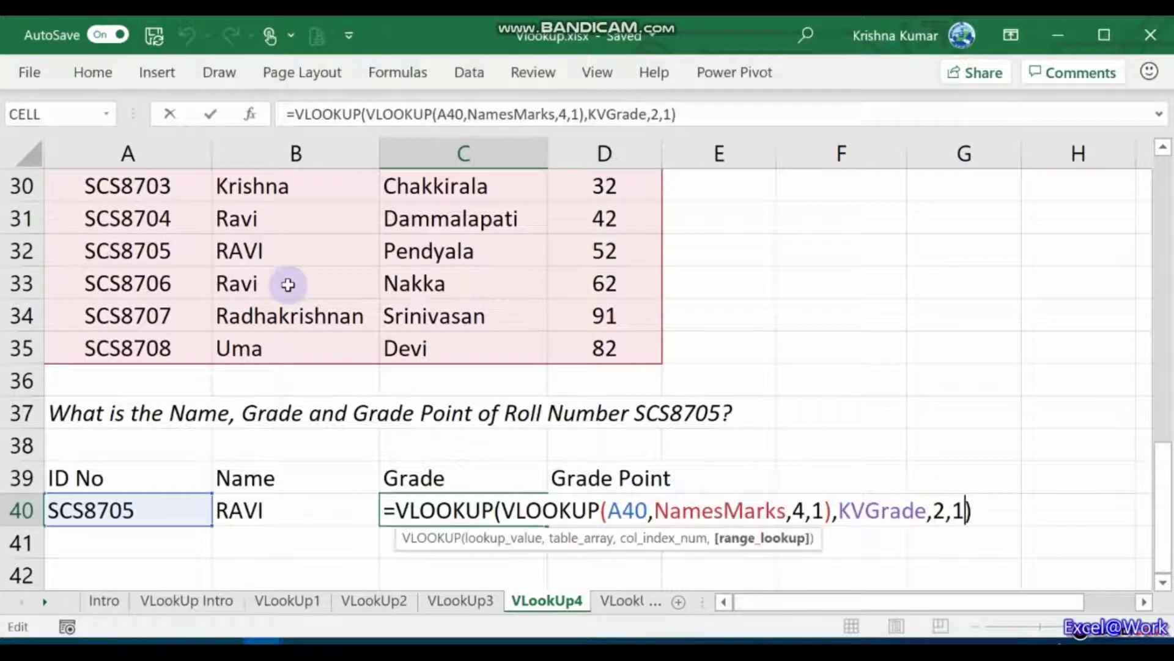
key(Left)
key(Left)
key(Left)
key(Left)
key(Left)
key(Left)
key(Left)
key(Left)
key(Left)
key(Left)
key(Left)
key(Left)
key(Left)
key(Left)
key(Left)
key(Left)
key(Left)
key(Left)
key(Left)
key(Left)
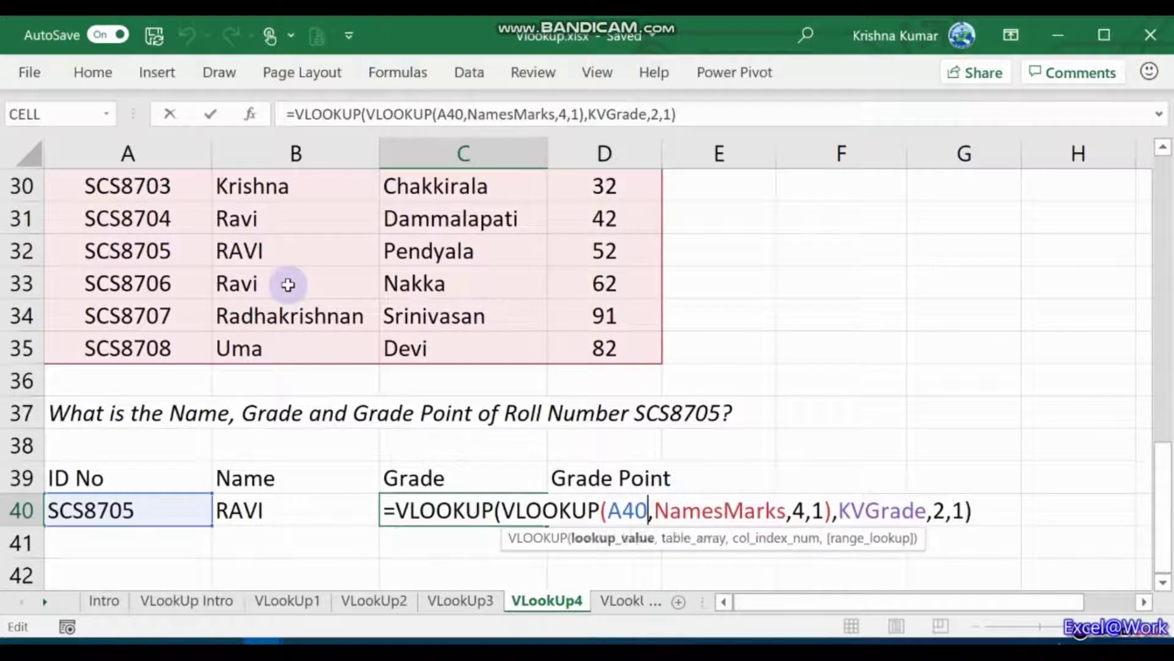
key(Left)
key(Left)
key(Left)
key(Left)
key(Left)
key(Left)
key(Left)
key(Left)
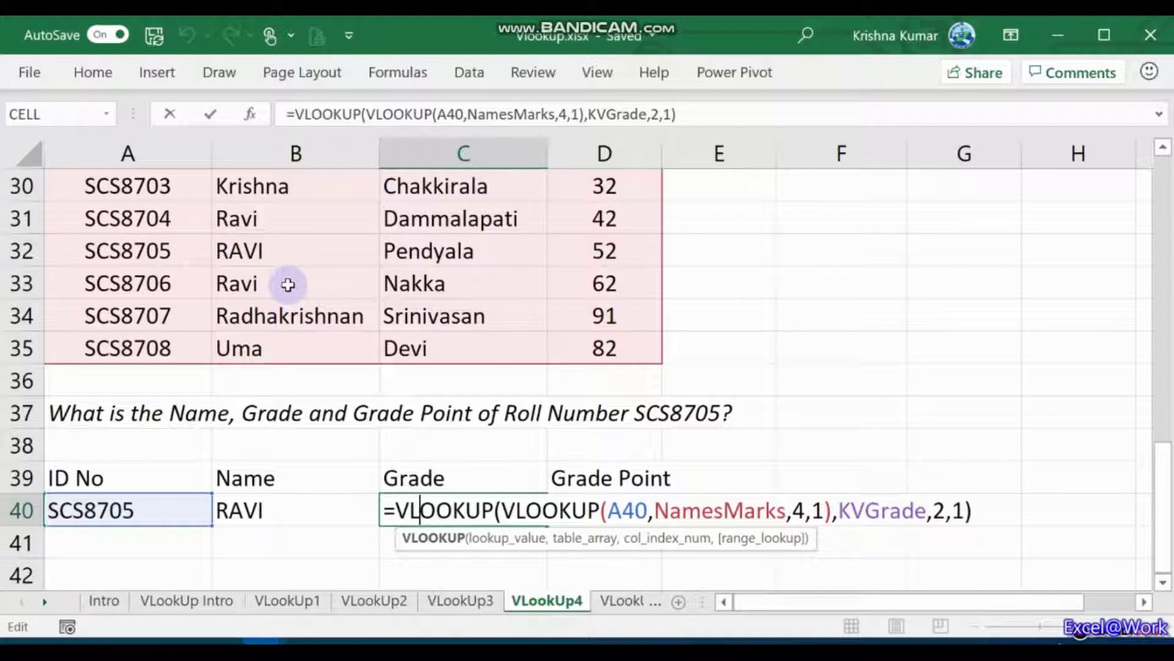
key(Right)
key(Right)
key(Right)
key(Right)
key(Right)
key(Right)
key(Right)
key(Right)
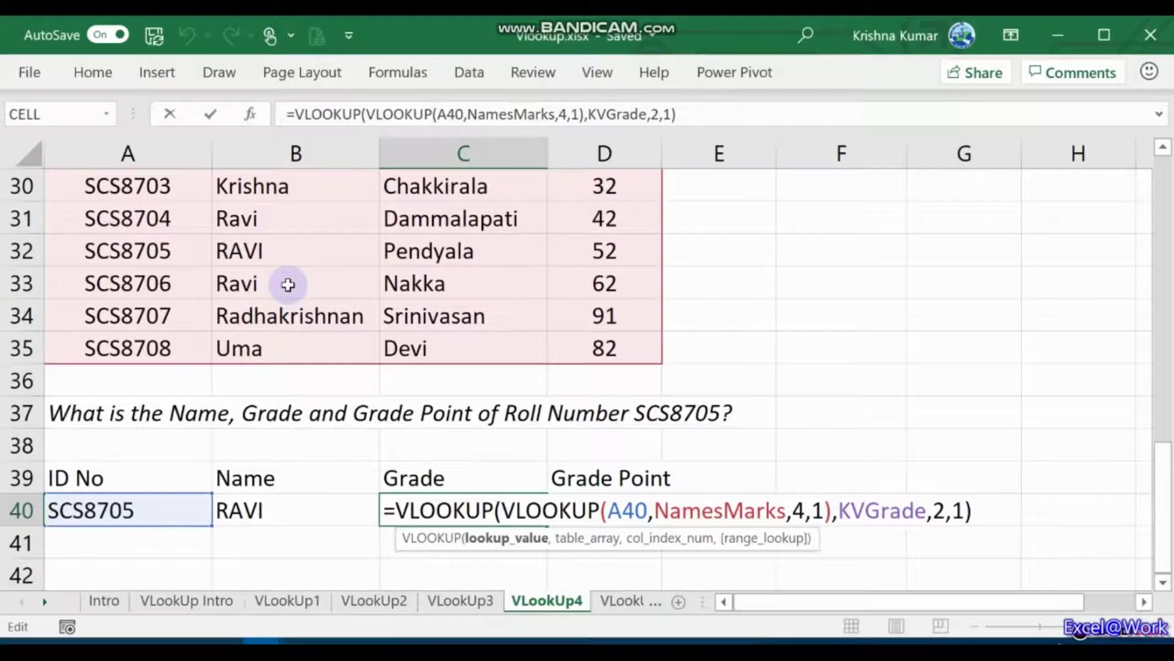
Highlight the inner VLOOKUP(A40,NamesMarks,4,1) in C40 to examine it as the lookup value of the outer function
key(Right)
key(Right)
key(Right)
key(Right)
key(Right)
key(Right)
key(Right)
key(Right)
key(Right)
key(Right)
key(Right)
key(Right)
key(Right)
key(Right)
key(Right)
key(Right)
key(Right)
key(Right)
key(Right)
key(Right)
key(Right)
key(Right)
key(shift+Left)
key(shift+Left)
key(shift+Left)
key(shift+Left)
key(shift+Left)
key(shift+Left)
key(shift+Left)
key(shift+Left)
key(shift+Left)
key(shift+Left)
key(shift+Left)
key(shift+Left)
key(shift+Left)
key(shift+Left)
key(shift+Left)
key(shift+Left)
key(shift+Left)
key(shift+Left)
key(shift+Left)
key(shift+Left)
key(shift+Left)
key(shift+Left)
key(shift+Left)
key(shift+Left)
key(shift+Left)
key(shift+Left)
key(shift+Left)
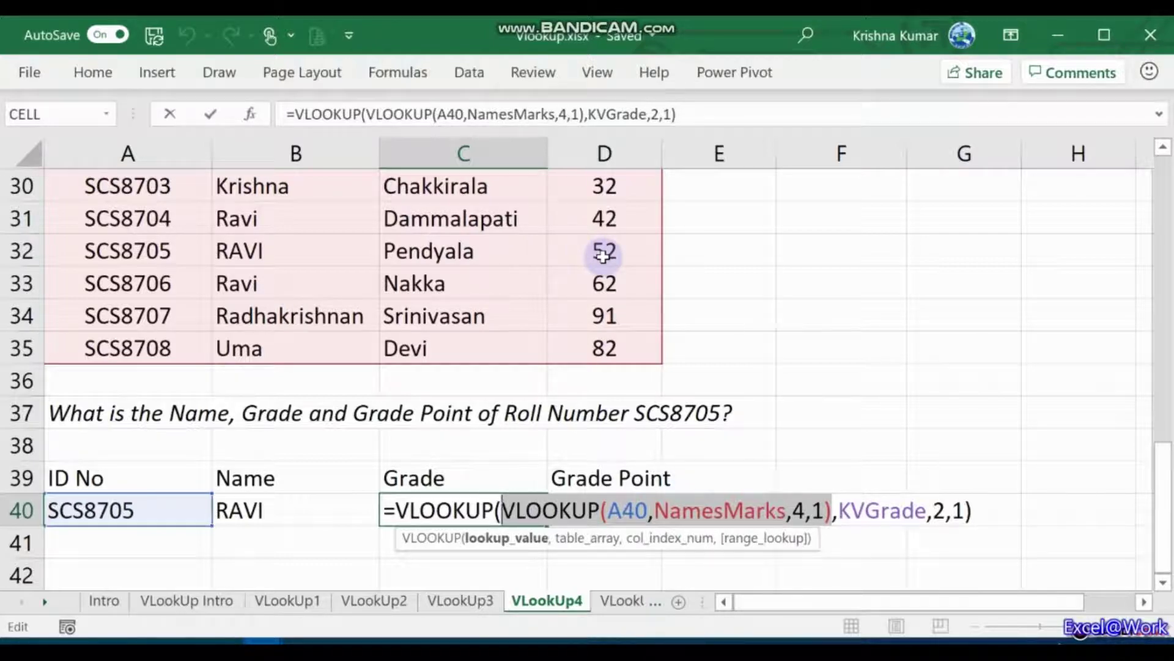
Examine the outer function name and the inner VLOOKUP's arguments one by one in the C40 formula
key(Left)
key(Left)
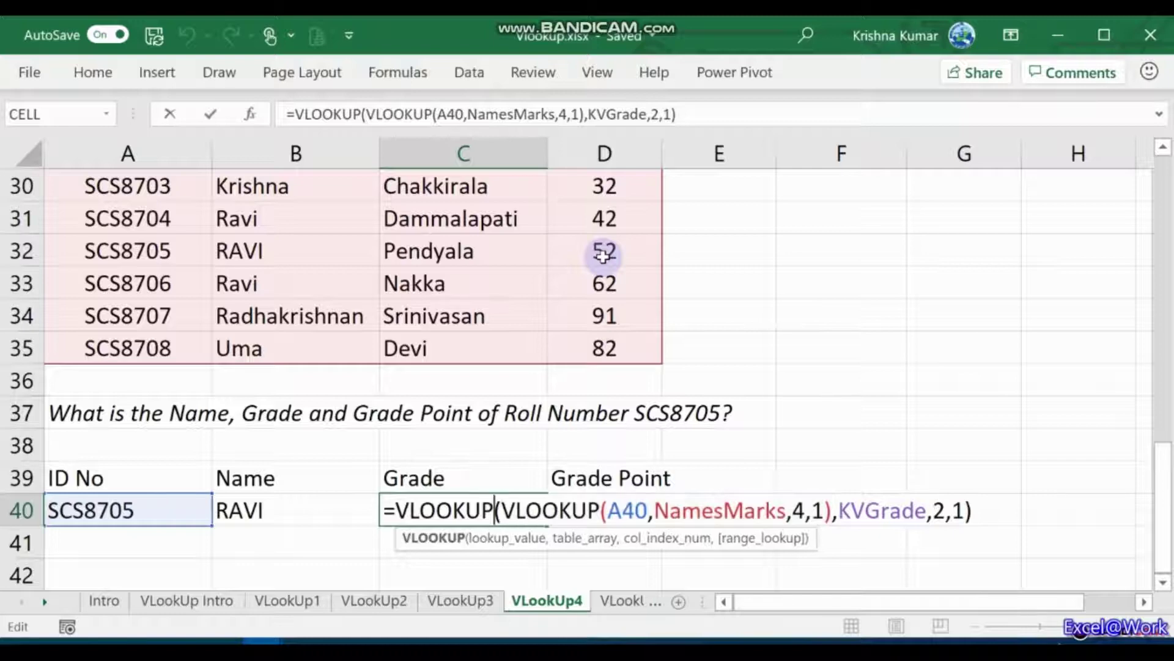
key(Left)
key(Left)
key(Left)
key(Left)
key(Left)
key(Right)
key(Right)
key(Right)
key(Right)
key(Right)
key(Right)
key(Right)
key(Right)
key(Right)
key(Right)
key(Right)
key(Right)
key(Right)
key(Right)
key(Right)
key(Right)
key(Right)
key(Right)
key(Right)
key(Right)
key(Right)
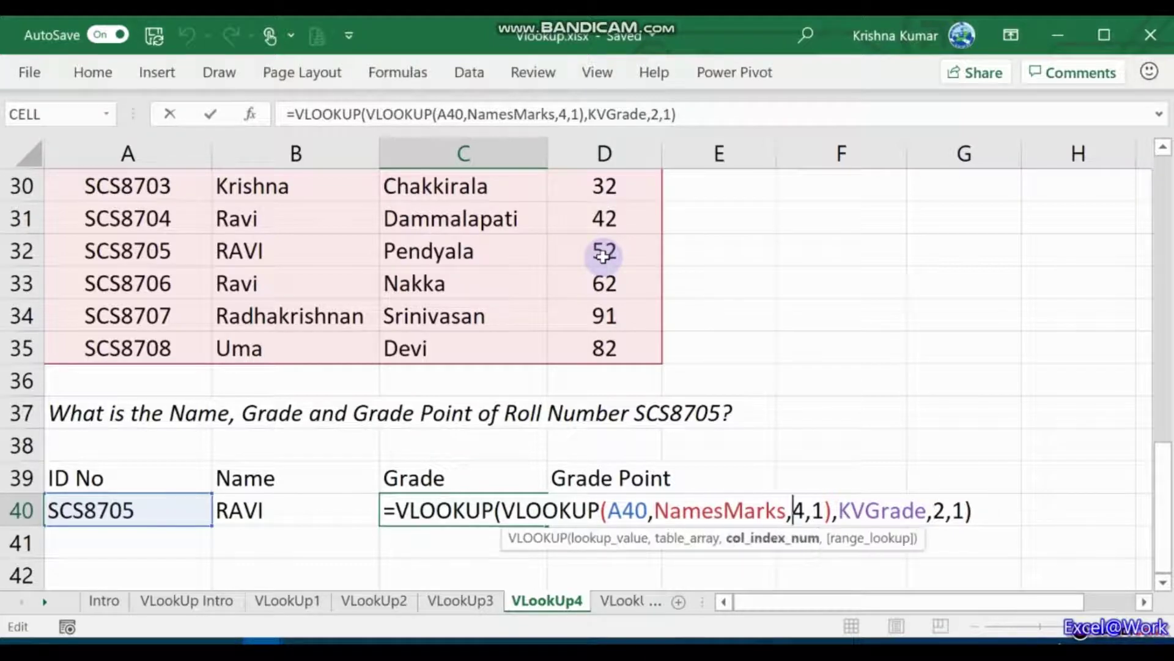
key(Right)
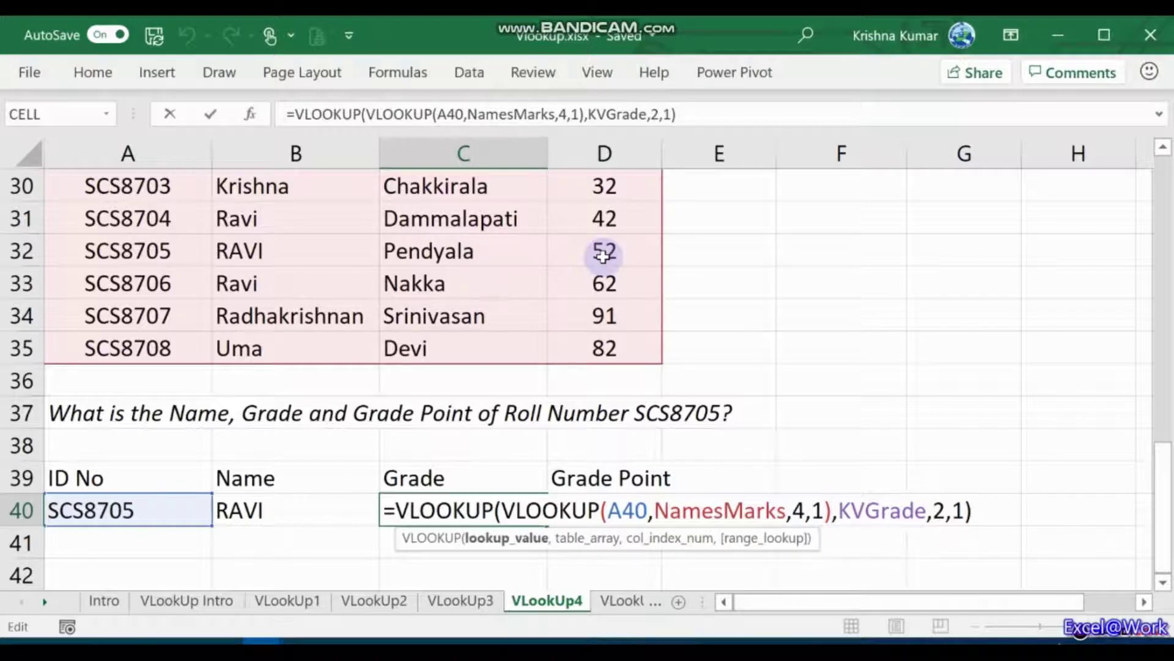
Examine the outer VLOOKUP's table array, column index and range lookup arguments in the C40 formula
key(Right)
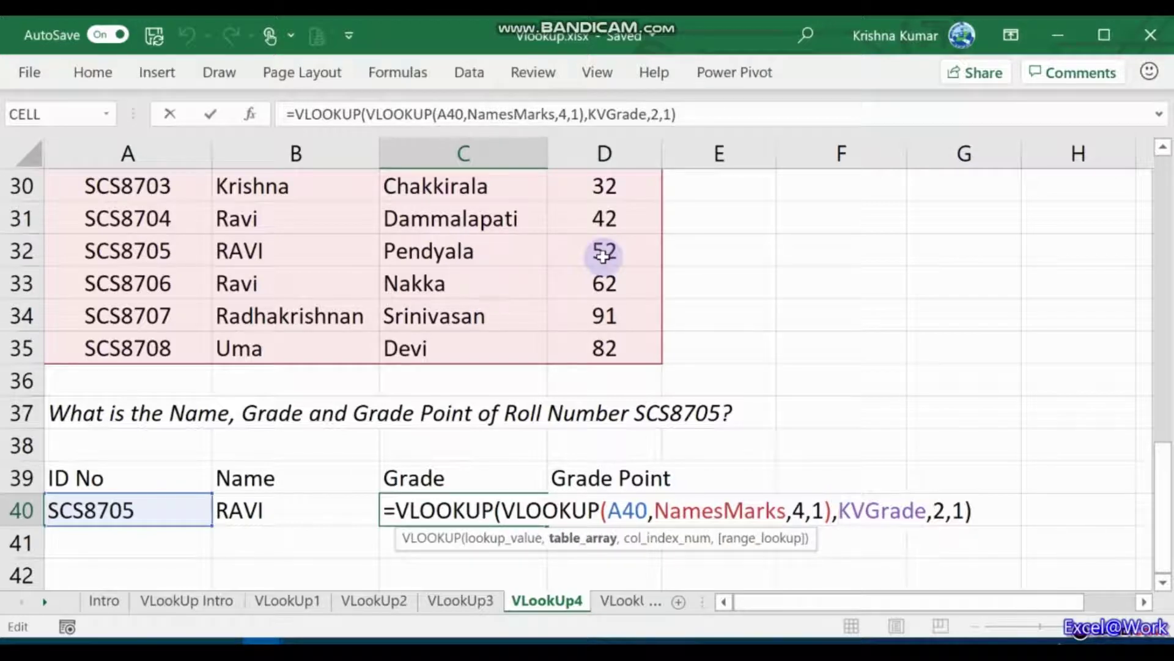
key(Right)
key(Right)
key(Right)
key(Right)
key(Right)
key(Right)
key(Right)
key(Right)
key(Right)
key(Right)
key(Right)
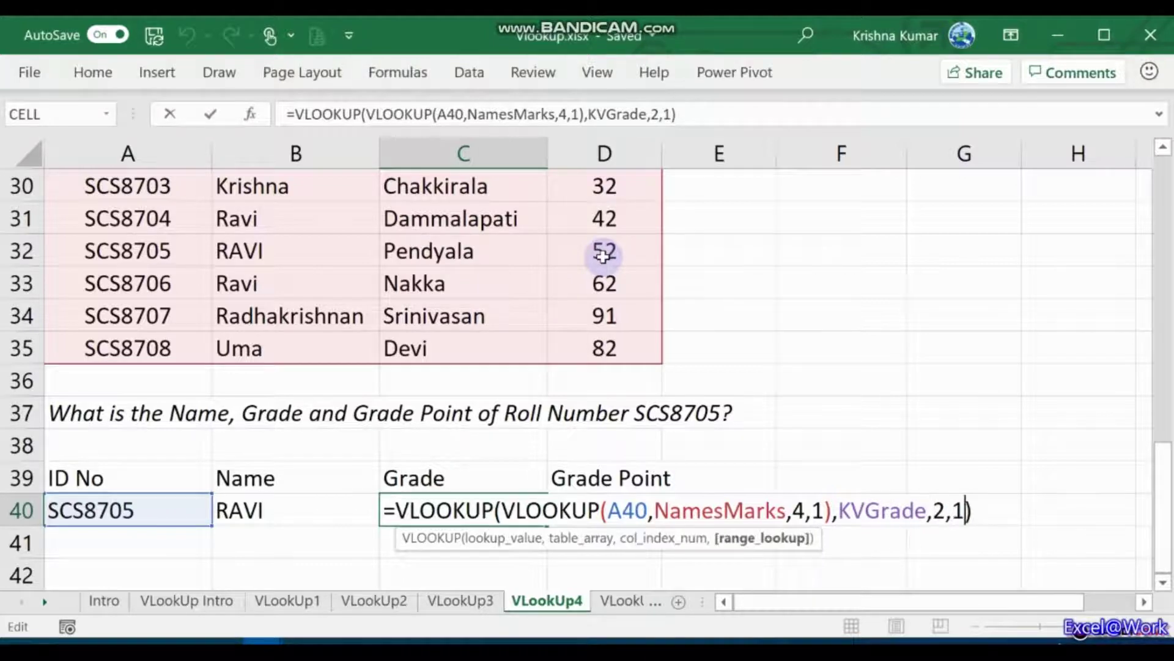
key(ctrl+Return)
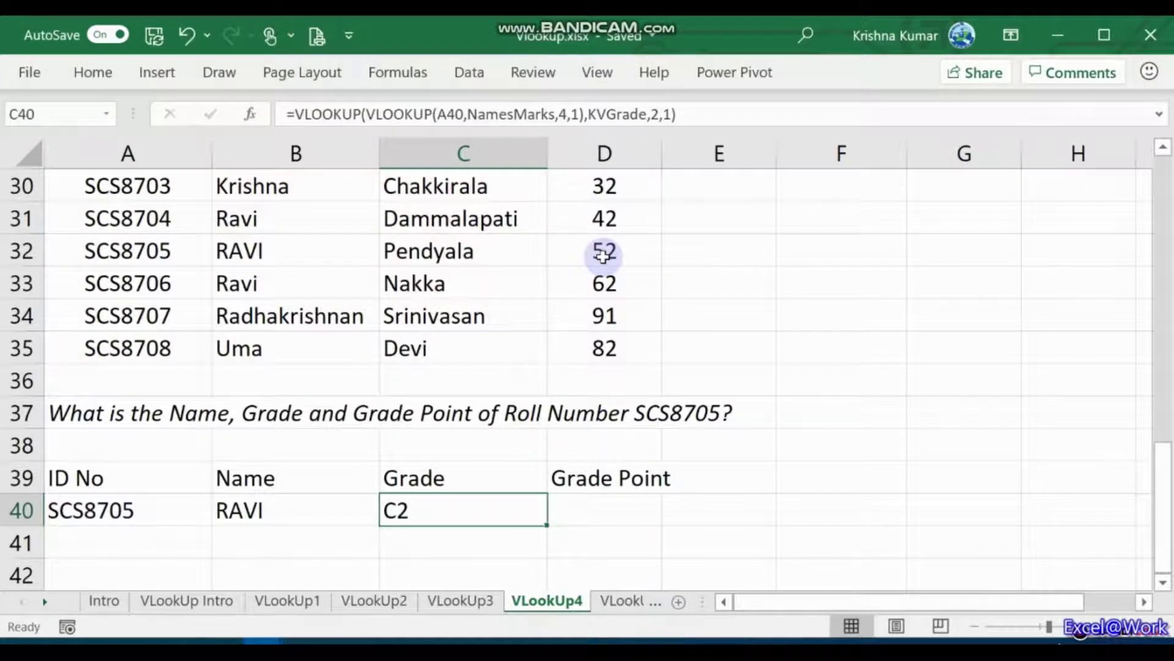
Make the A40 reference in the C40 formula absolute, giving =VLOOKUP(VLOOKUP($A$40,NamesMarks,4,1),KVGrade,2,1)
key(F2)
key(Left)
key(Left)
key(Left)
key(Left)
key(Left)
key(Left)
key(Left)
key(Left)
key(Left)
key(Left)
key(Left)
key(Left)
key(Left)
key(Left)
key(Left)
key(Left)
key(Left)
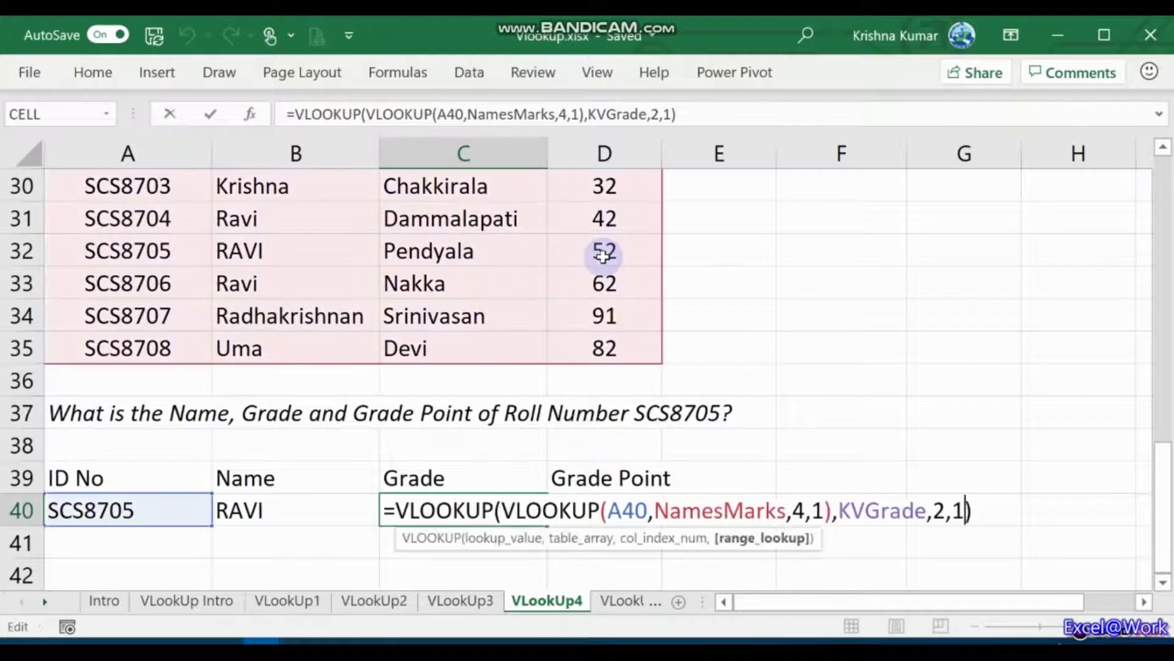
key(Left)
key(Left)
key(Left)
key(Left)
key(Left)
key(Left)
key(Left)
key(Left)
key(Left)
key(Left)
key(Left)
key(Left)
key(Left)
key(Left)
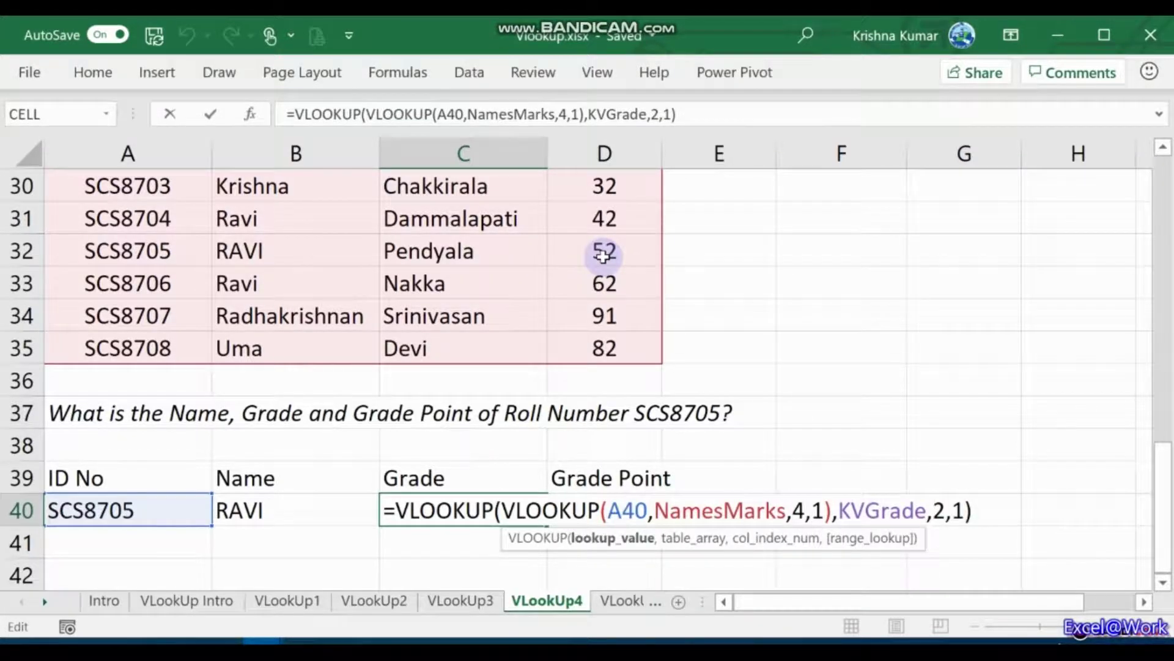
key(F4)
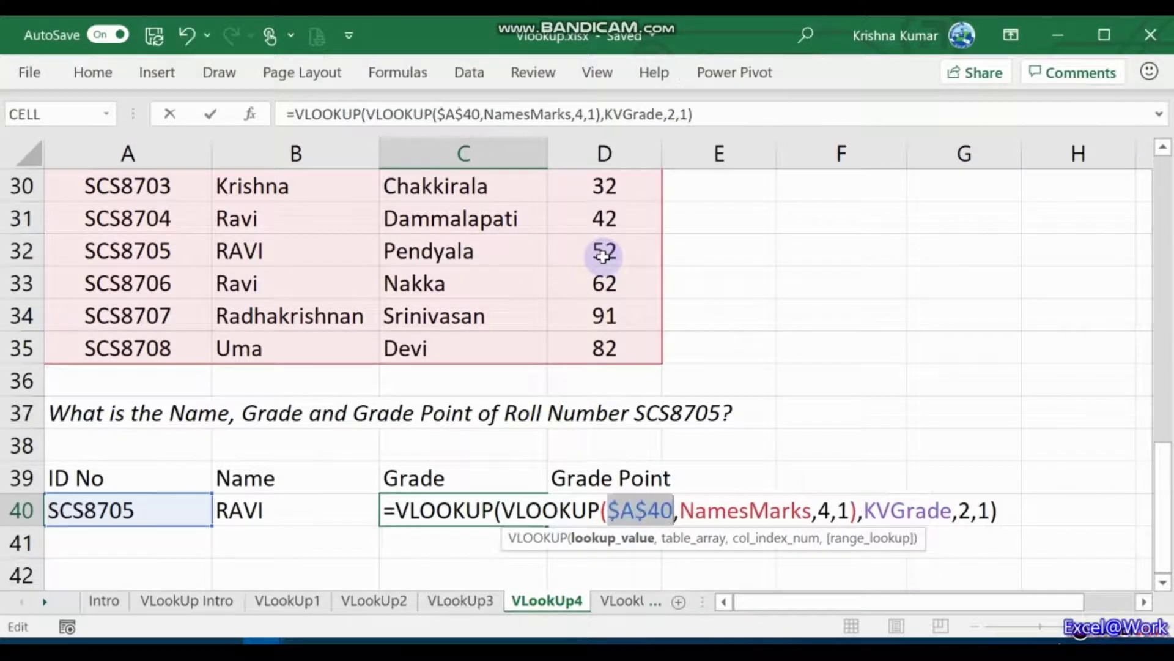
key(Return)
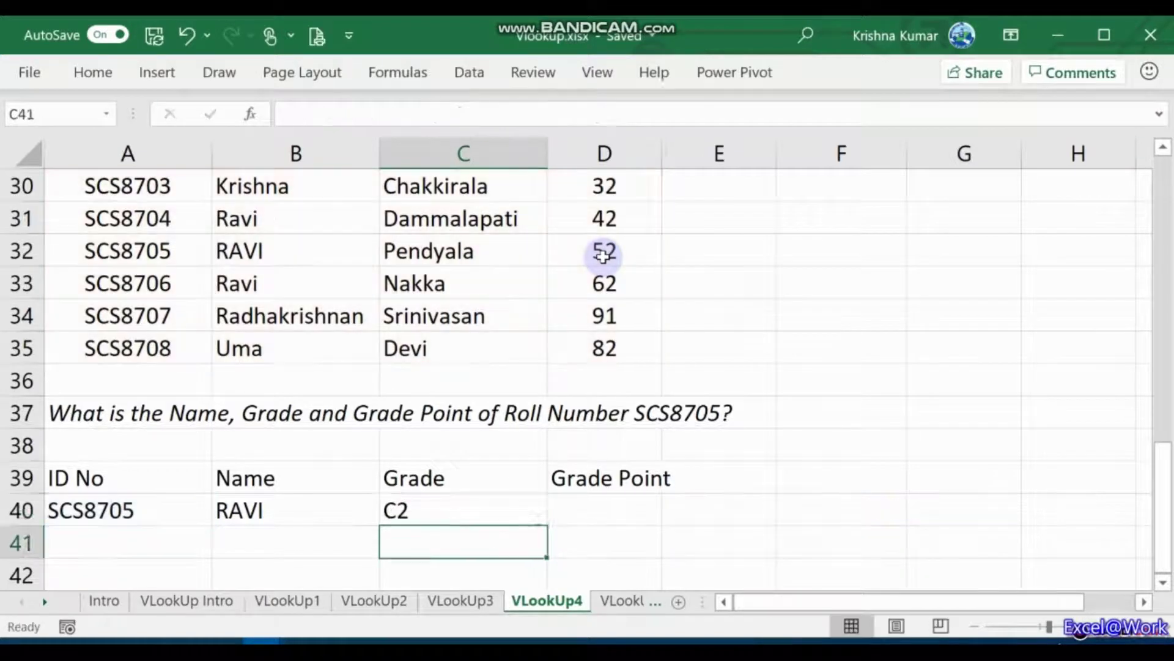
Copy the Grade formula from C40 into the Grade Point cell D40
key(Up)
key(ctrl+c)
key(Right)
key(ctrl+v)
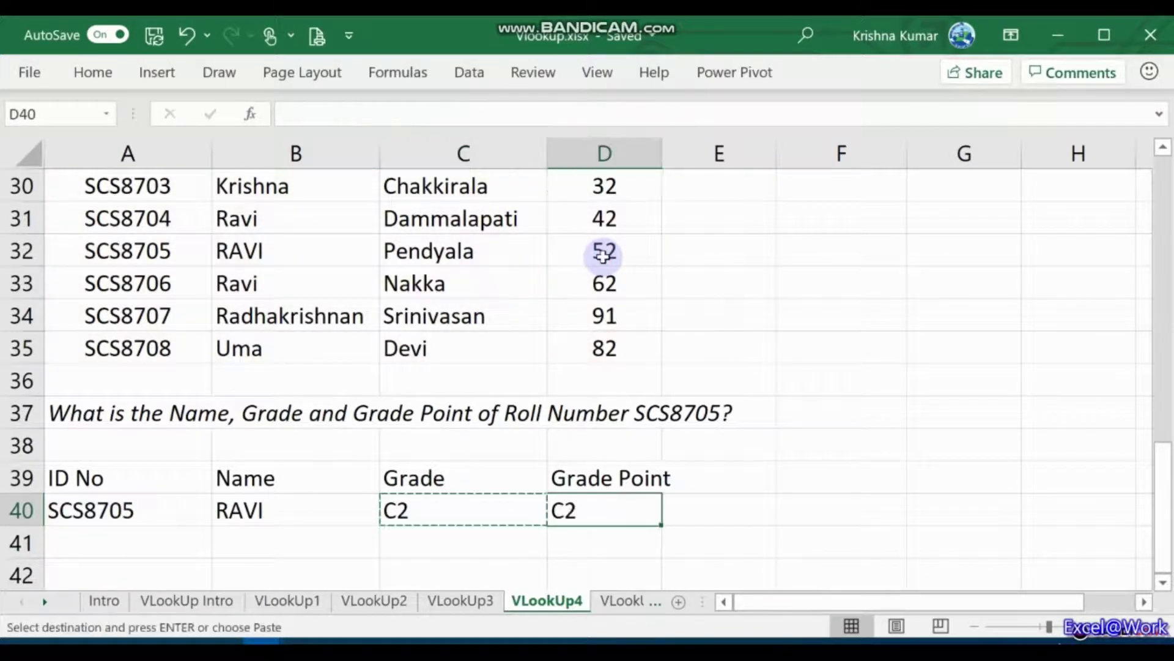
Set the outer VLOOKUP's column index in D40 to 3, giving =VLOOKUP(VLOOKUP($A$40,NamesMarks,4,1),KVGrade,3,1)
key(F2)
key(Left)
key(Left)
key(Left)
key(Left)
key(Left)
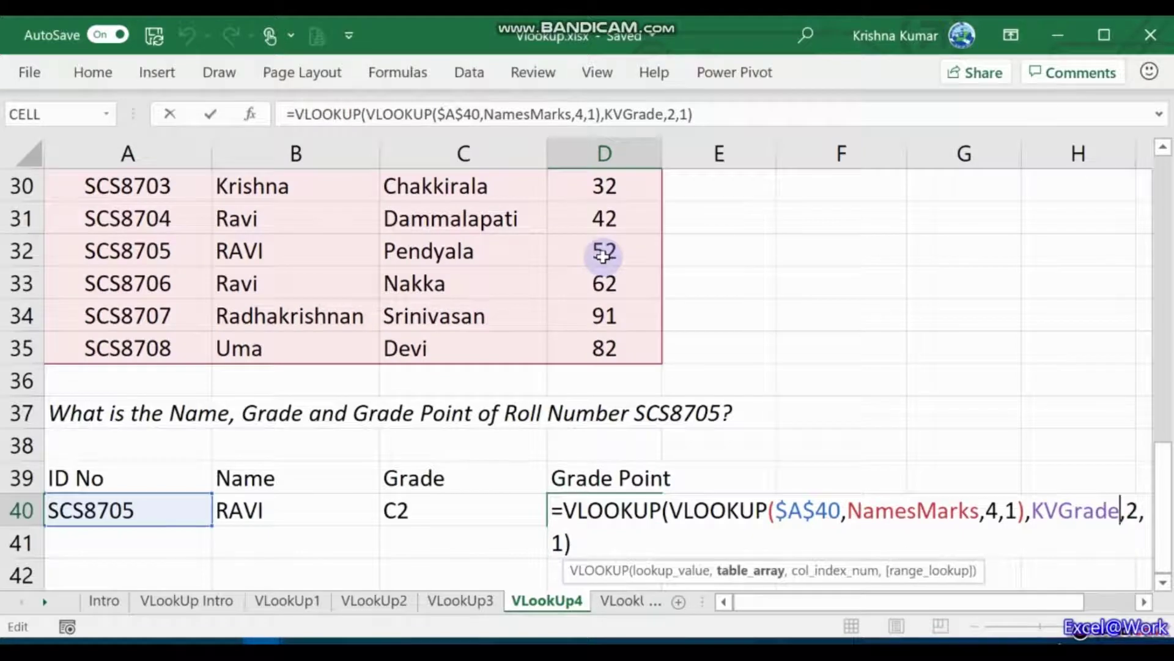
key(Right)
key(Delete)
text(3)
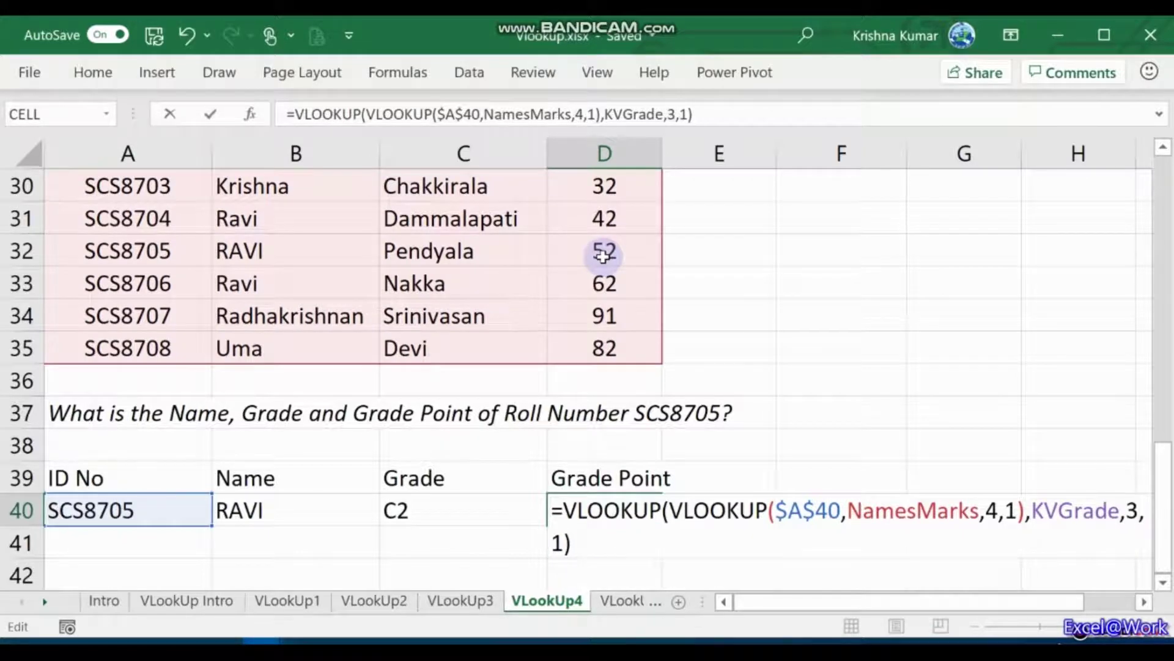
key(Return)
Set the horizontal text alignment of A39:D40 to Center in the cell formatting
key(Up)
key(Left)
key(Left)
key(Left)
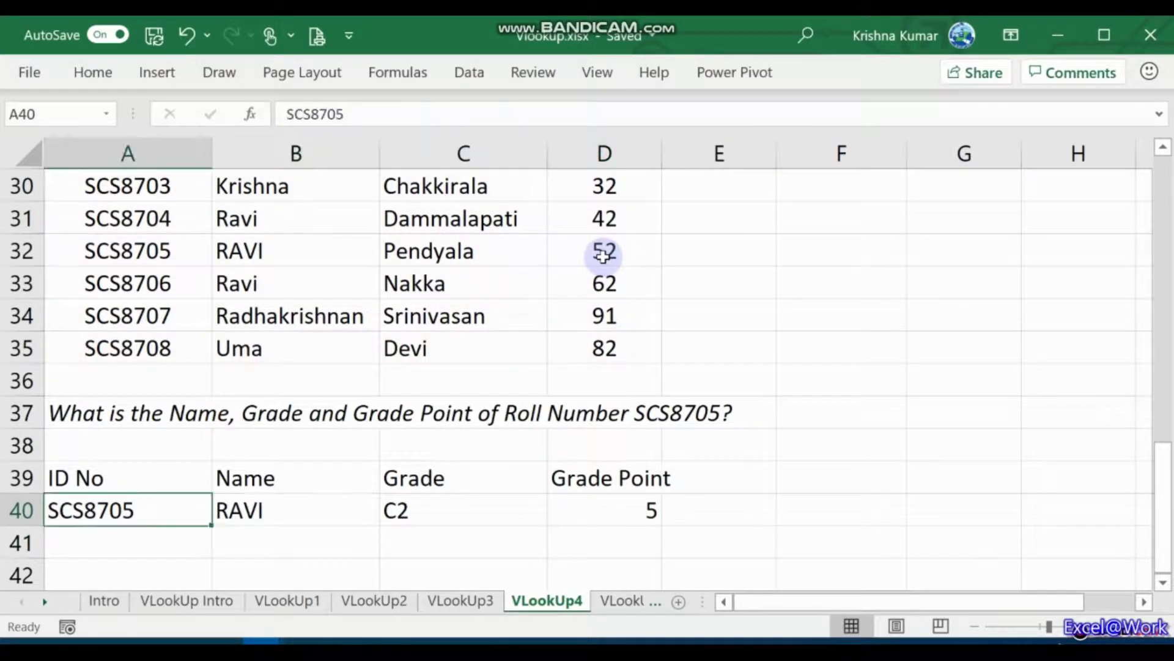
key(Up)
key(shift+Down)
key(shift+Right)
key(shift+Right)
key(shift+Right)
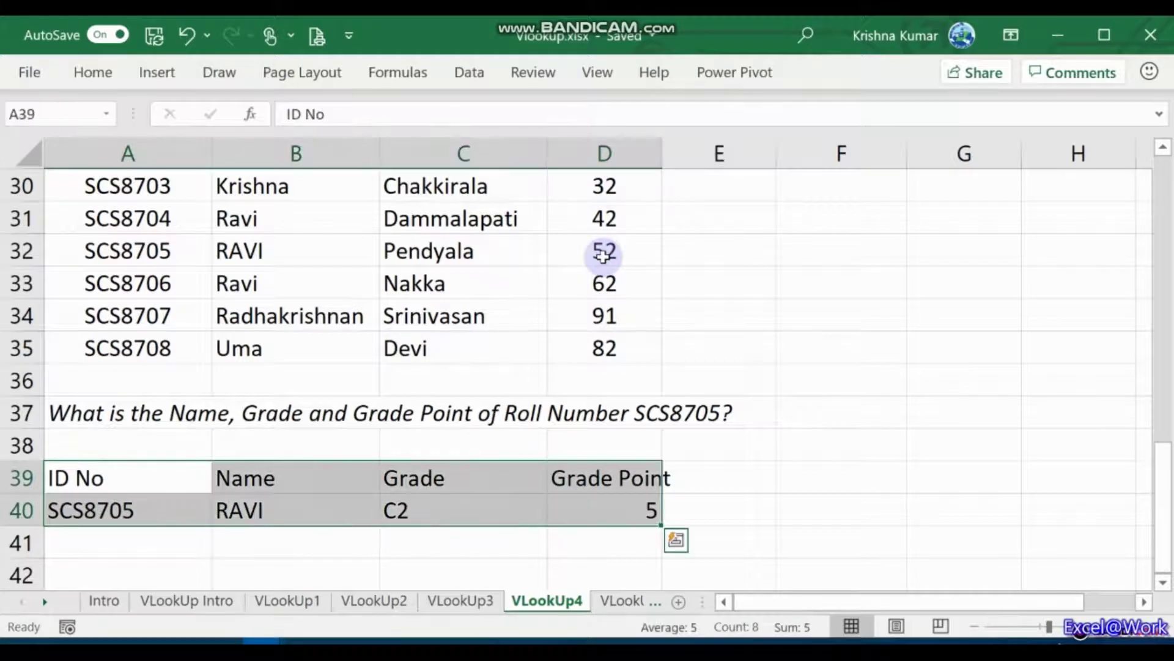
key(ctrl+1)
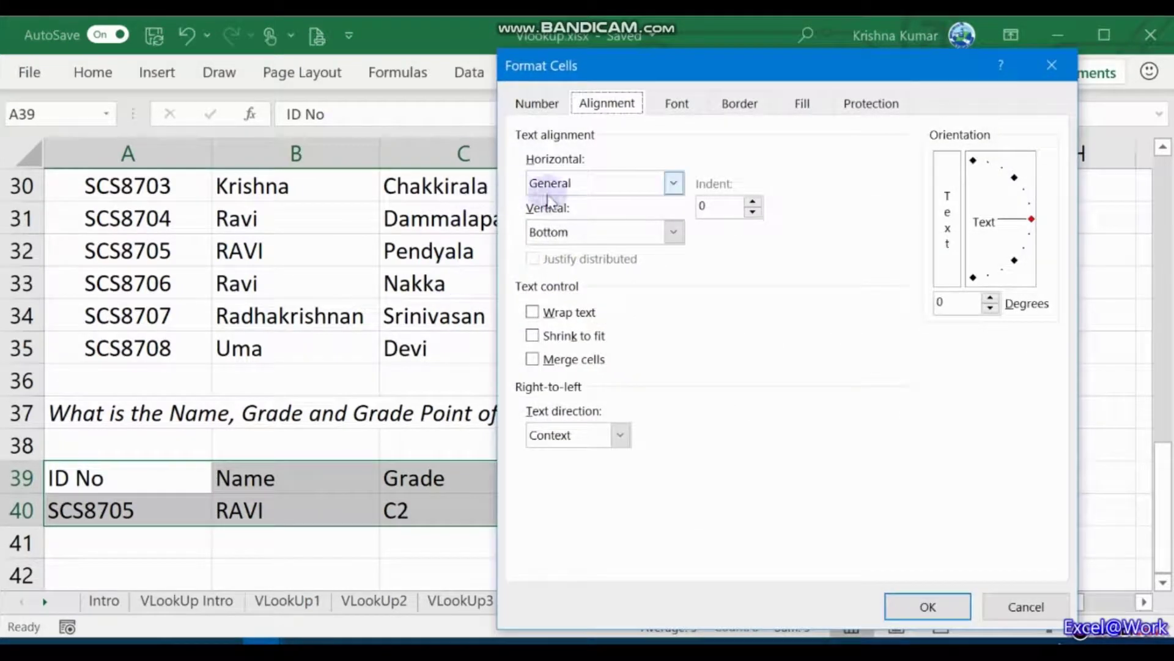
click(598, 184)
click(590, 236)
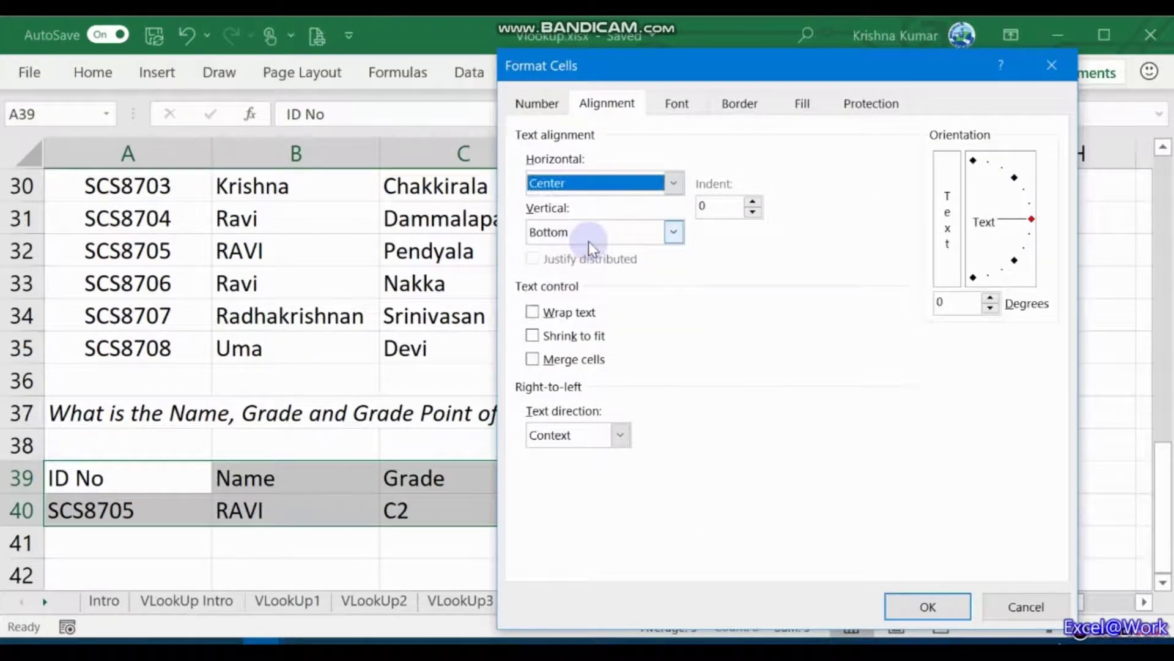
Add light blue borders to A39:D40 with a thicker outline and thin inside lines, and autofit column D
click(758, 102)
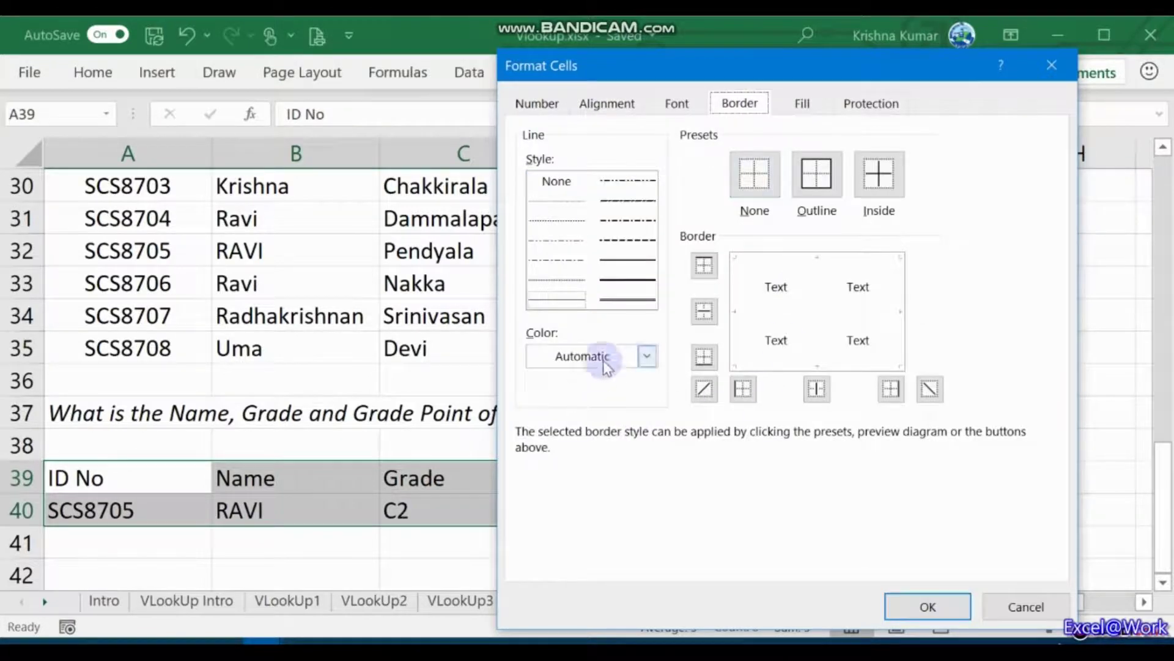
click(647, 358)
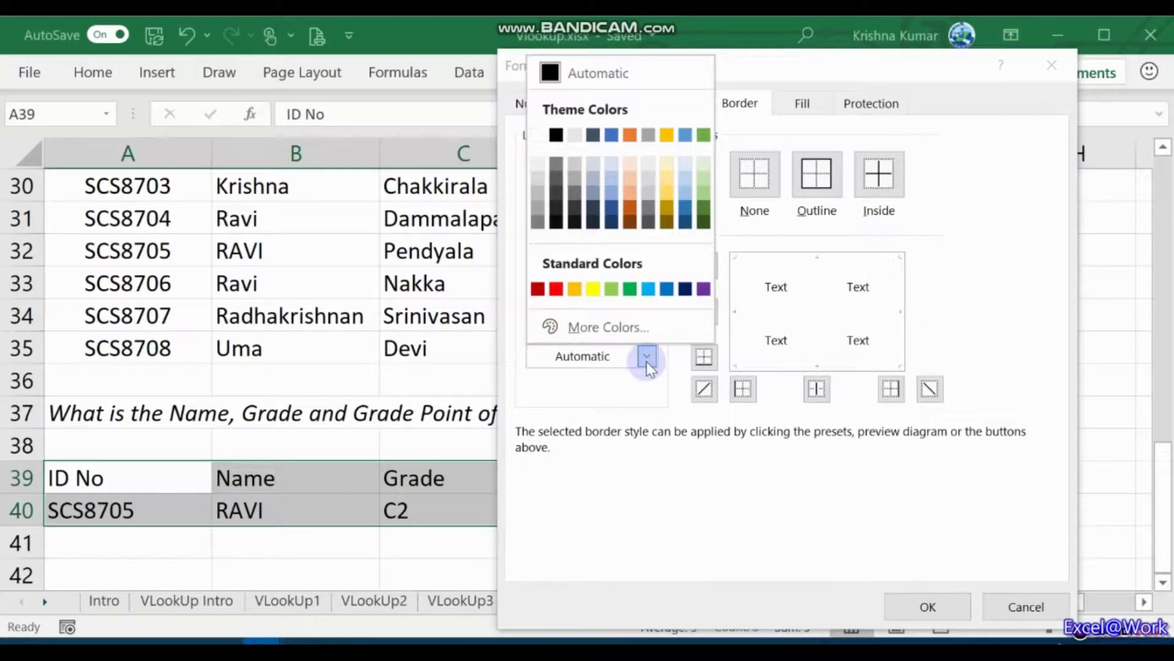
click(649, 289)
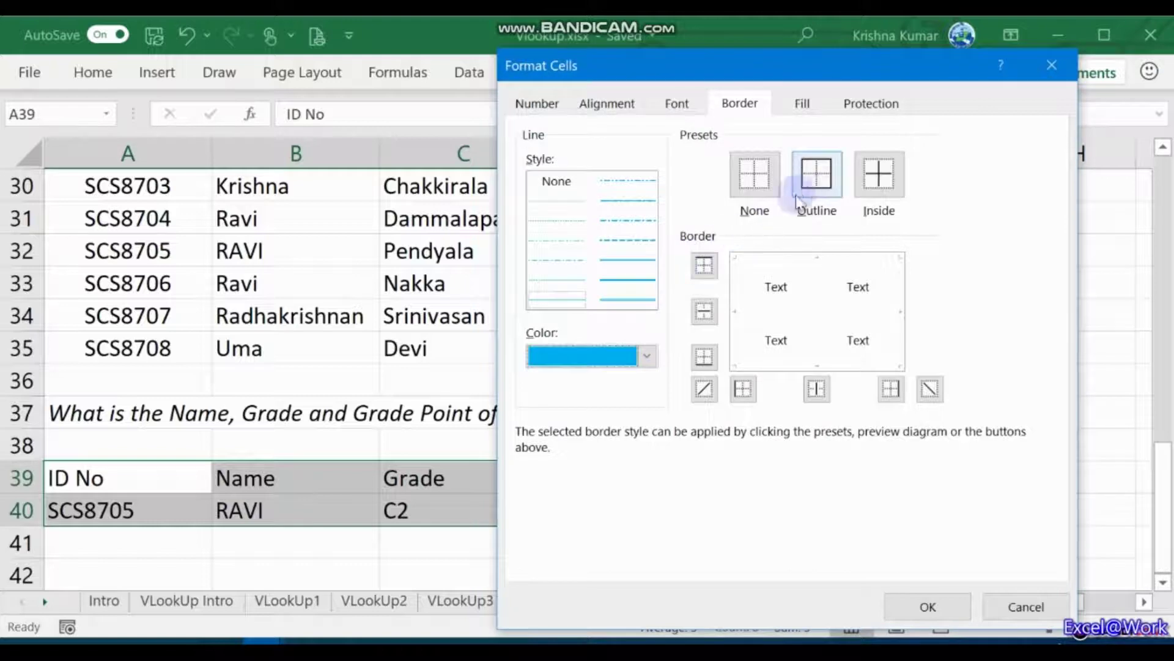
click(649, 263)
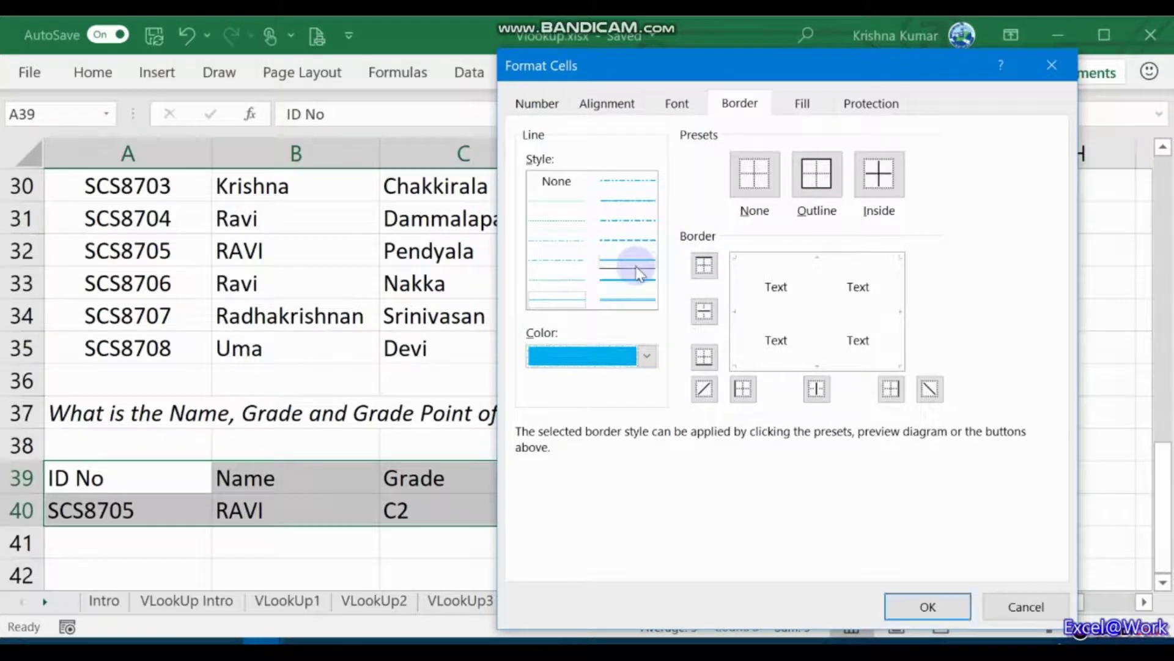
click(817, 175)
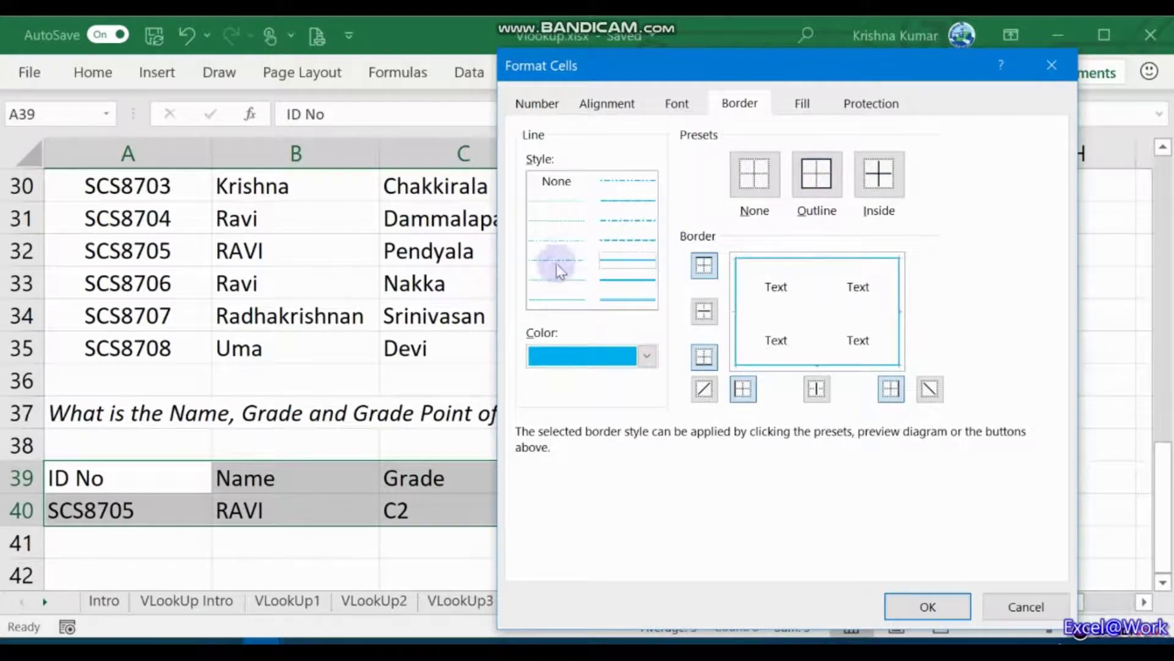
click(557, 300)
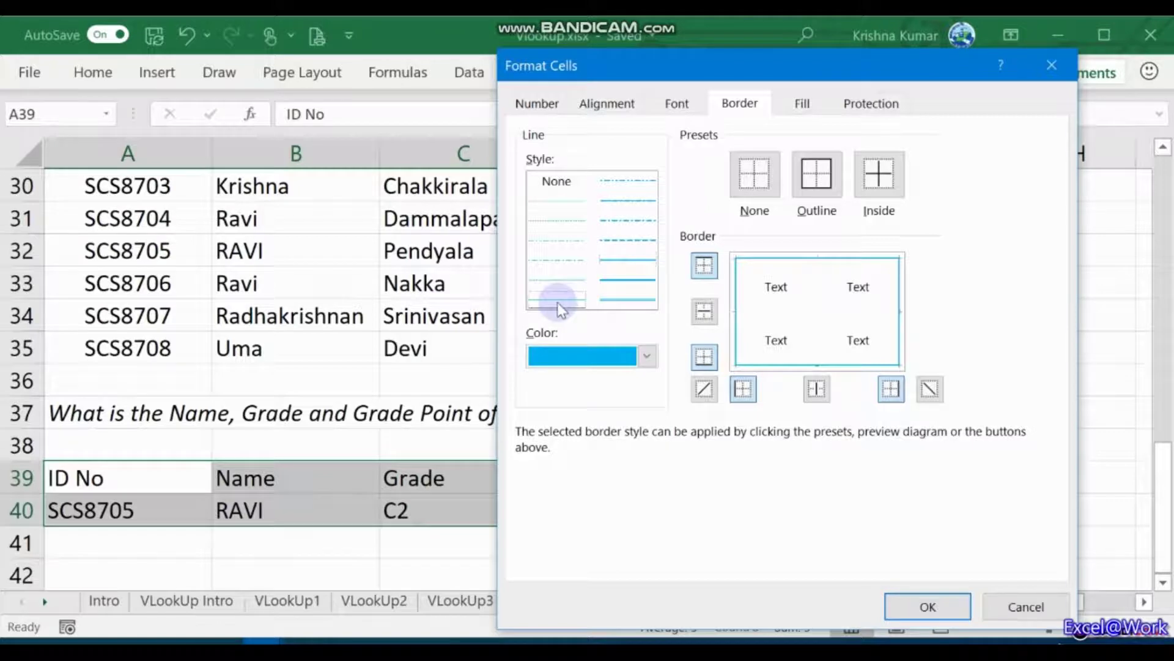
click(879, 174)
click(924, 607)
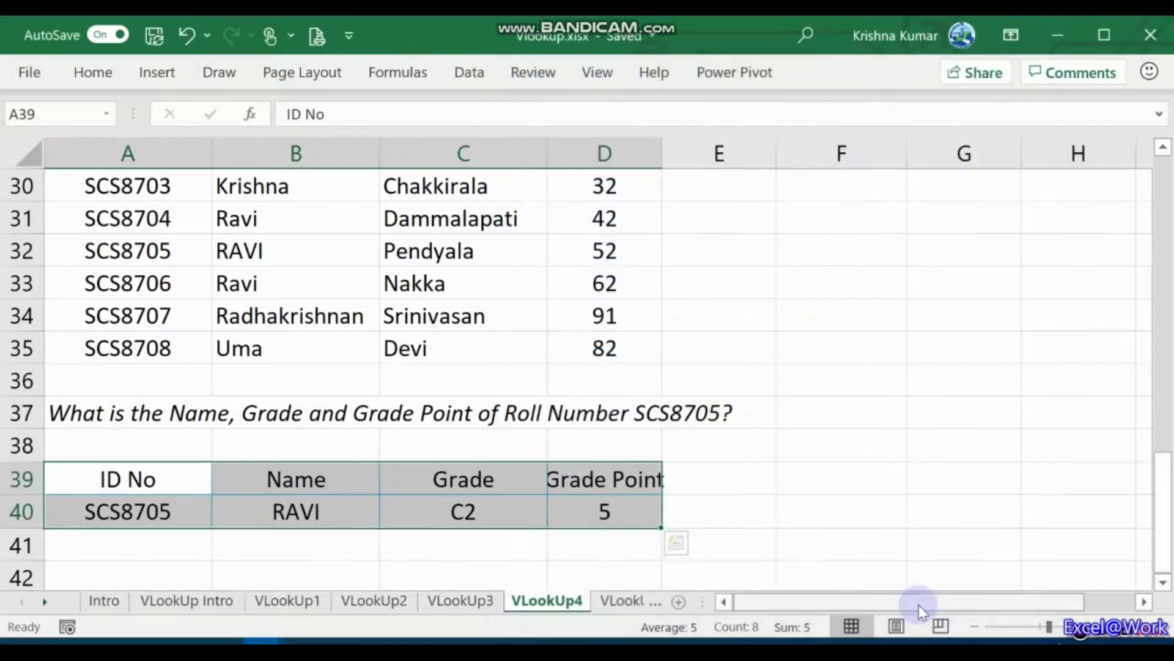
key(Down)
double_click(663, 142)
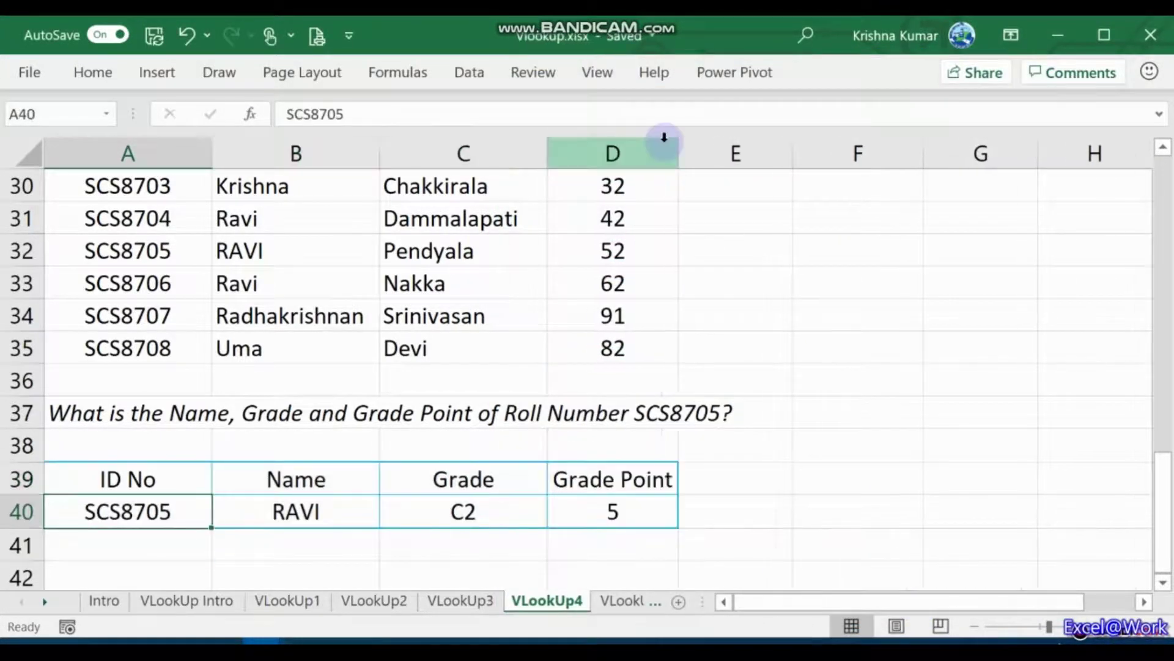
Replace the roll number in A40 with the one just before A30's roll number and check the Name, Grade and Grade Point results
text(SCS87)
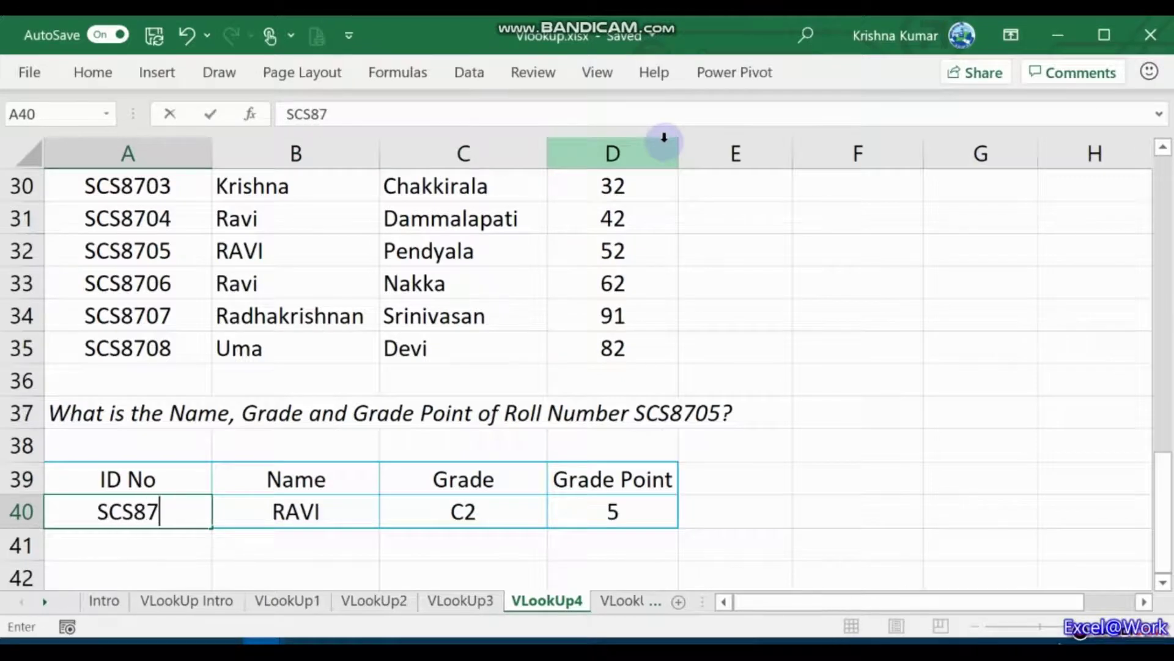
text(02)
key(Return)
key(Up)
key(Right)
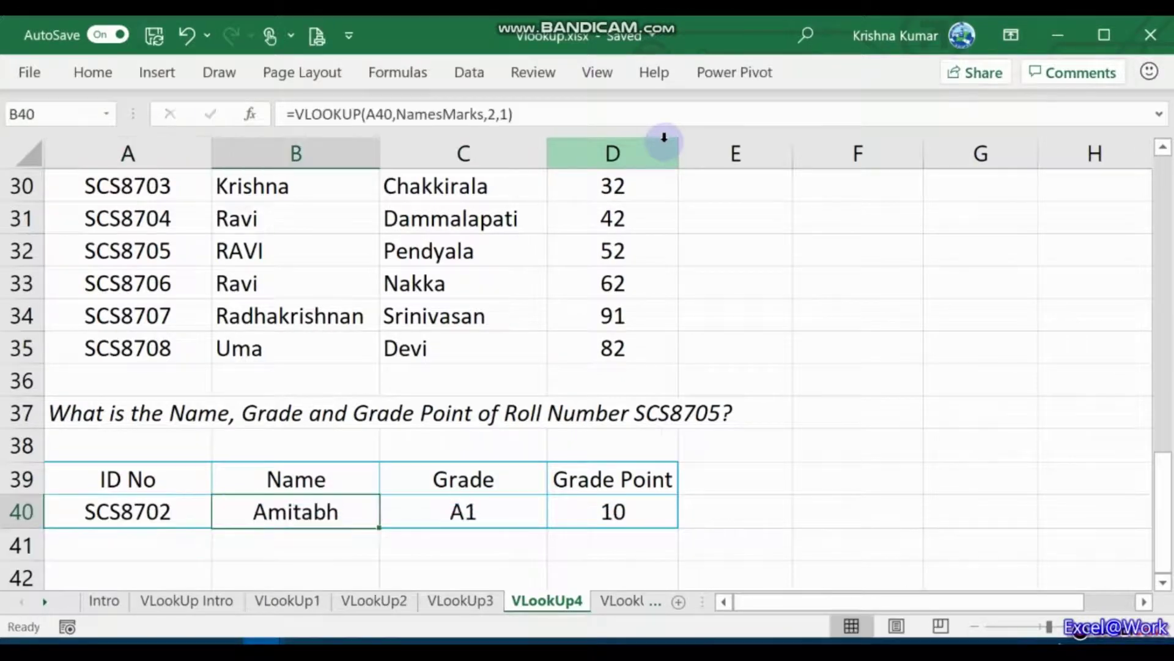
key(Right)
key(Right)
key(Left)
key(Left)
key(Left)
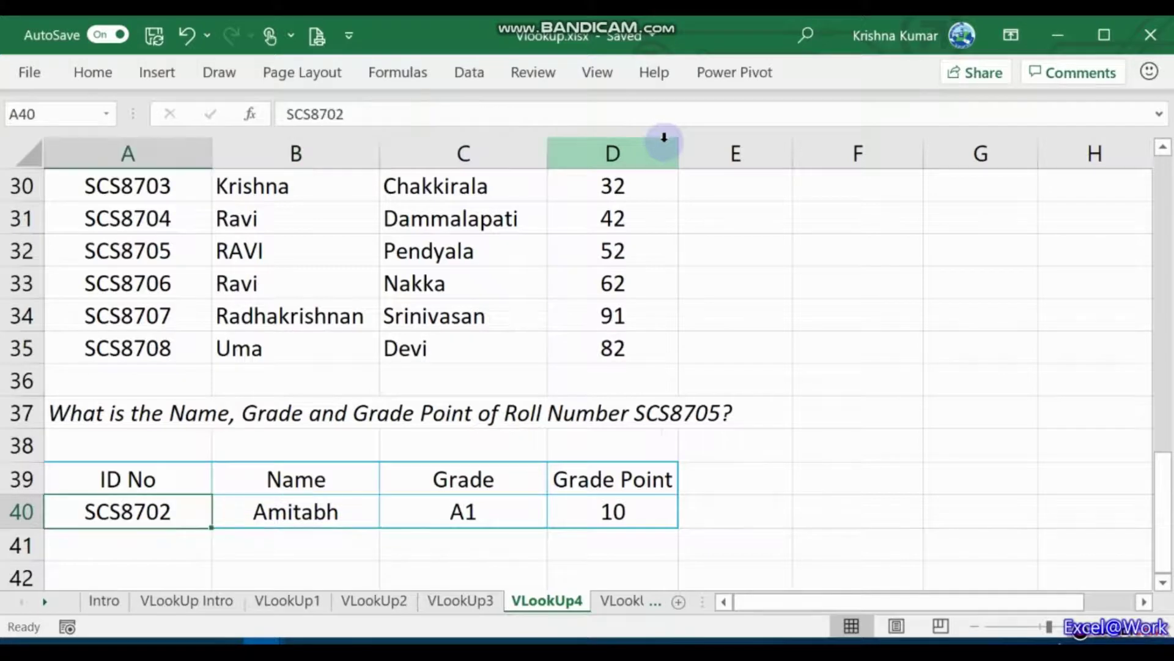
Make the A40 reference in the B40 name formula absolute, giving =VLOOKUP($A$40,NamesMarks,2,1)
key(Right)
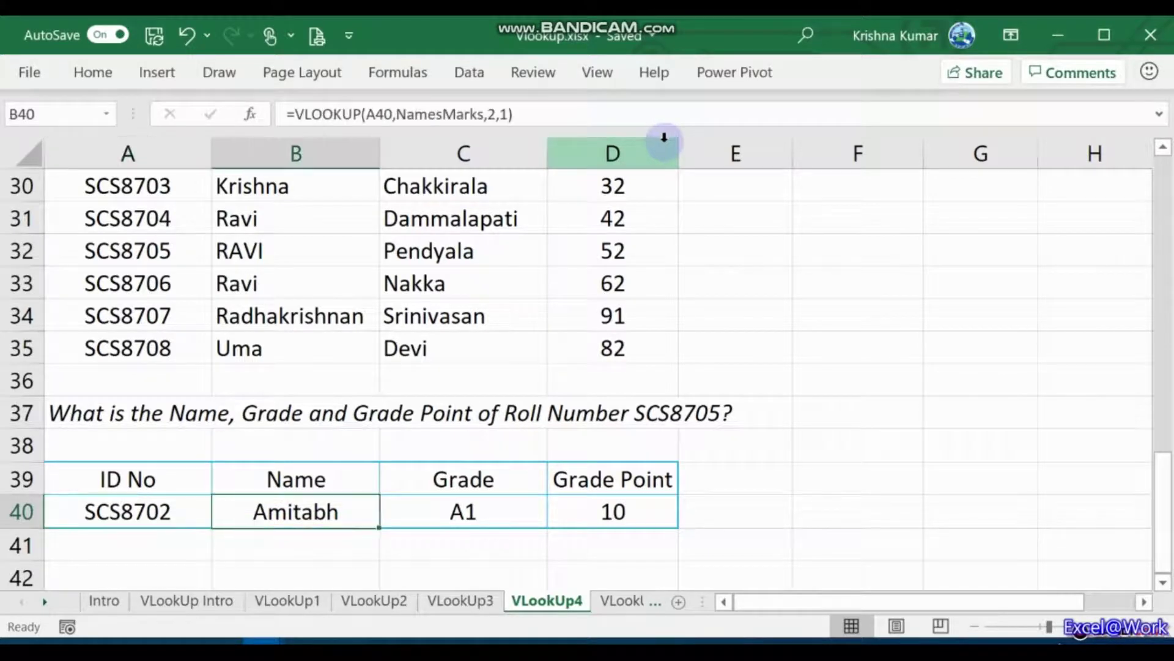
key(F2)
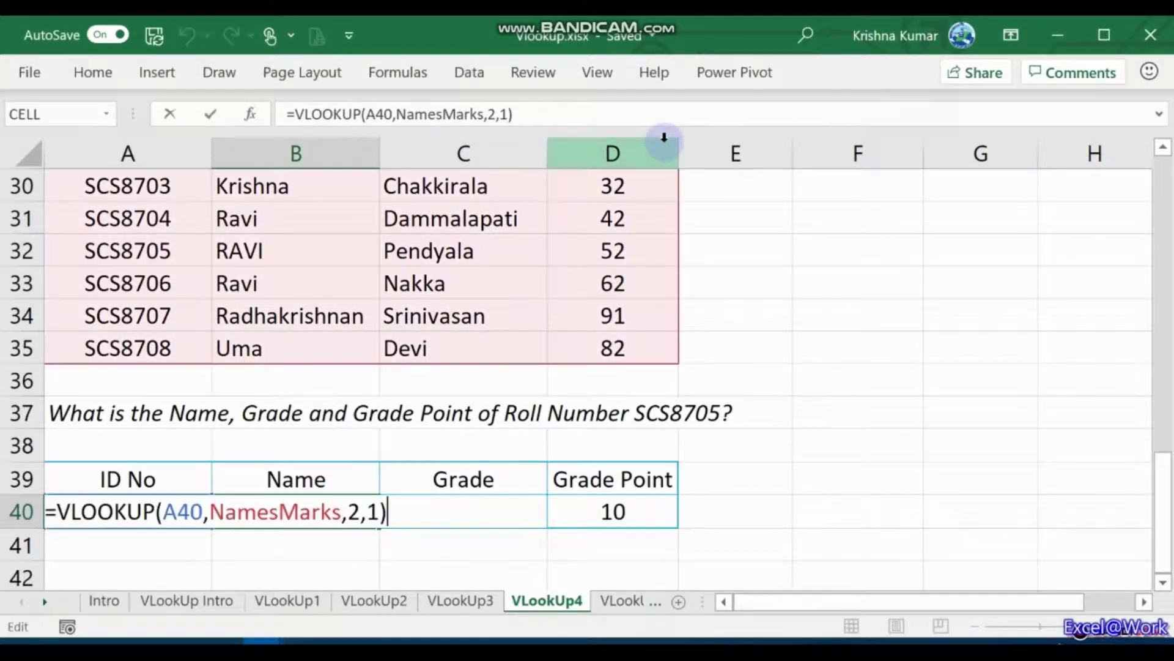
key(Left)
key(Left)
key(Left)
key(Left)
key(Left)
key(Left)
key(Left)
key(Left)
key(Left)
key(Left)
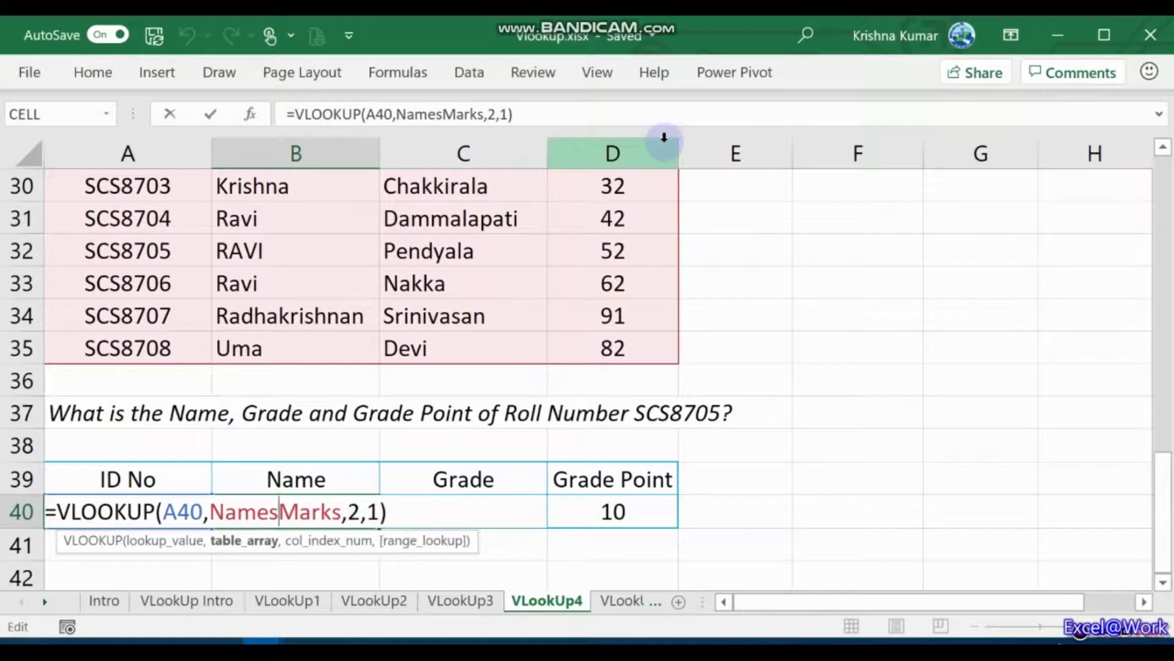
key(Left)
key(Left)
key(Left)
key(Left)
key(Left)
key(Left)
key(Left)
key(Left)
key(Left)
key(Right)
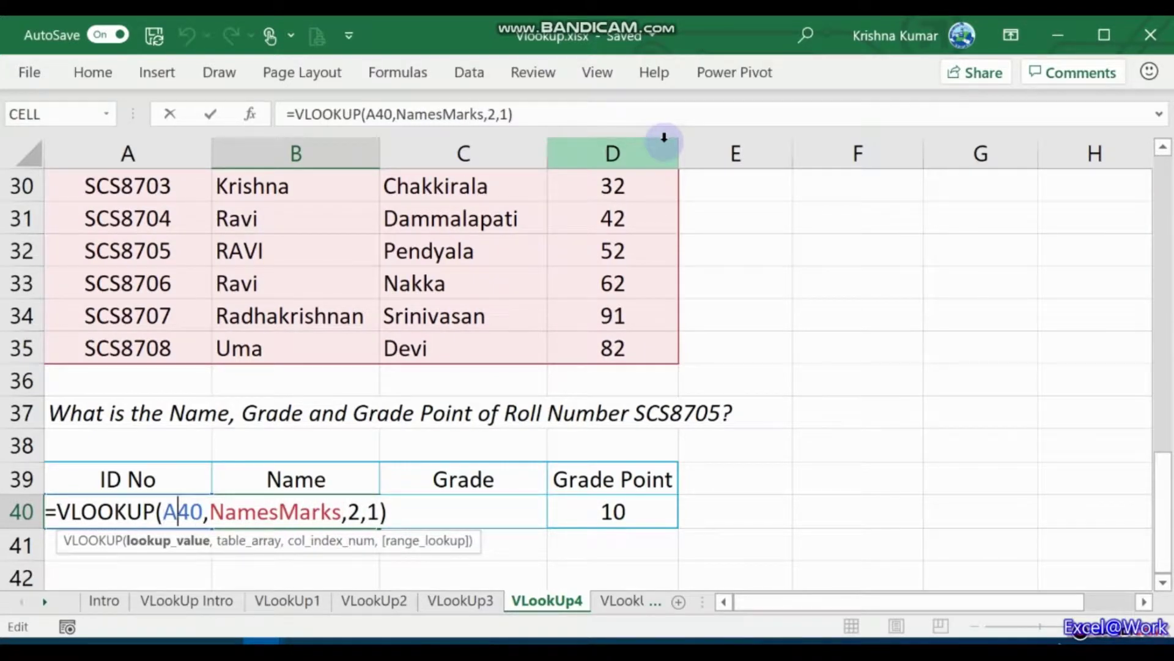
key(F4)
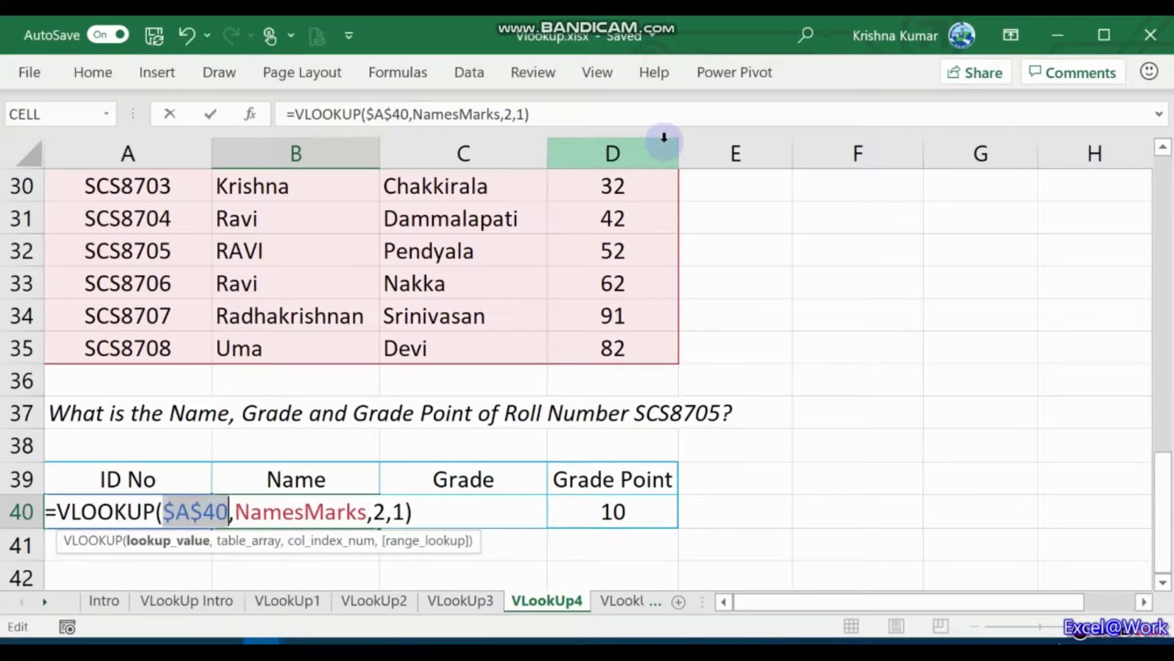
Append & and a copy of VLOOKUP($A$40,NamesMarks,2,1) to the end of the B40 formula
key(Left)
key(Home)
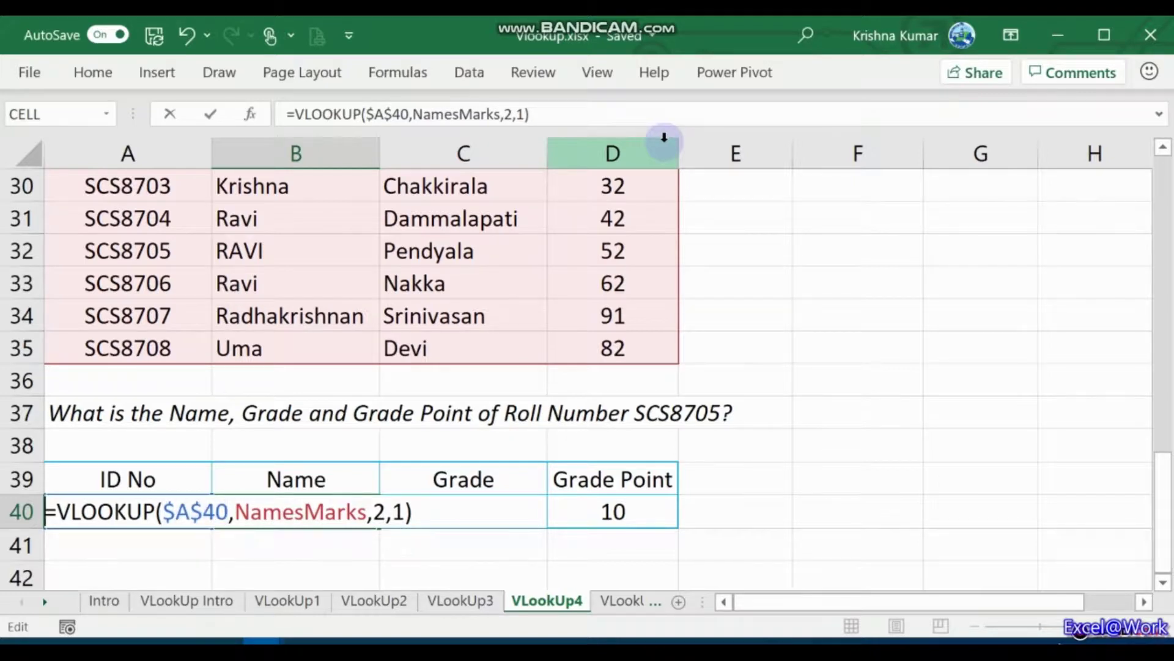
key(Right)
key(shift+End)
key(ctrl+c)
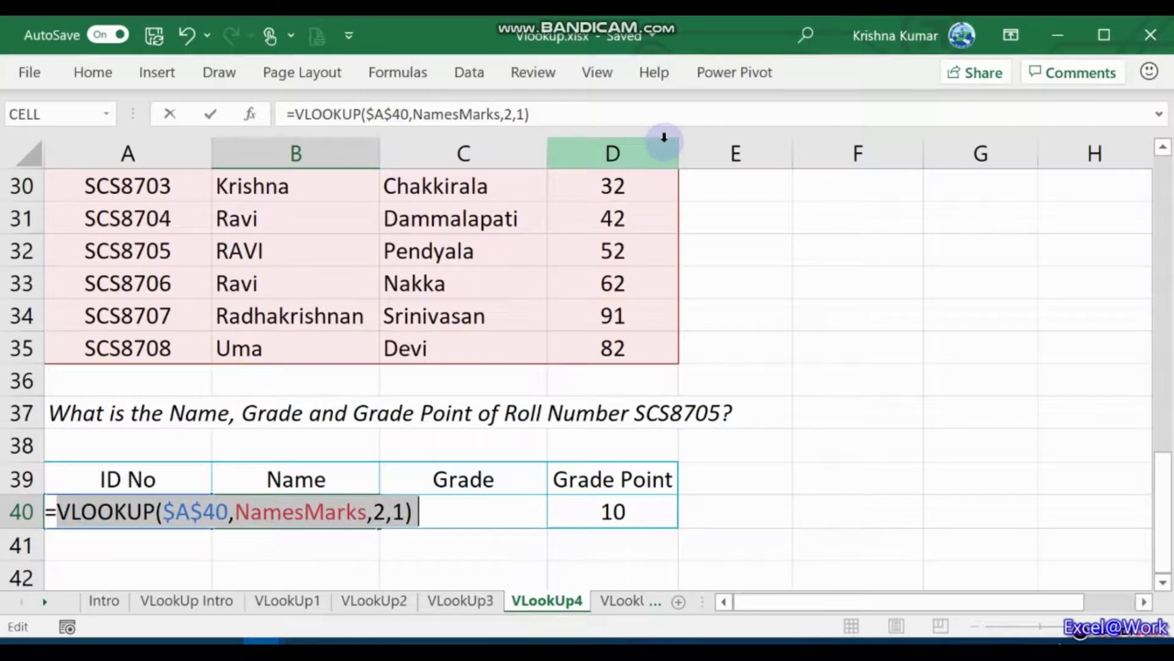
key(End)
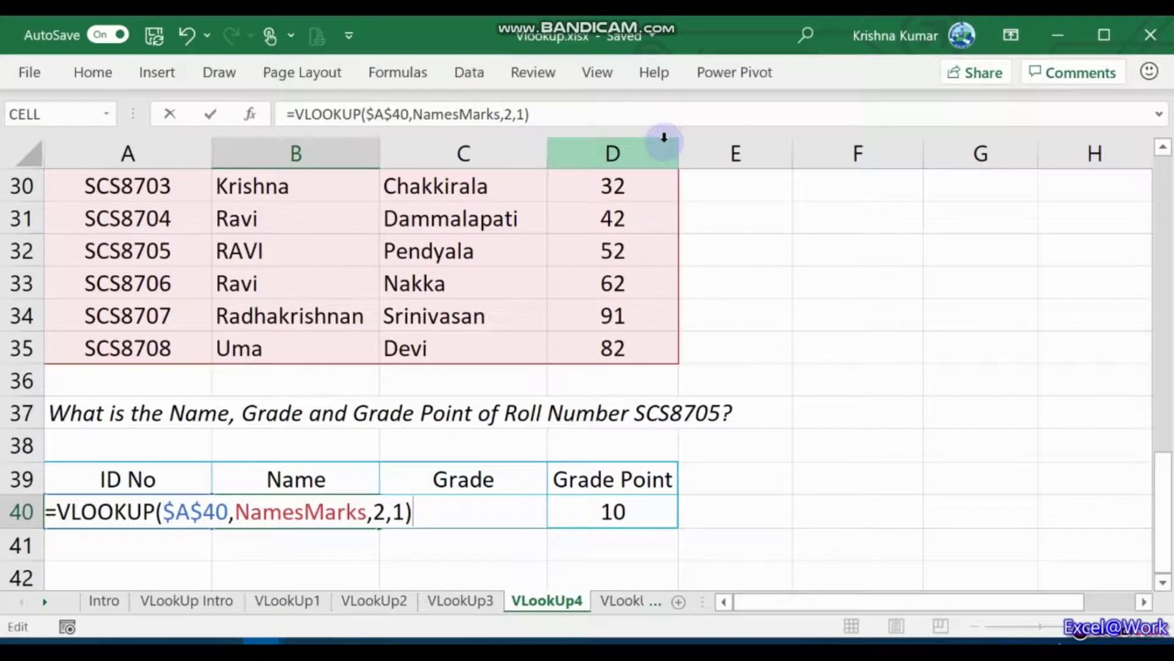
text(&)
key(ctrl+v)
Set the second VLOOKUP's column index in the B40 formula to 3
key(Left)
key(Left)
key(Left)
key(Left)
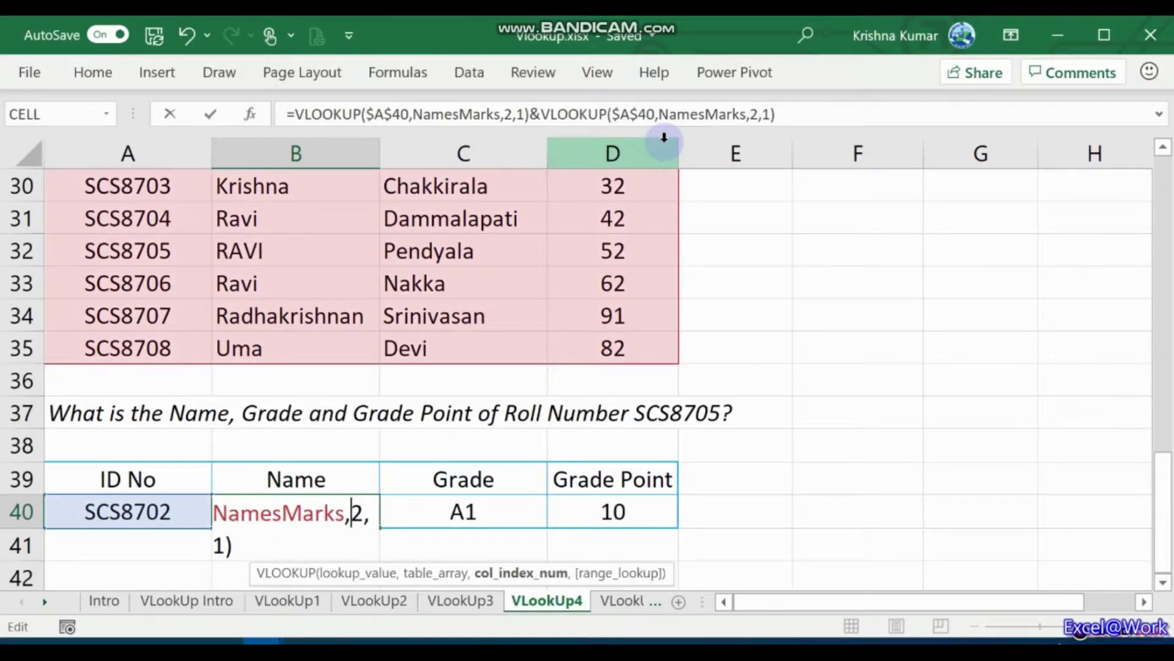
key(Delete)
text(3)
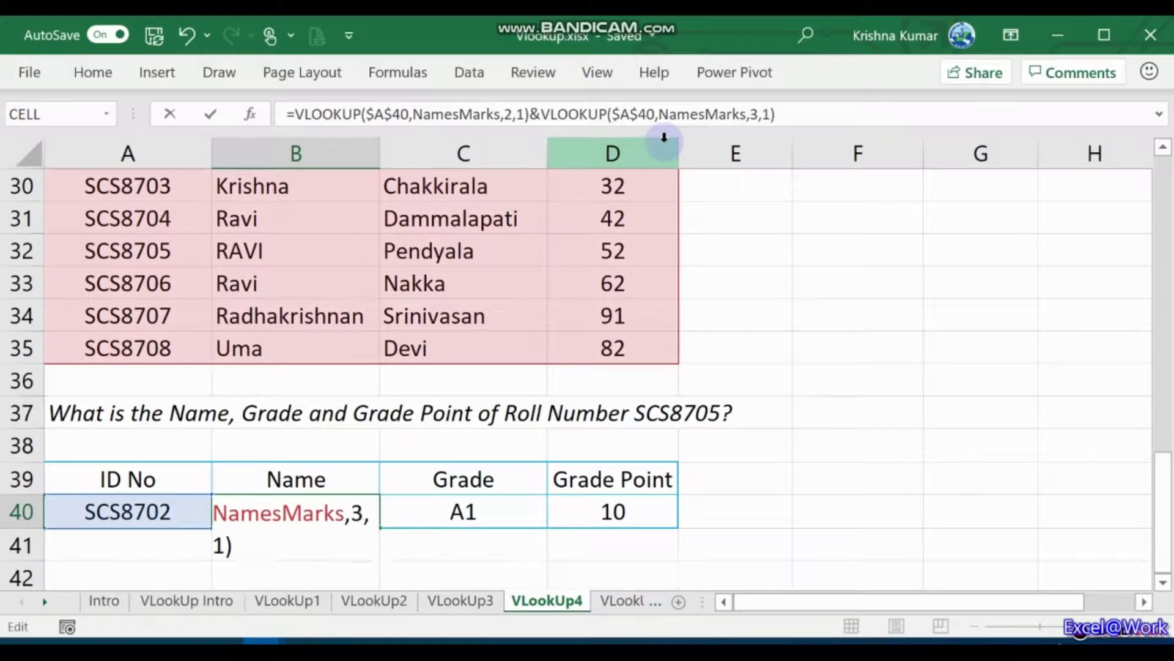
Commit the B40 formula and insert " "& between its two VLOOKUPs to separate first and last name with a space
key(ctrl+Return)
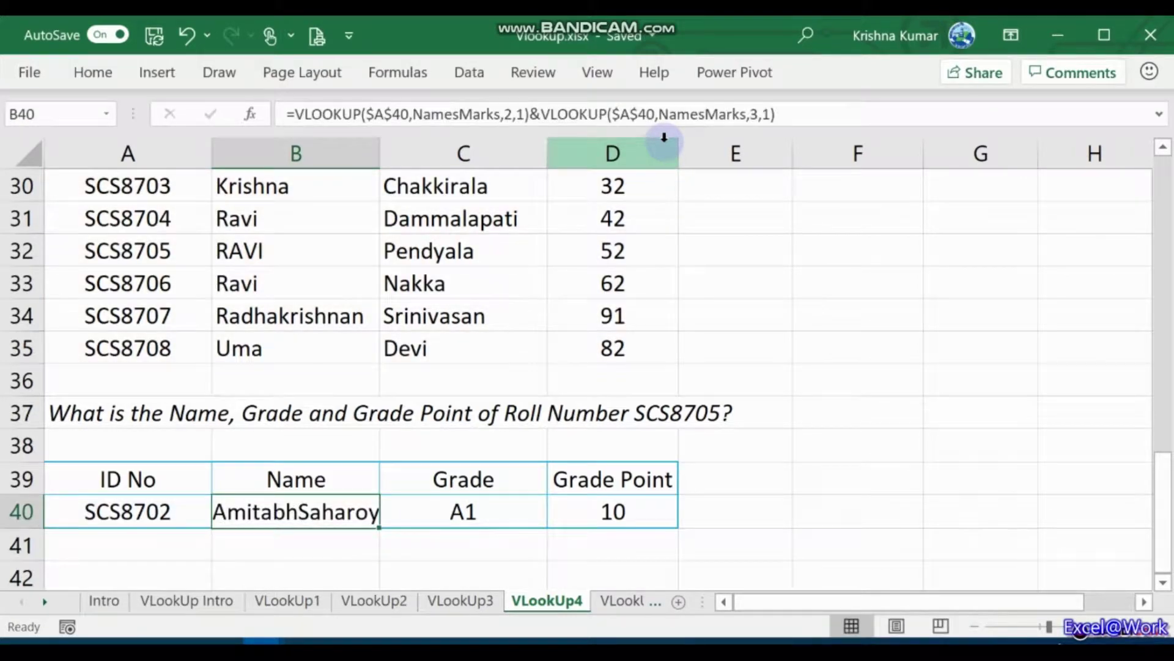
key(F2)
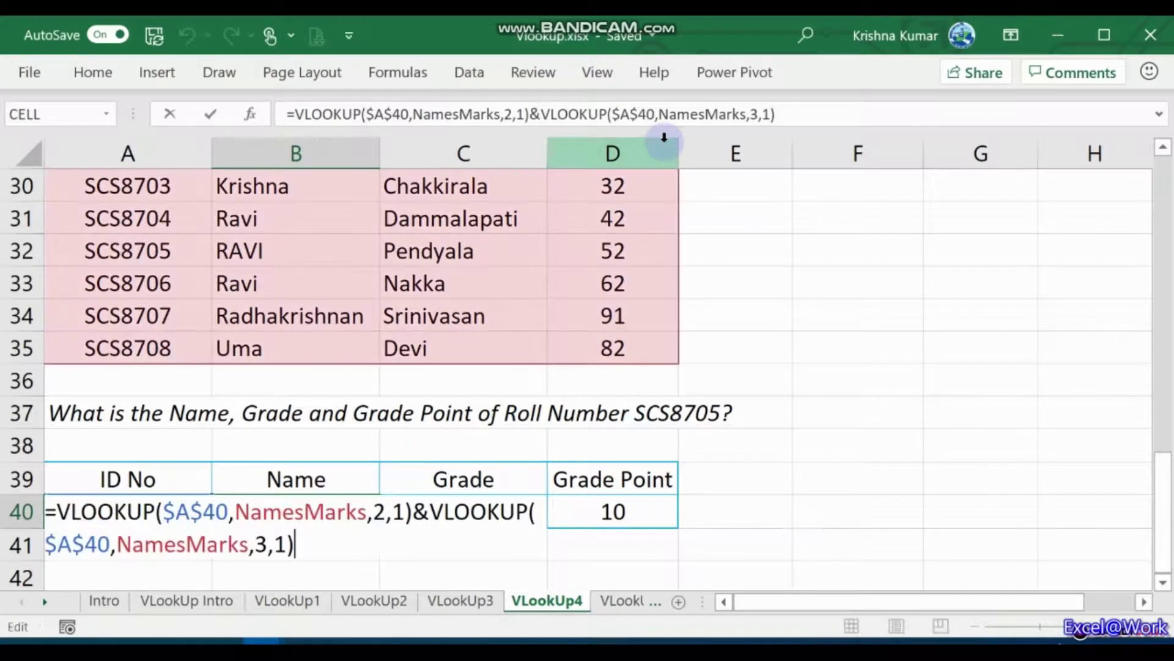
key(Left)
key(Left)
key(Left)
key(Left)
key(Left)
key(Left)
key(Left)
key(Left)
key(Left)
key(Left)
key(Left)
key(Left)
key(Left)
key(Left)
key(Left)
key(Left)
key(Left)
key(Left)
key(Left)
key(Left)
key(Left)
key(Left)
key(Left)
key(Left)
key(Left)
key(Left)
key(Left)
key(Left)
key(Left)
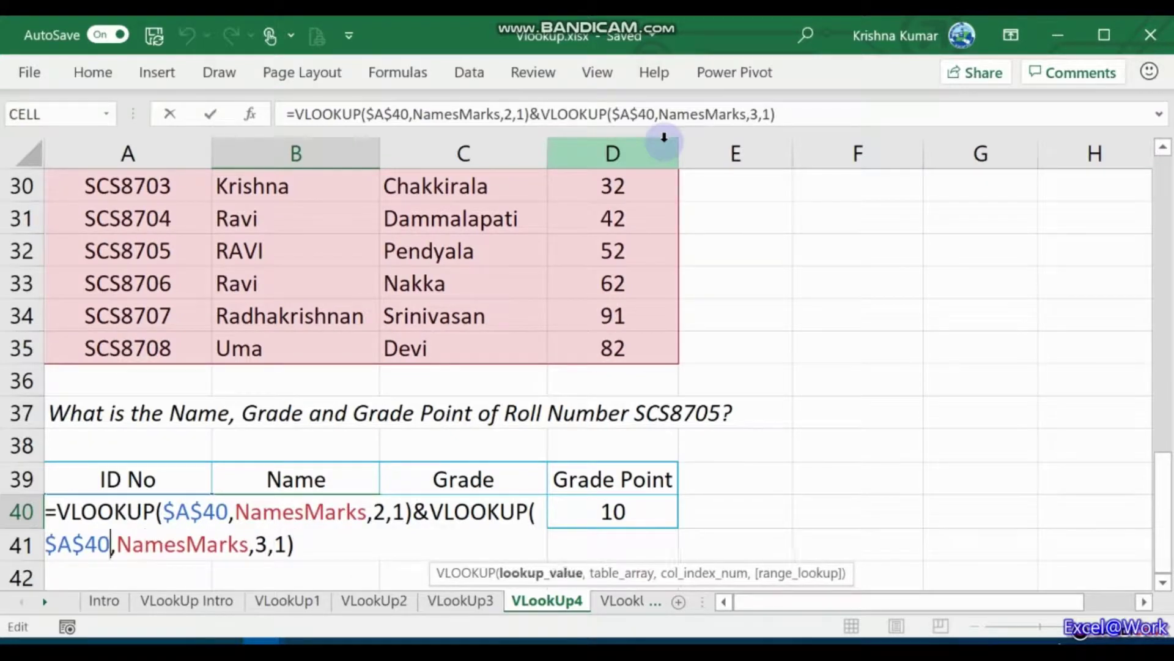
text(" ")
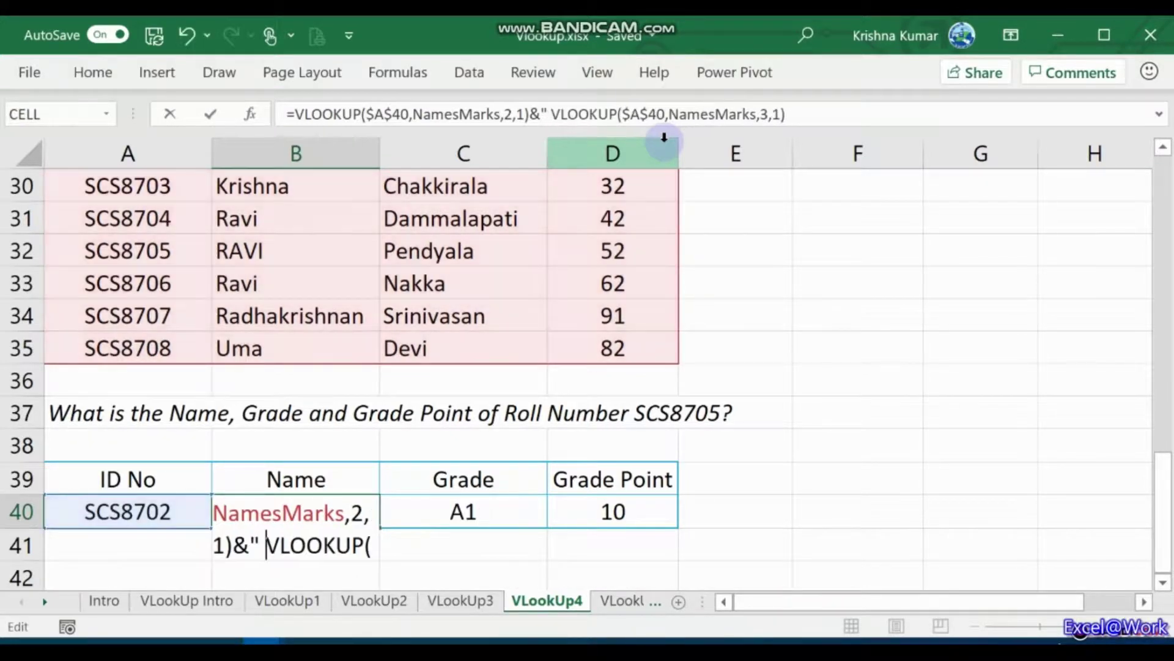
text(&)
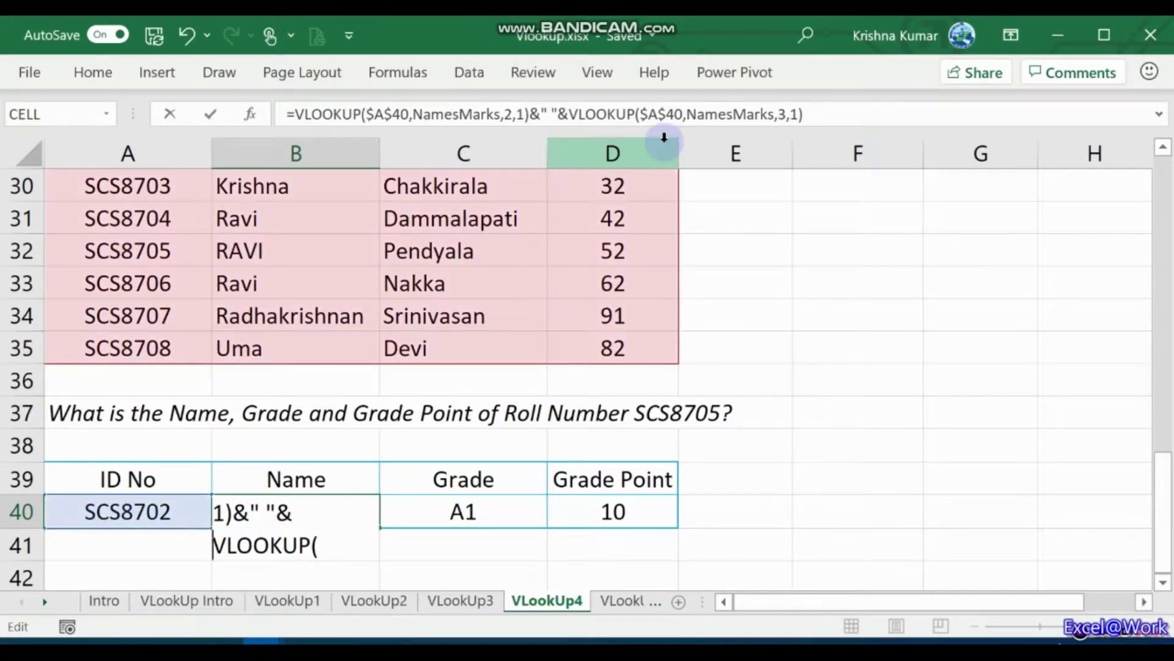
key(Return)
key(Up)
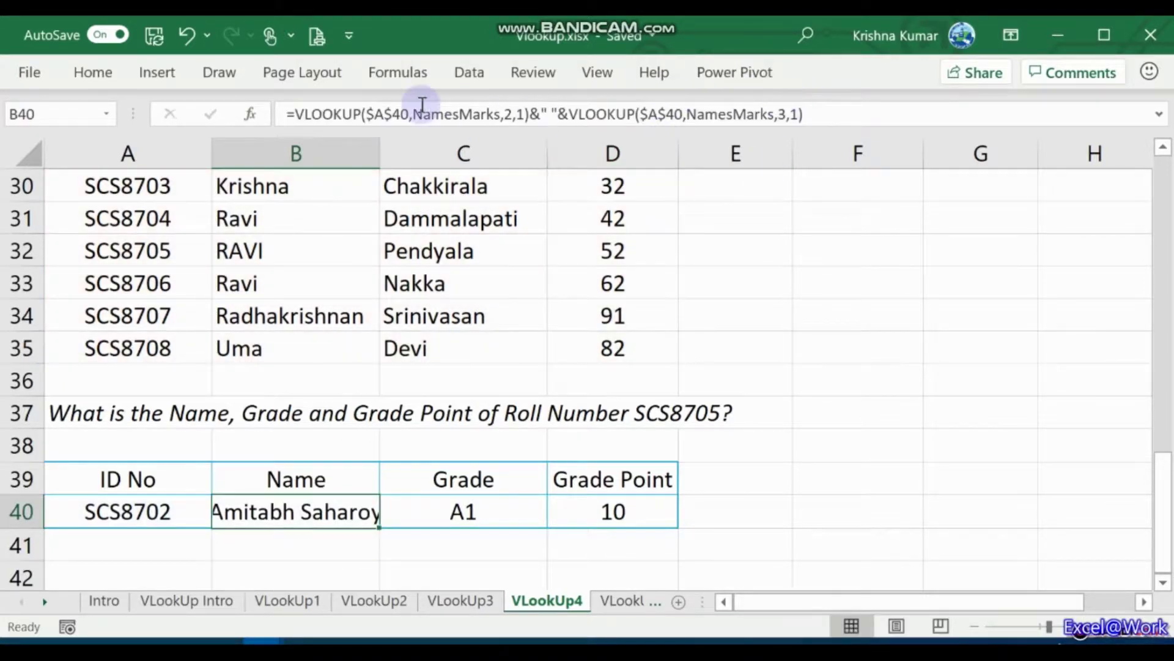
Widen column B slightly so the full name in B40 fits, discarding the AutoFit width
double_click(384, 144)
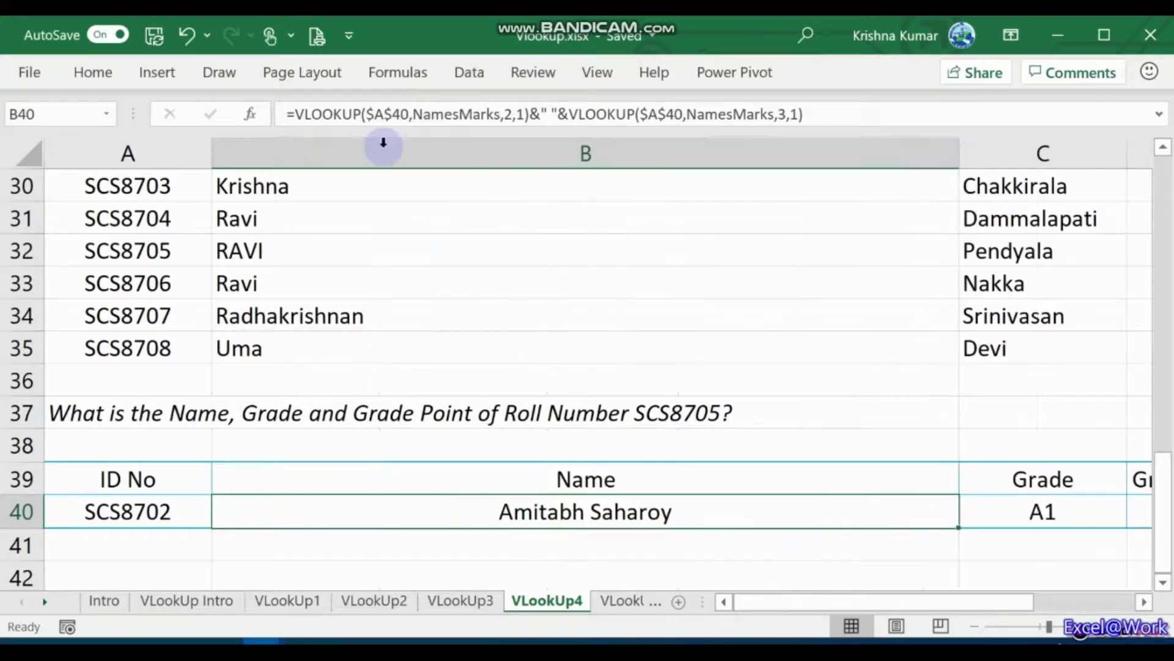
key(ctrl+z)
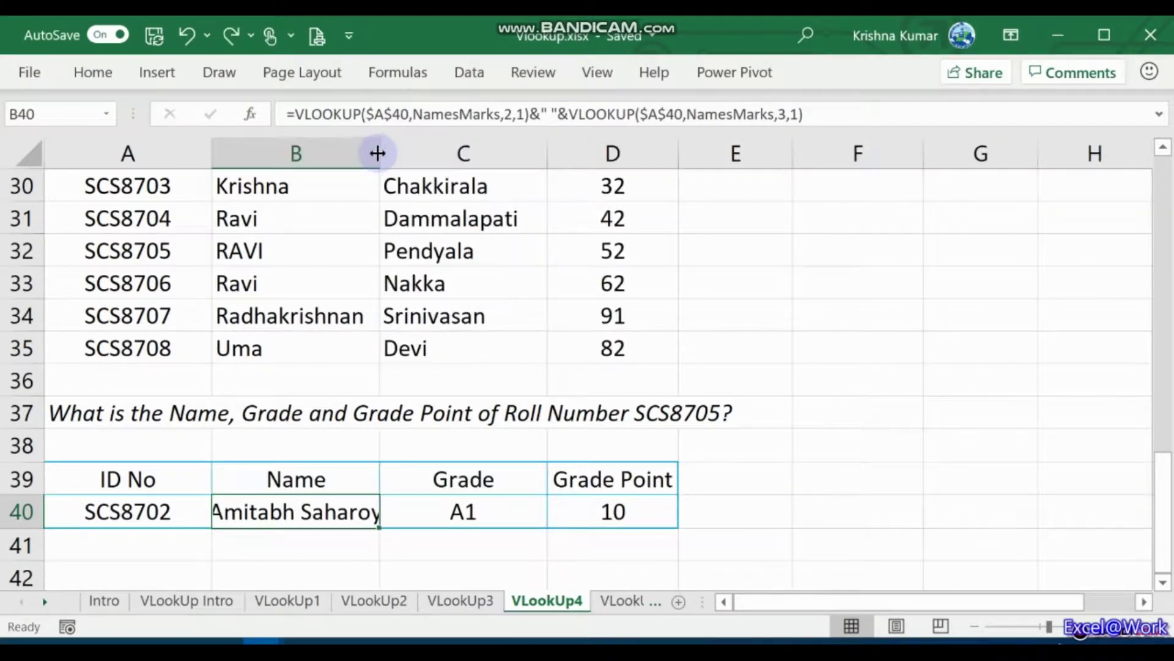
drag(380, 153, 417, 159)
key(Down)
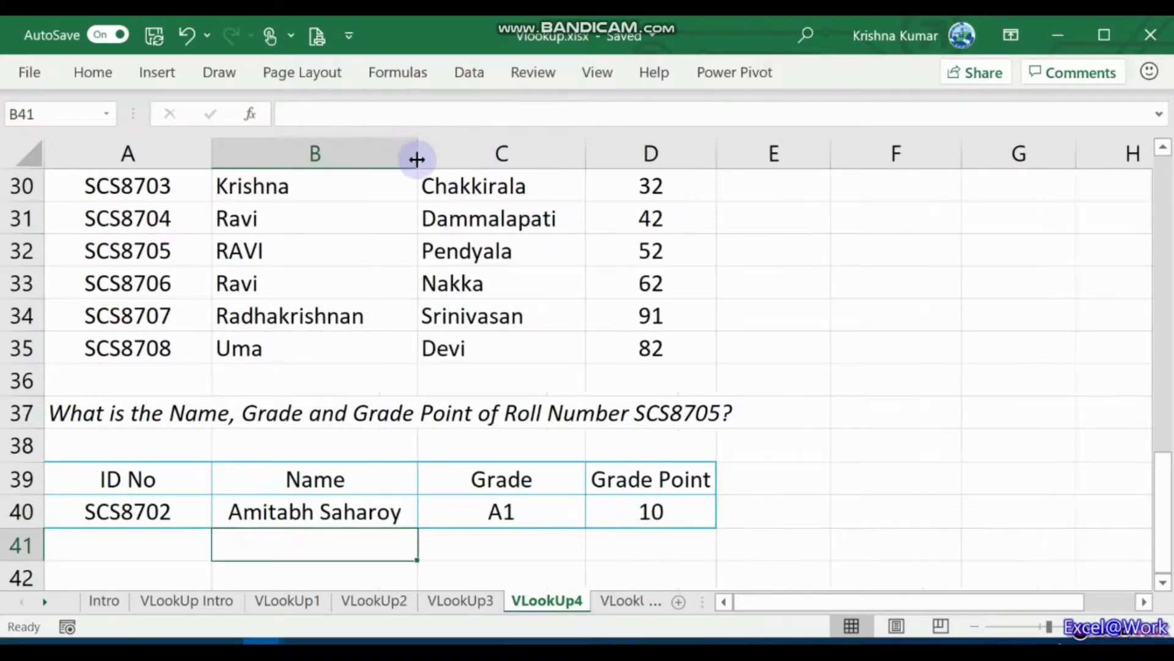
Review the roll number in A40 and the formulas behind the Name, Grade and Grade Point cells in row 40
key(Up)
key(Up)
key(Left)
key(Down)
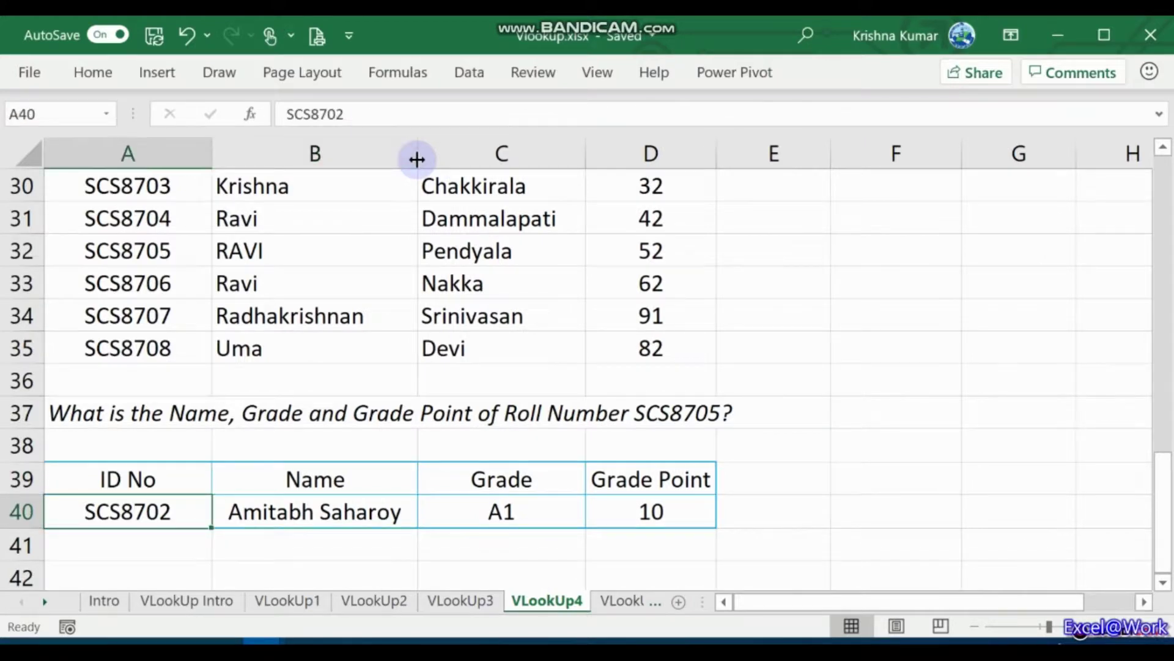
key(Right)
key(Right)
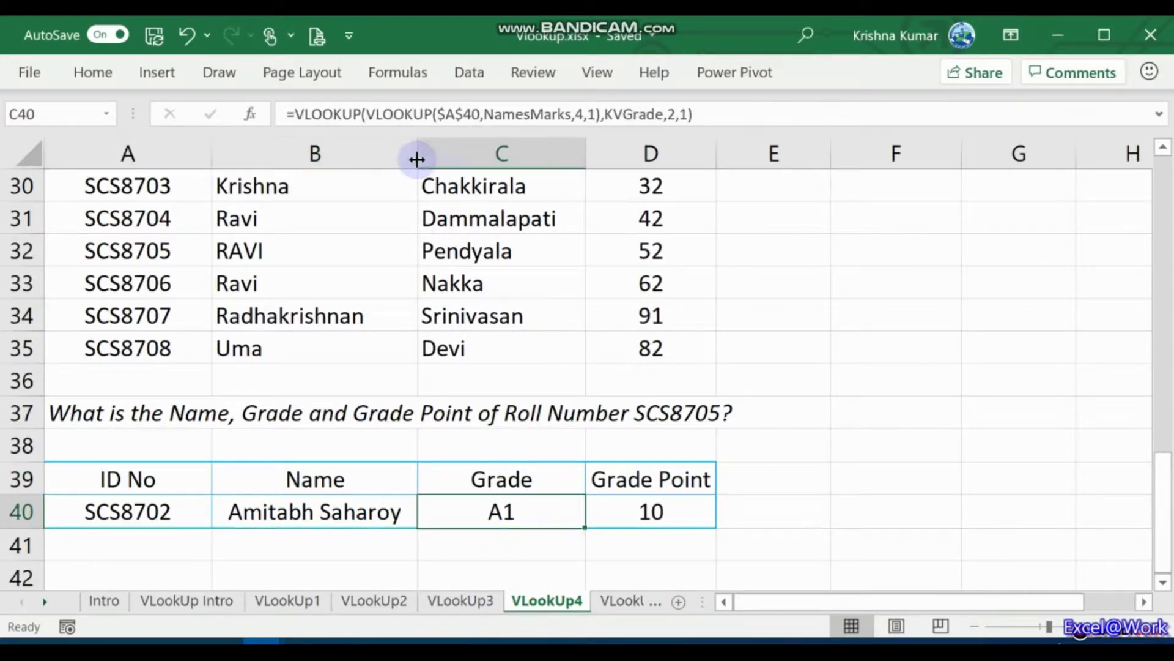
key(Right)
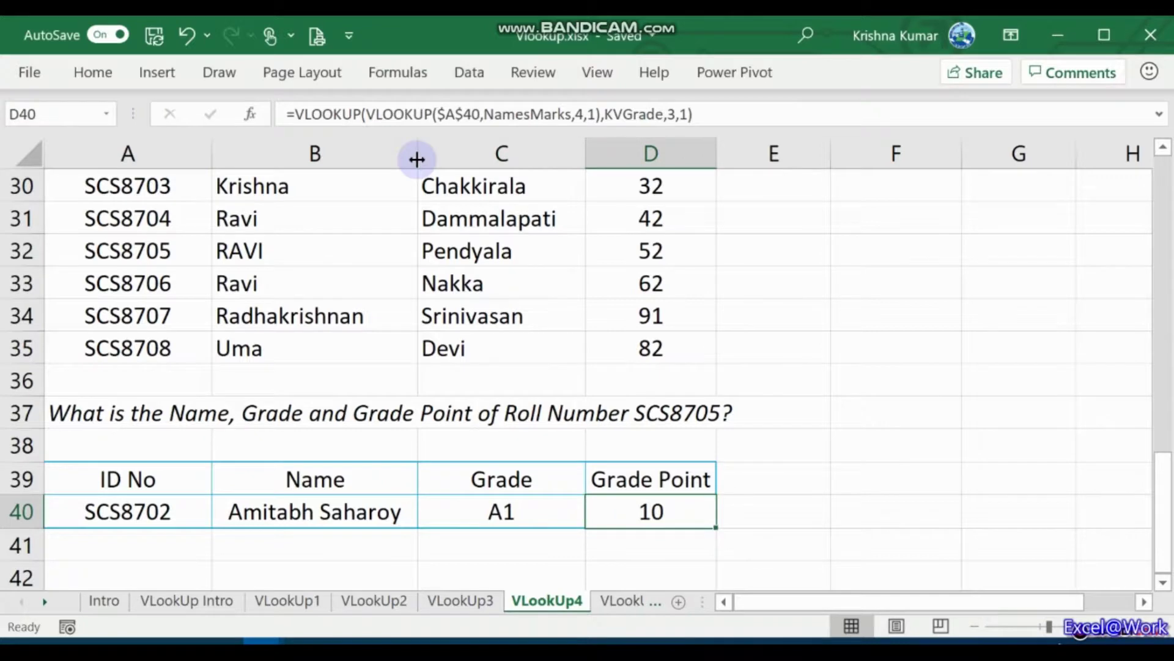
key(Left)
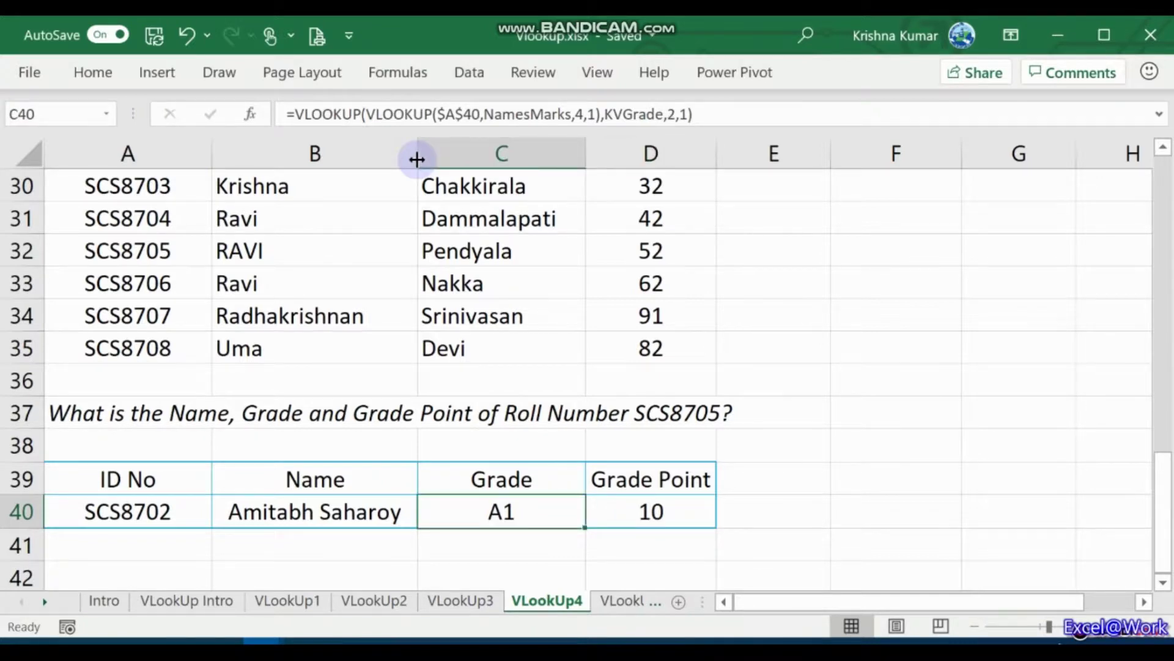
key(Down)
key(Up)
key(Right)
key(Left)
key(Left)
key(Left)
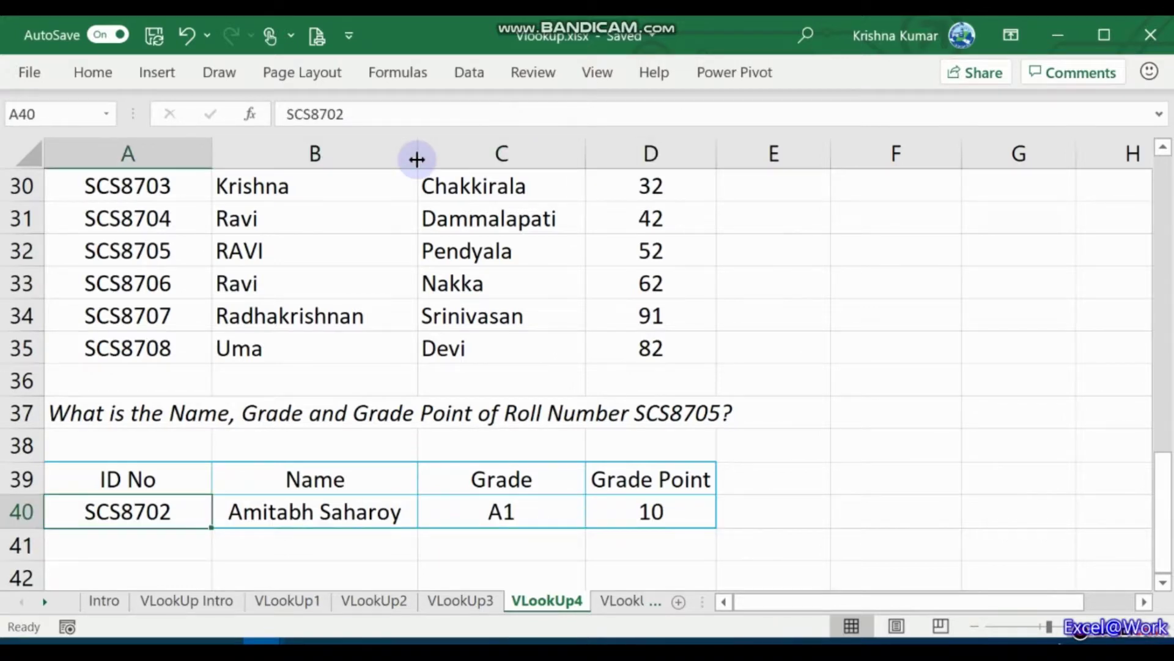